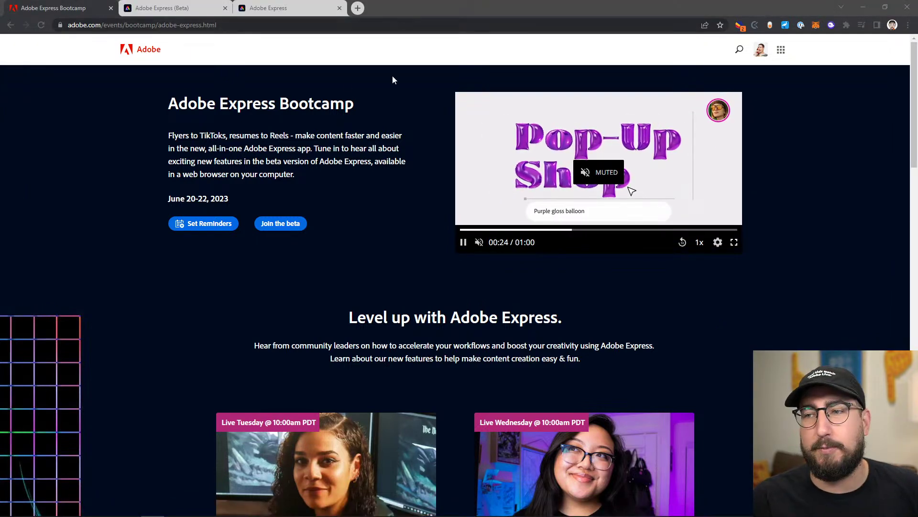
# Show the Adobe Express Bootcamp page in full screen and read the descriptions of its three live sessions.
pyautogui.click(368, 145)
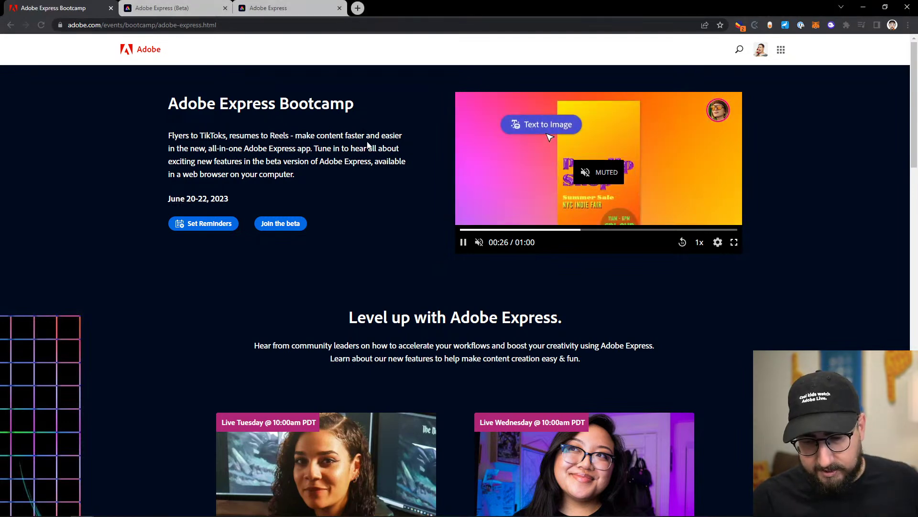
pyautogui.press('F11')
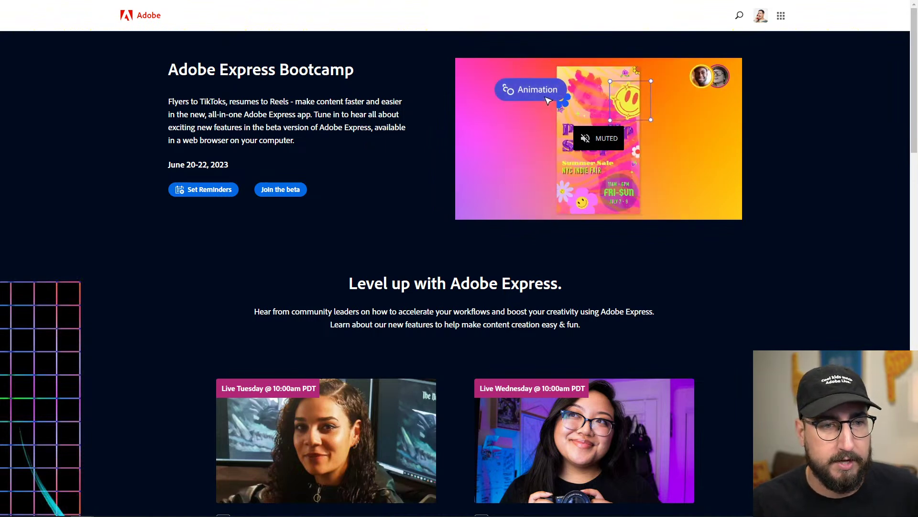
pyautogui.scroll(-1, 139, 114)
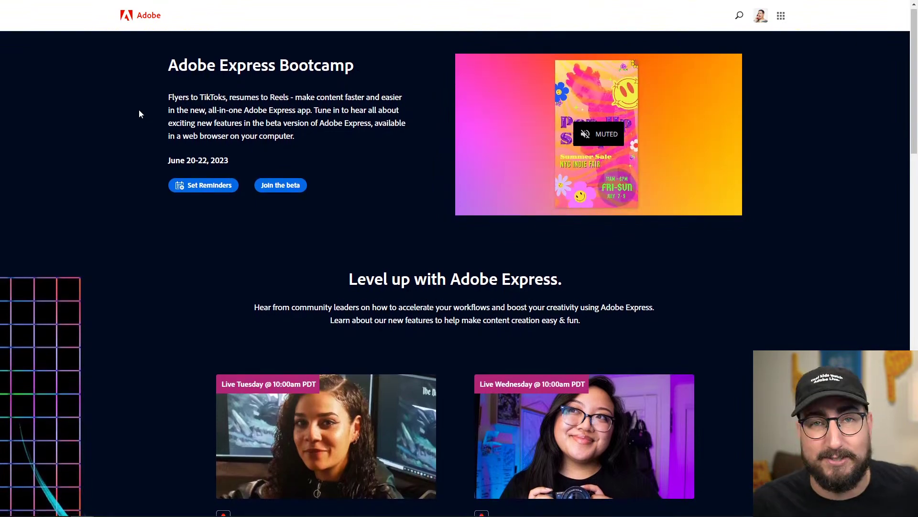
pyautogui.scroll(-1, 139, 114)
pyautogui.scroll(-3, 139, 114)
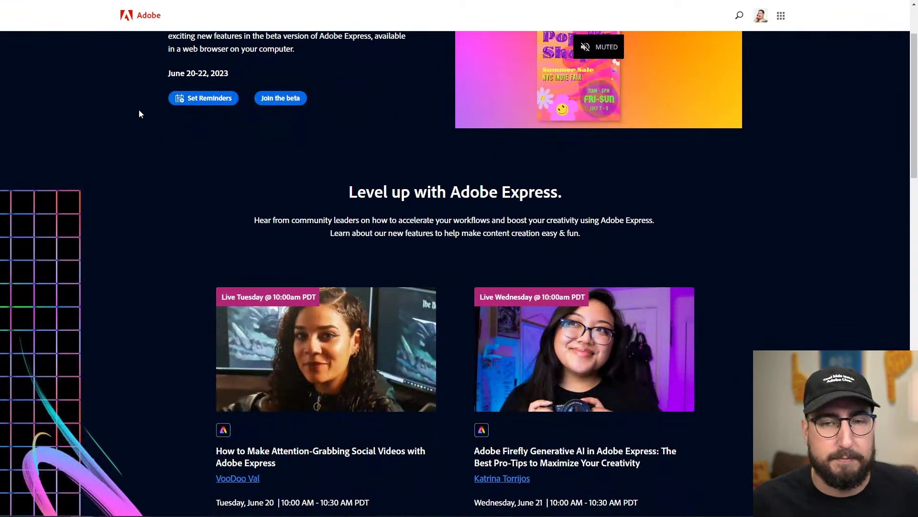
pyautogui.scroll(-2, 140, 114)
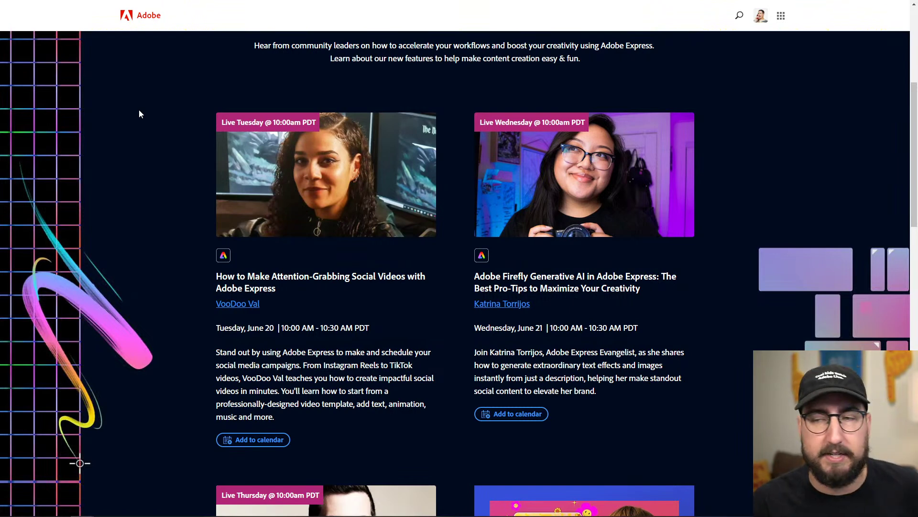
pyautogui.scroll(-3, 139, 113)
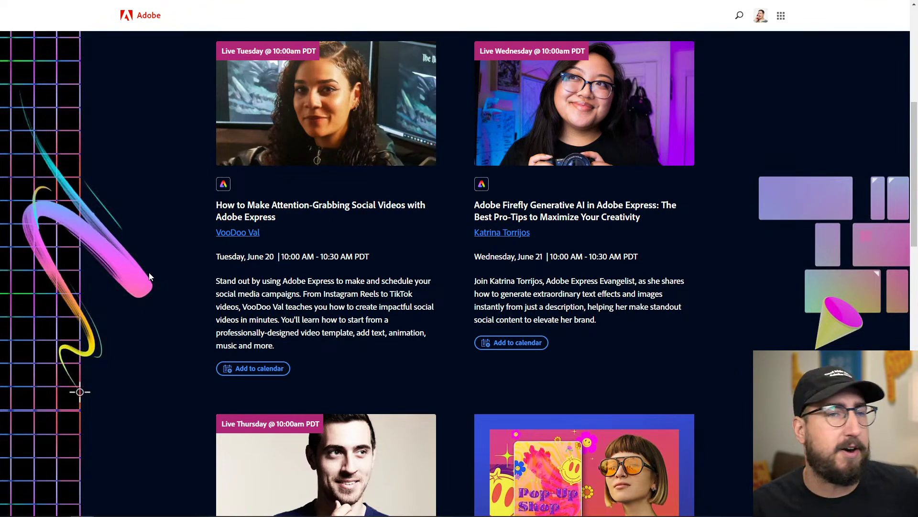
pyautogui.scroll(7, 148, 272)
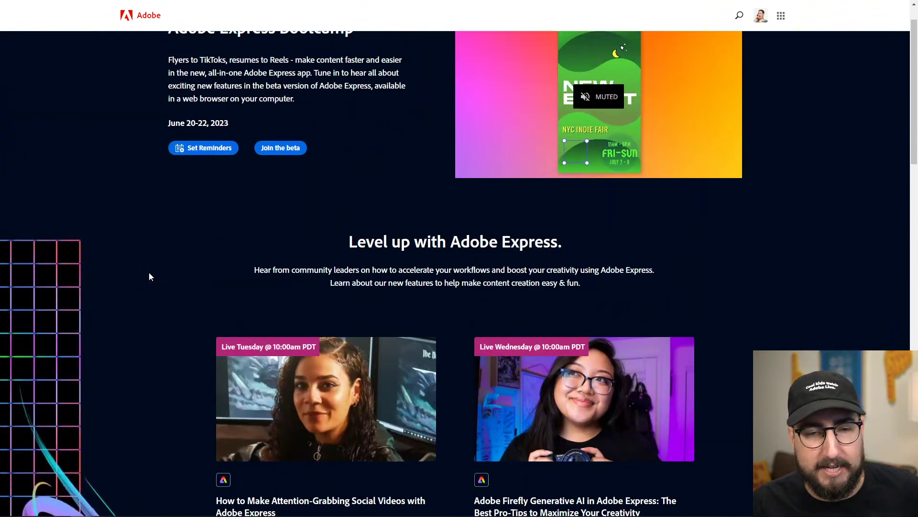
pyautogui.scroll(-6, 149, 274)
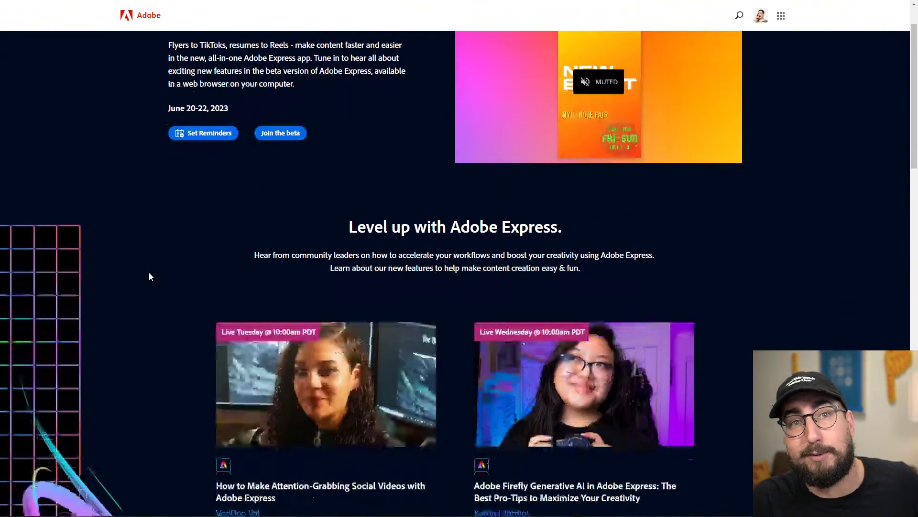
pyautogui.scroll(-1, 149, 277)
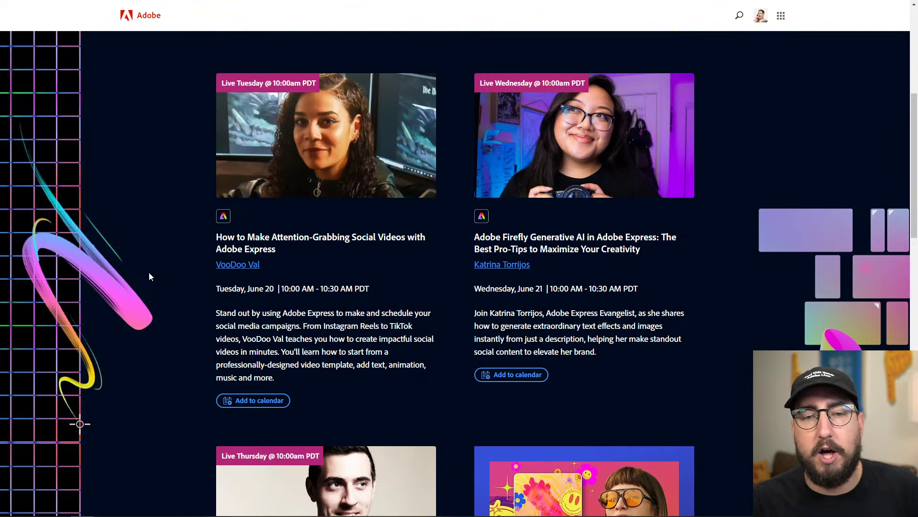
pyautogui.scroll(-1, 149, 277)
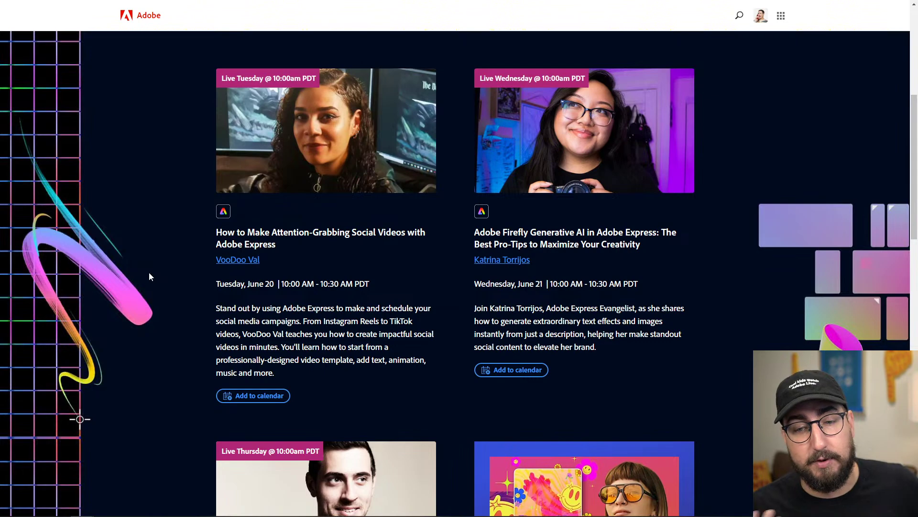
pyautogui.scroll(-5, 150, 276)
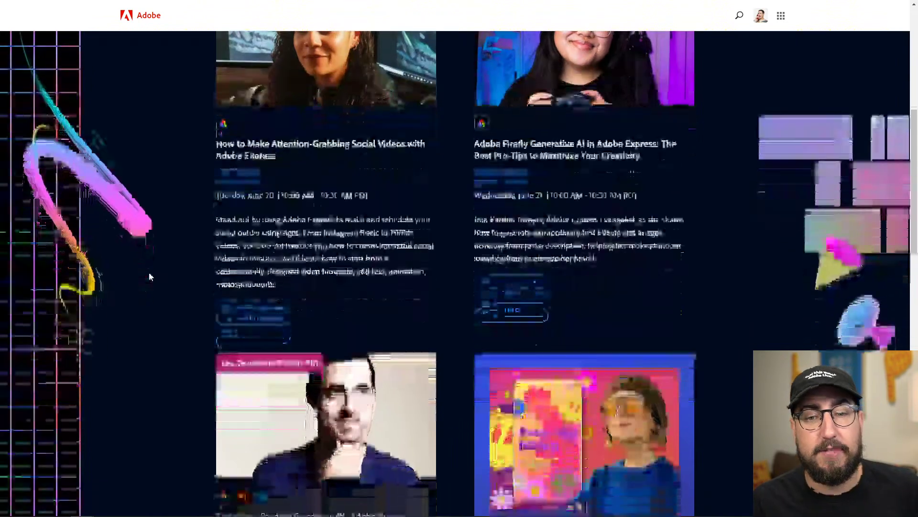
pyautogui.scroll(-1, 149, 277)
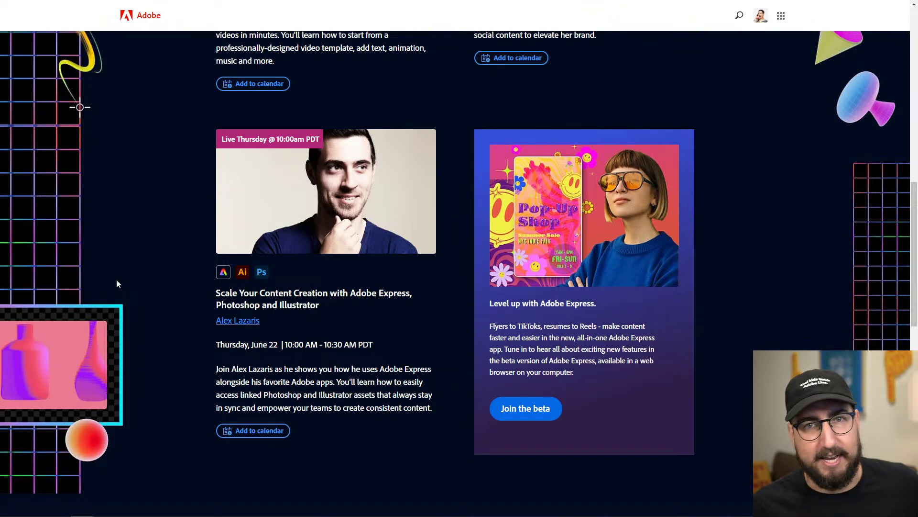
# Look over the on-demand sessions from MAX and November 2022, return to the live sessions, and leave full screen.
pyautogui.scroll(-3, 116, 283)
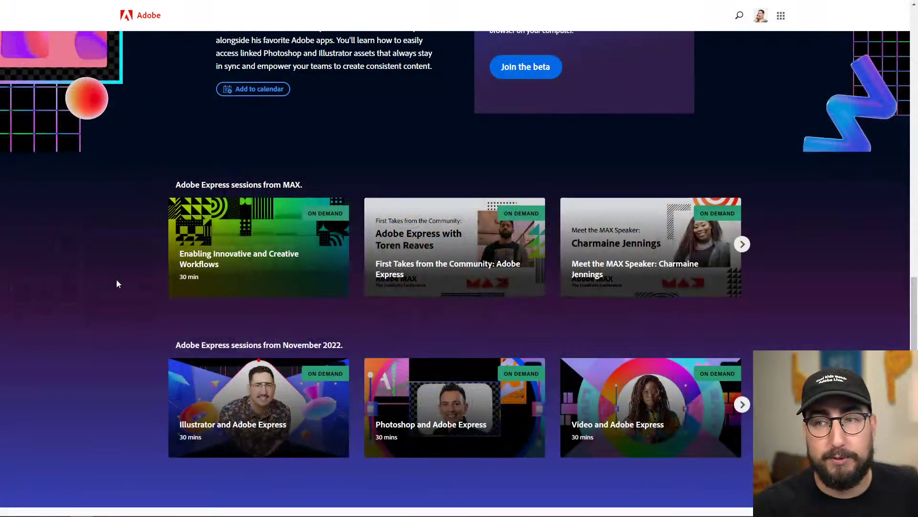
pyautogui.scroll(-3, 117, 281)
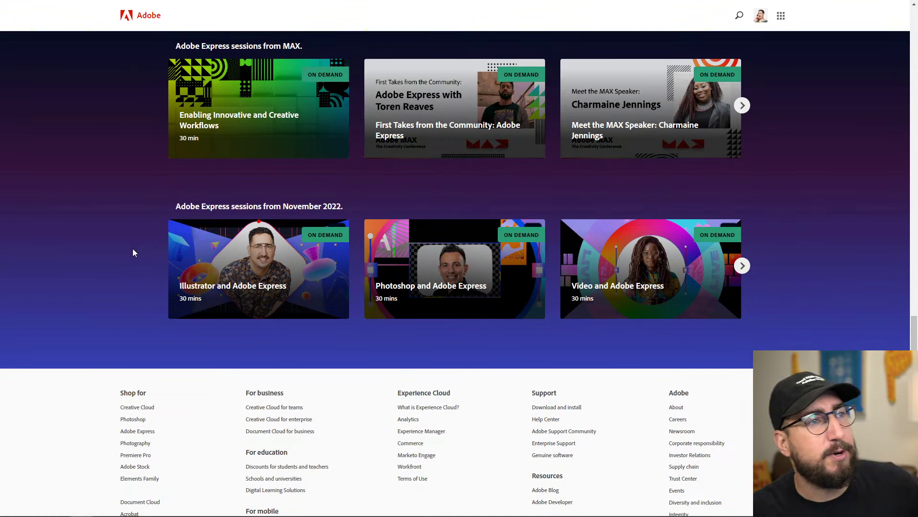
pyautogui.scroll(3, 133, 248)
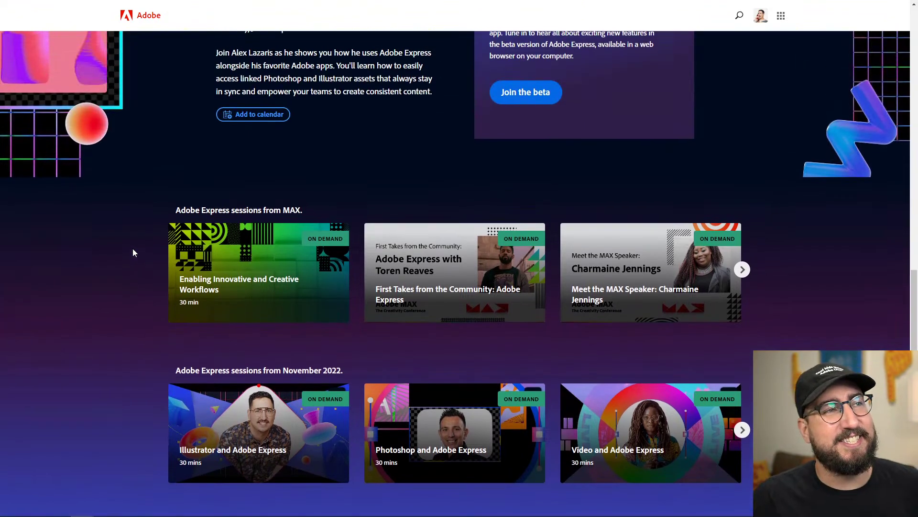
pyautogui.scroll(4, 133, 250)
pyautogui.scroll(8, 133, 248)
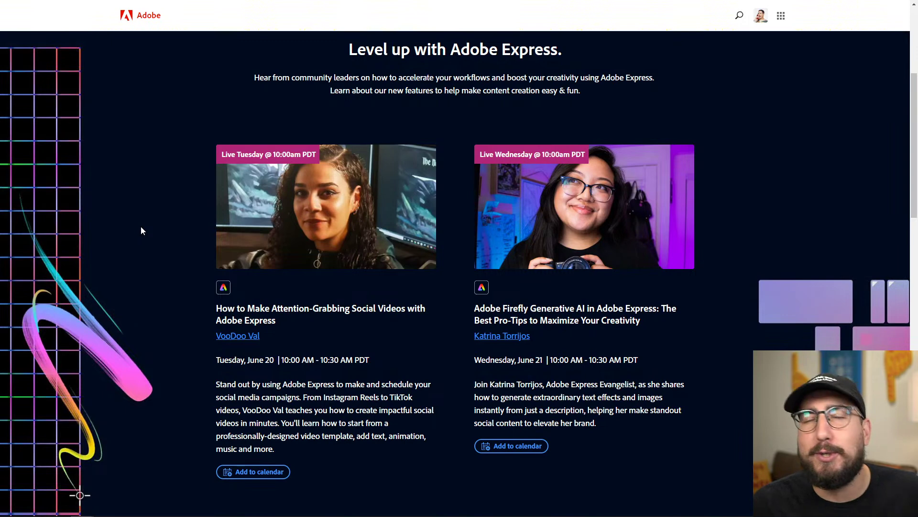
pyautogui.scroll(-2, 141, 227)
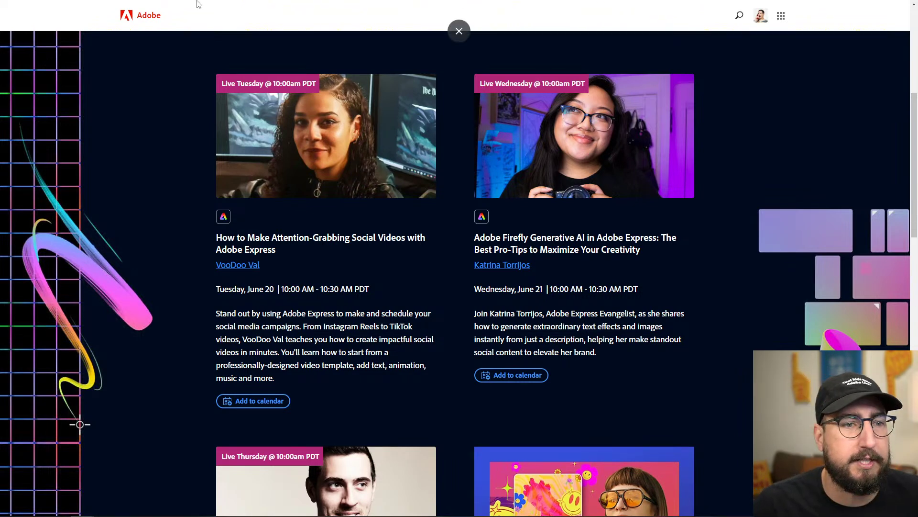
pyautogui.click(459, 32)
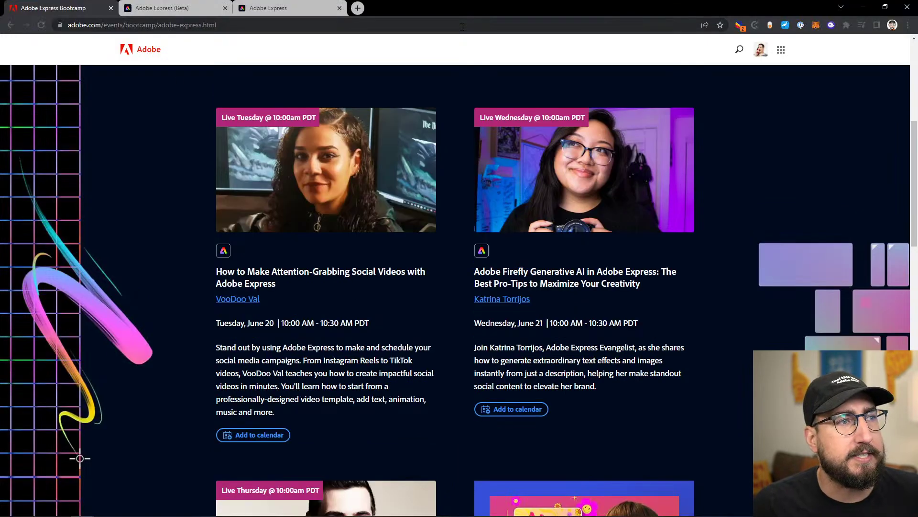
# Compare the Adobe Express beta home page with the standard Adobe Express home page, including the latter's quick actions and templates.
pyautogui.click(143, 10)
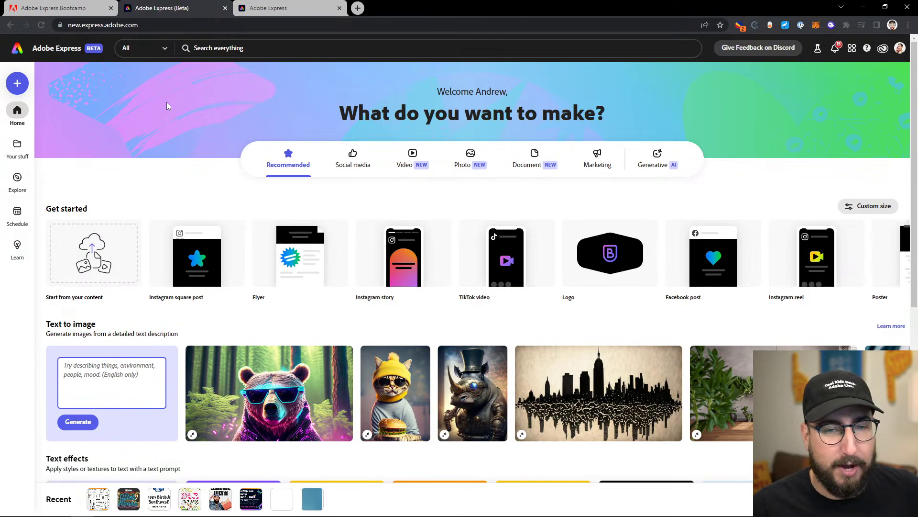
pyautogui.click(298, 10)
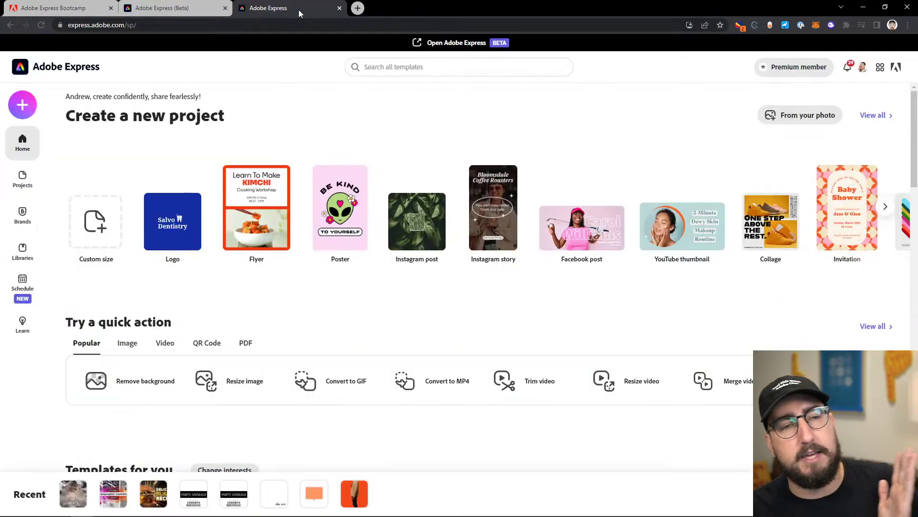
pyautogui.click(143, 9)
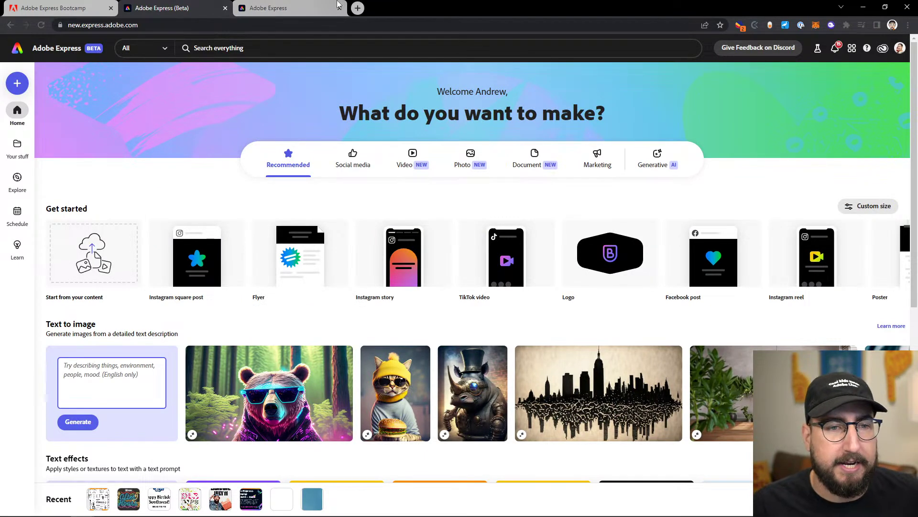
pyautogui.click(300, 13)
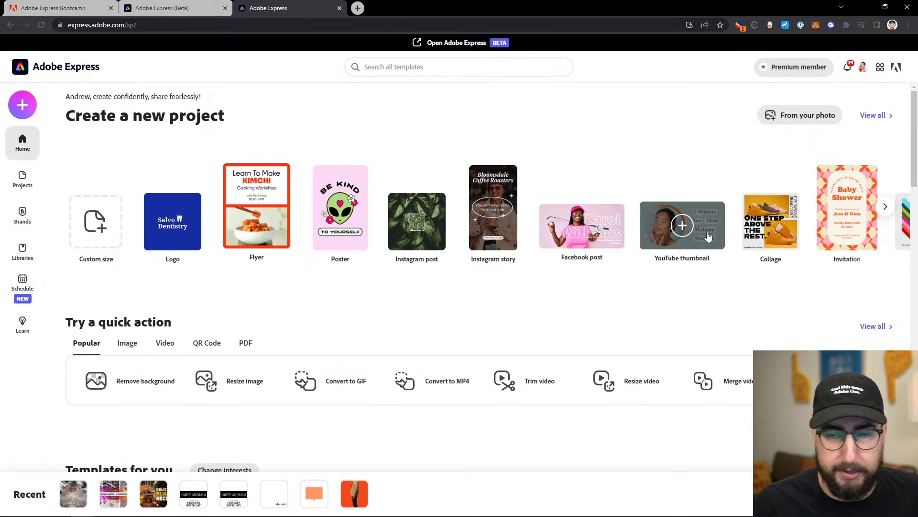
pyautogui.scroll(-3, 615, 227)
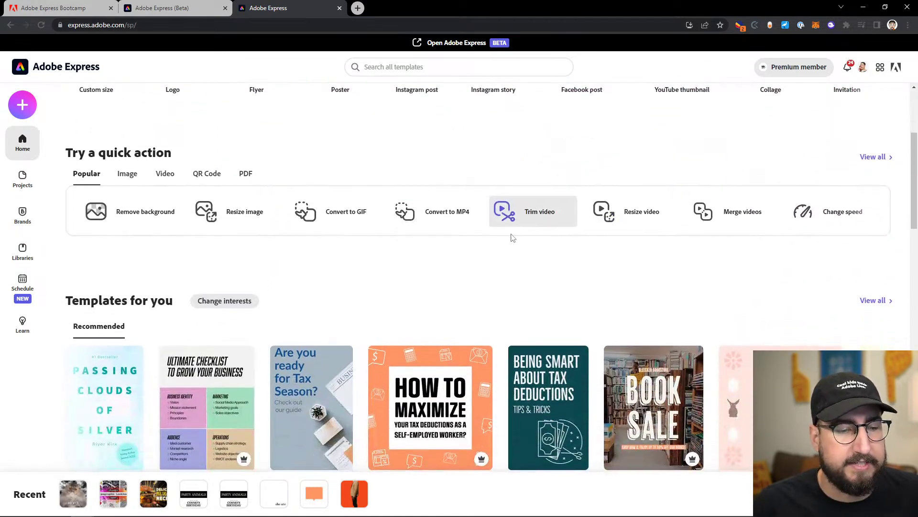
pyautogui.scroll(-3, 526, 234)
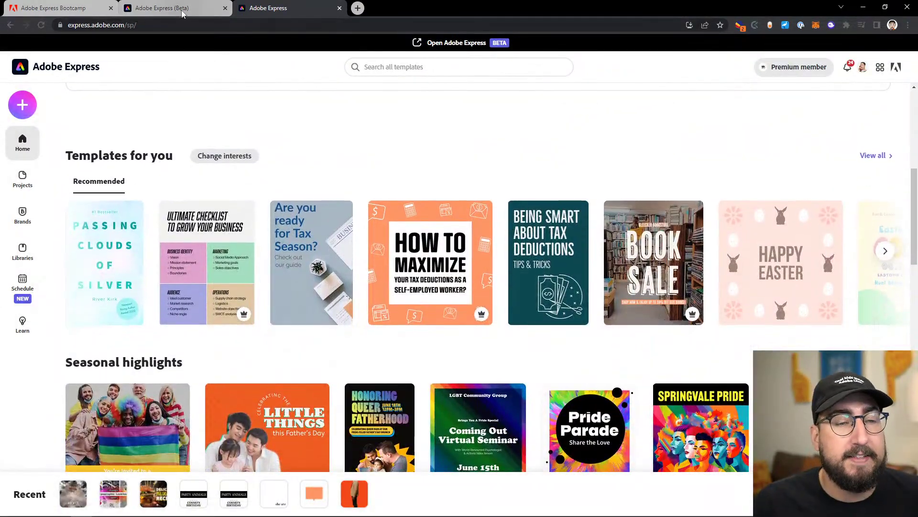
# Return to the Adobe Express beta and browse templates for a new TikTok video.
pyautogui.click(182, 14)
pyautogui.moveTo(497, 249)
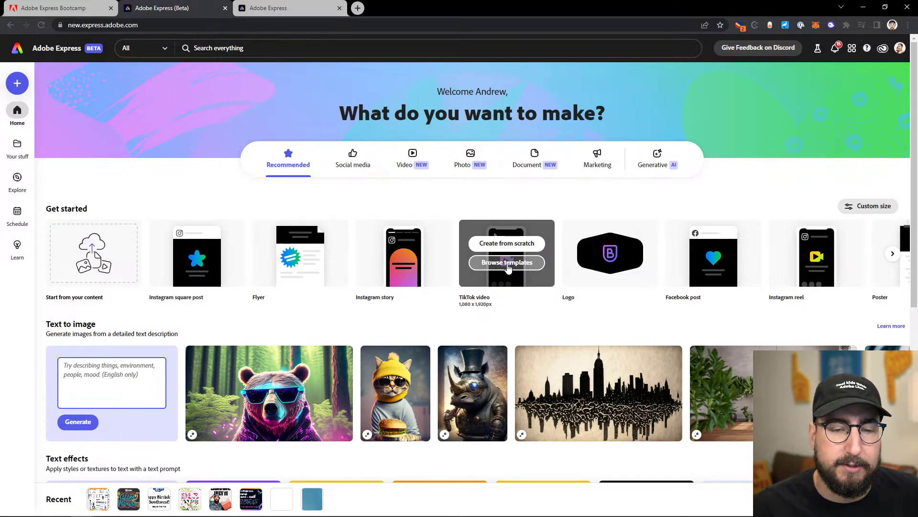
pyautogui.click(493, 266)
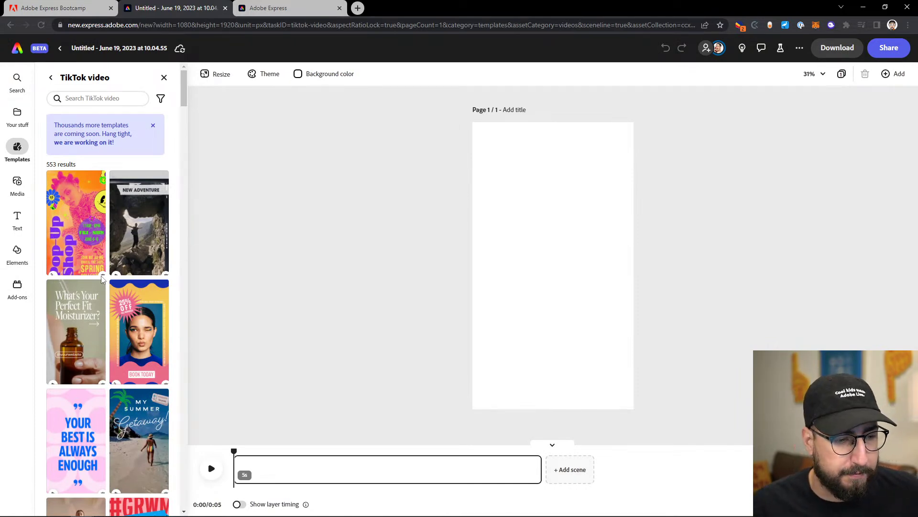
# Search the TikTok video templates for "plane" and load the "Travel Log Puerto Rico" template.
pyautogui.scroll(-5, 102, 279)
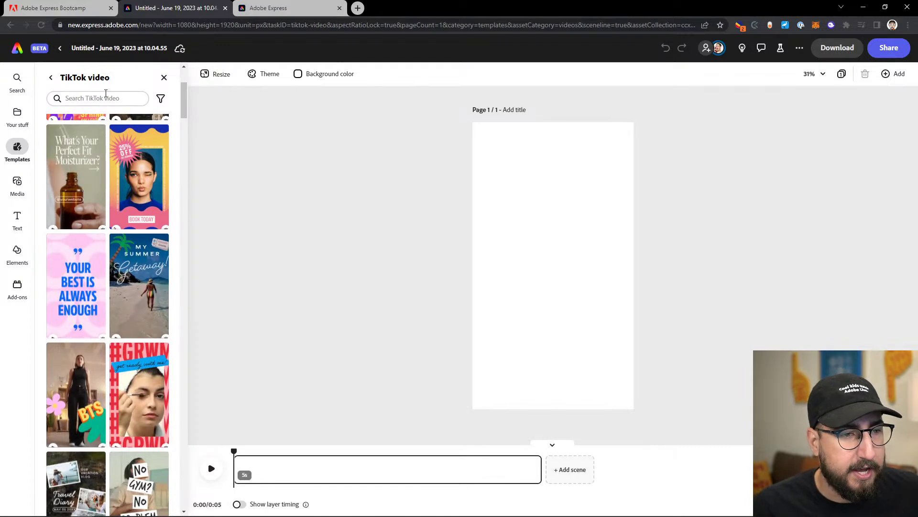
pyautogui.click(106, 95)
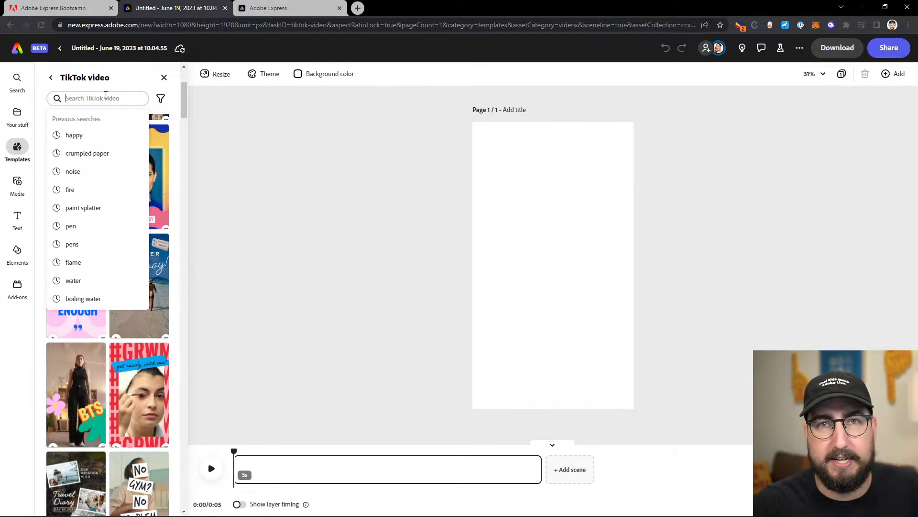
pyautogui.write('plane')
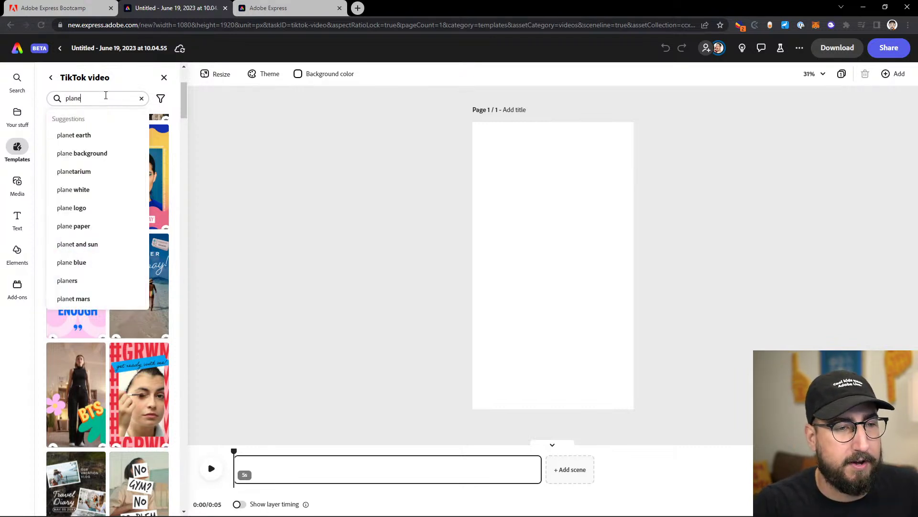
pyautogui.press('Return')
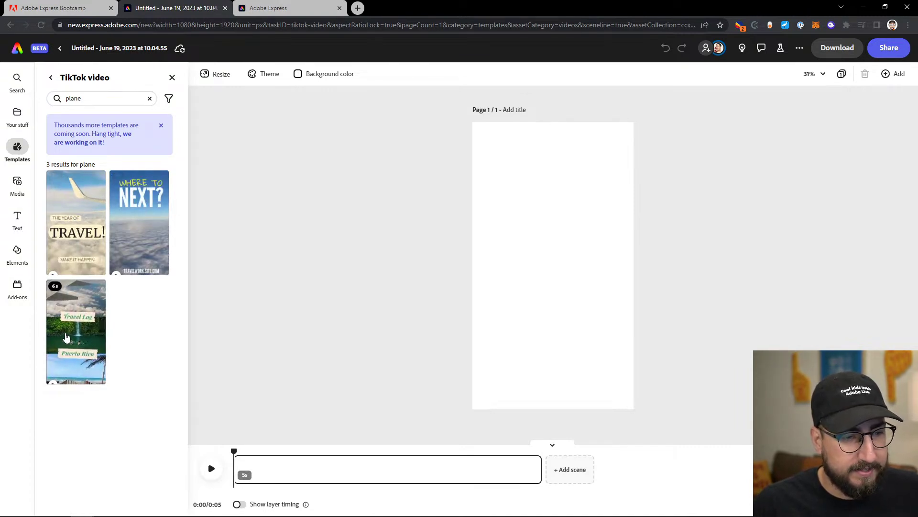
pyautogui.click(73, 332)
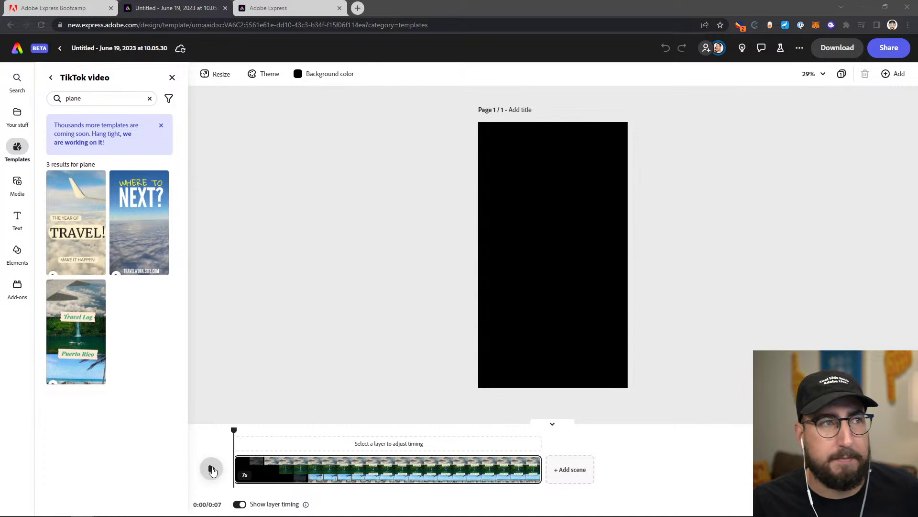
# Preview the travel video by playing it, pause it near the end, and return the playhead to the start.
pyautogui.click(211, 470)
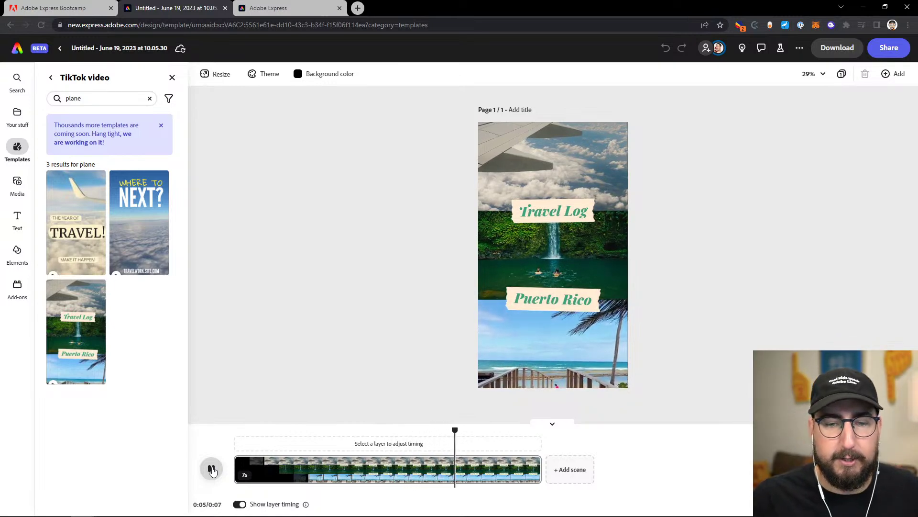
pyautogui.click(212, 469)
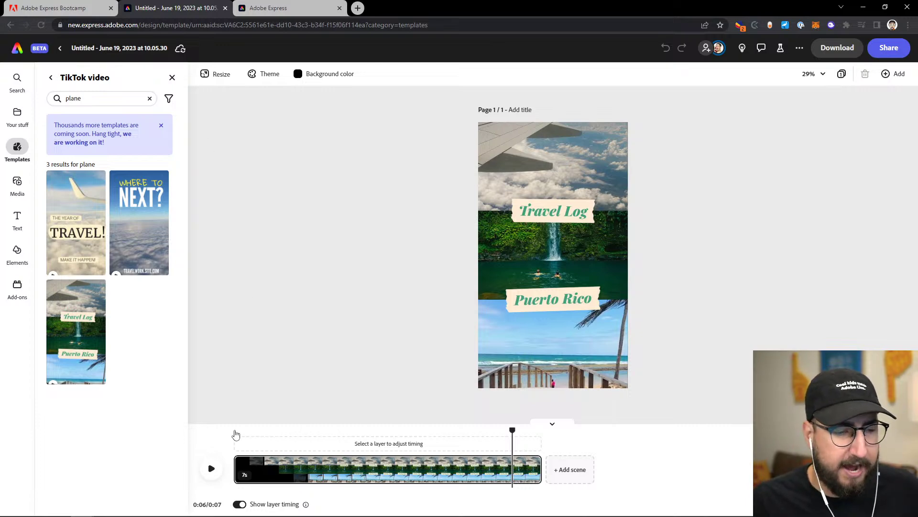
pyautogui.click(234, 430)
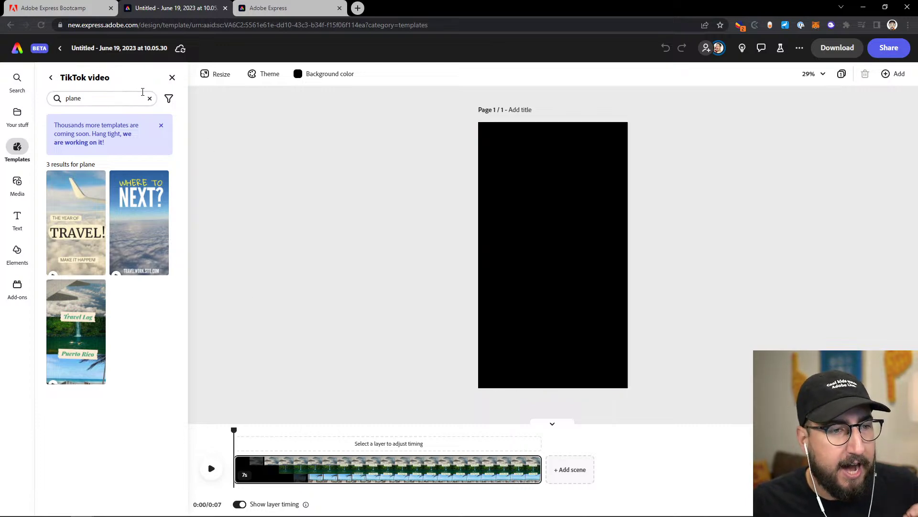
# Audition the 43-second Lo-fi Hip Hop Backing track from the Background audio category and add it to the video.
pyautogui.click(18, 182)
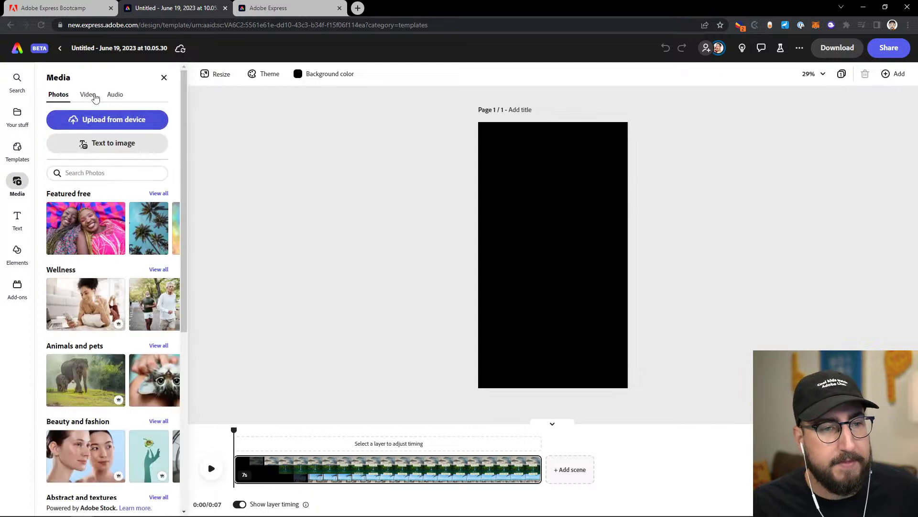
pyautogui.click(115, 95)
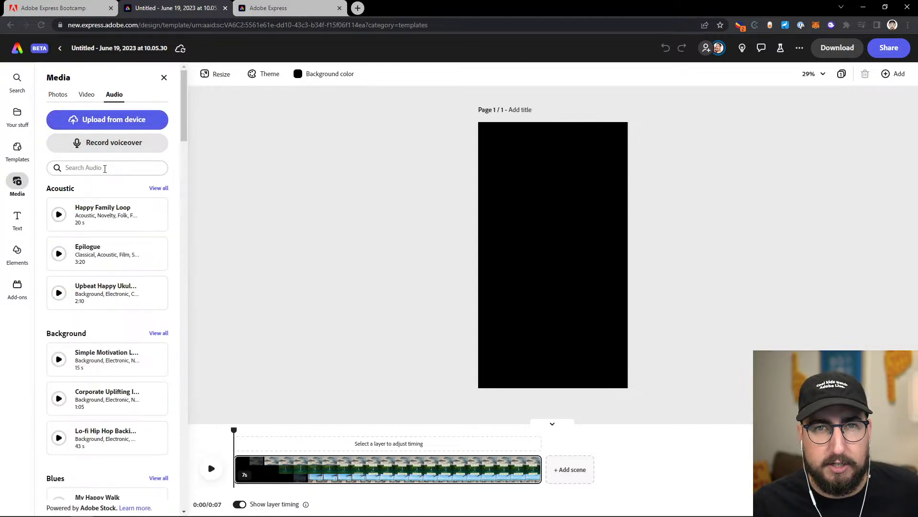
pyautogui.scroll(-3, 103, 249)
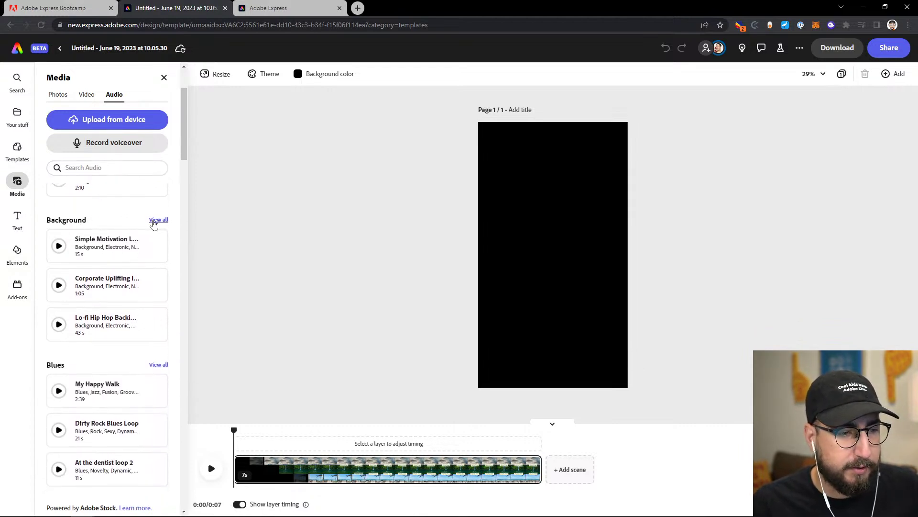
pyautogui.click(61, 325)
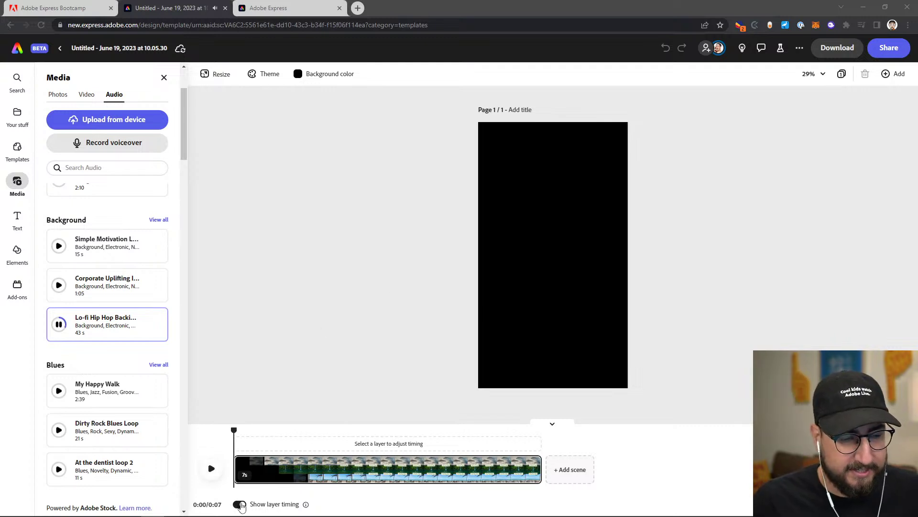
pyautogui.click(59, 324)
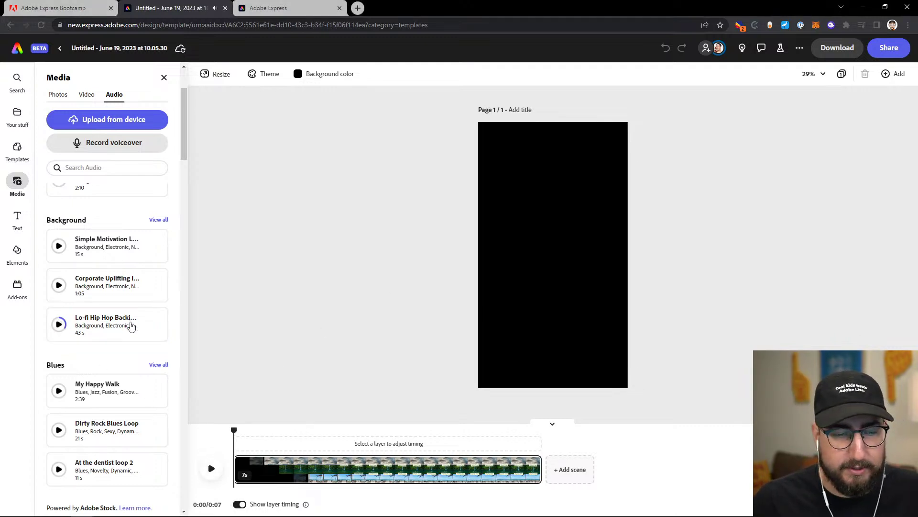
pyautogui.click(131, 327)
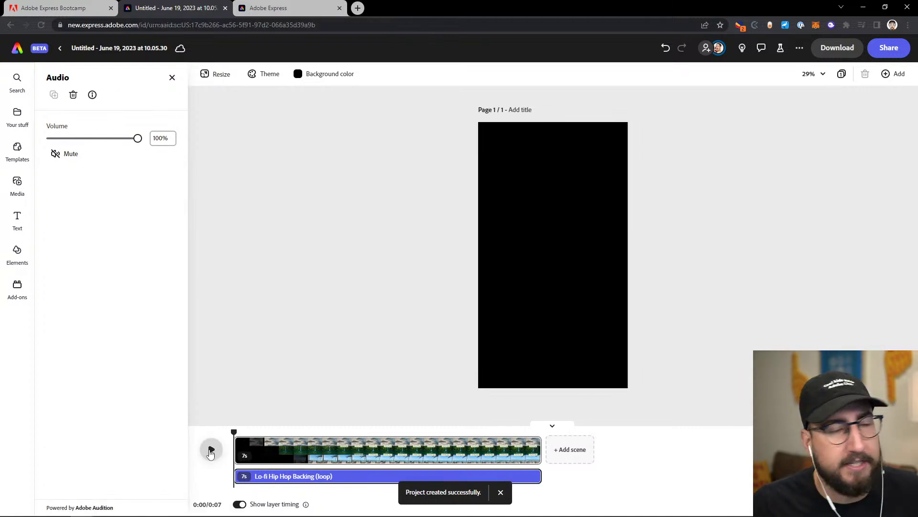
# Play the video with its background music, pause near the end, and return the playhead to the start.
pyautogui.click(210, 451)
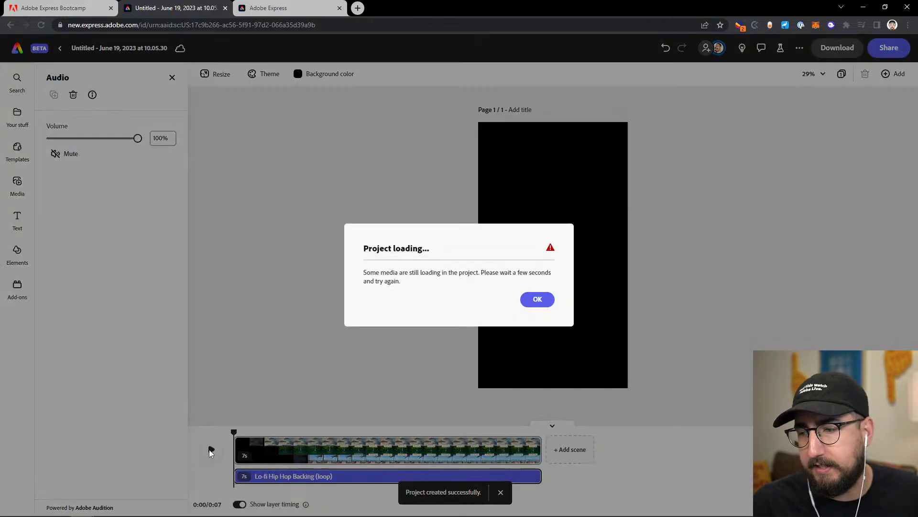
pyautogui.click(537, 299)
pyautogui.click(213, 449)
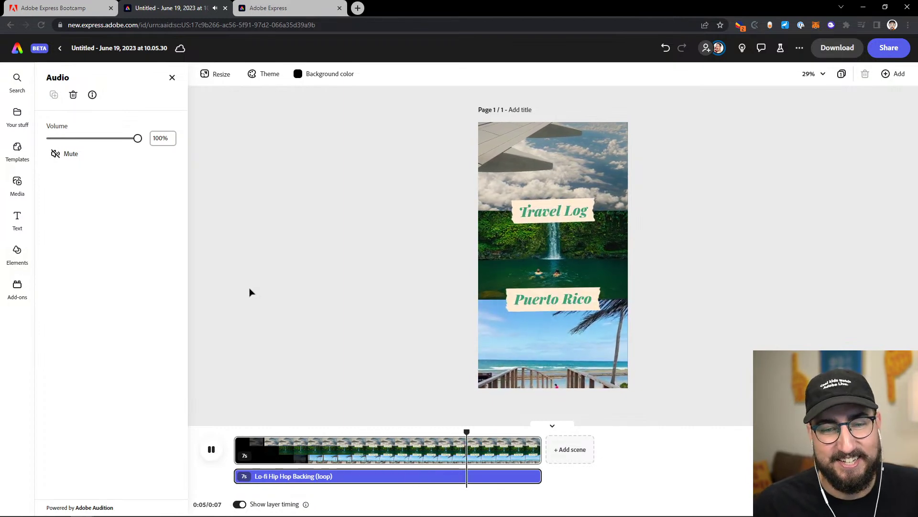
pyautogui.press('space')
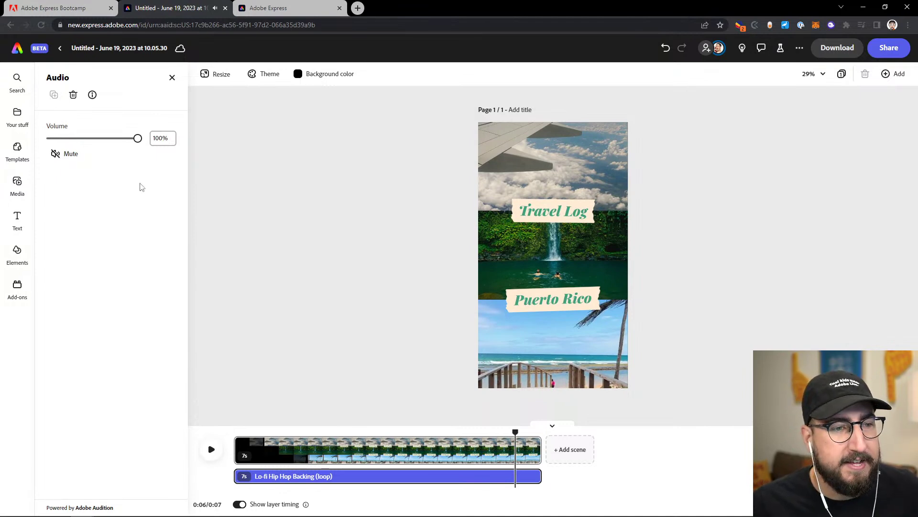
pyautogui.click(172, 78)
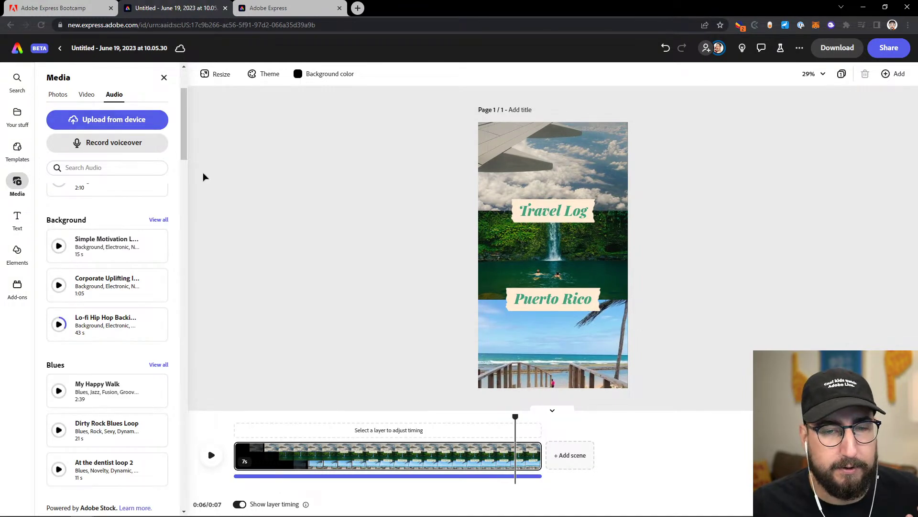
pyautogui.click(235, 418)
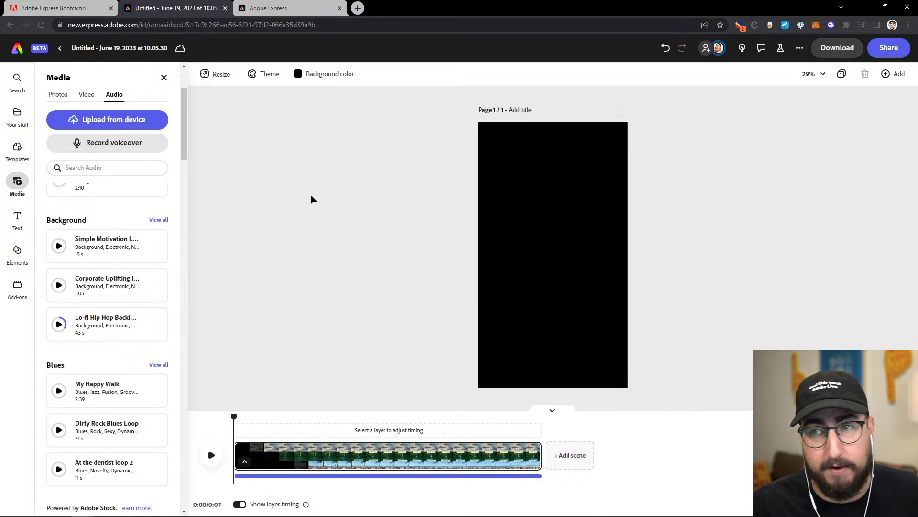
# Record a voiceover over the video with the default microphone, starting at 0:00, and finish the recording.
pyautogui.click(104, 145)
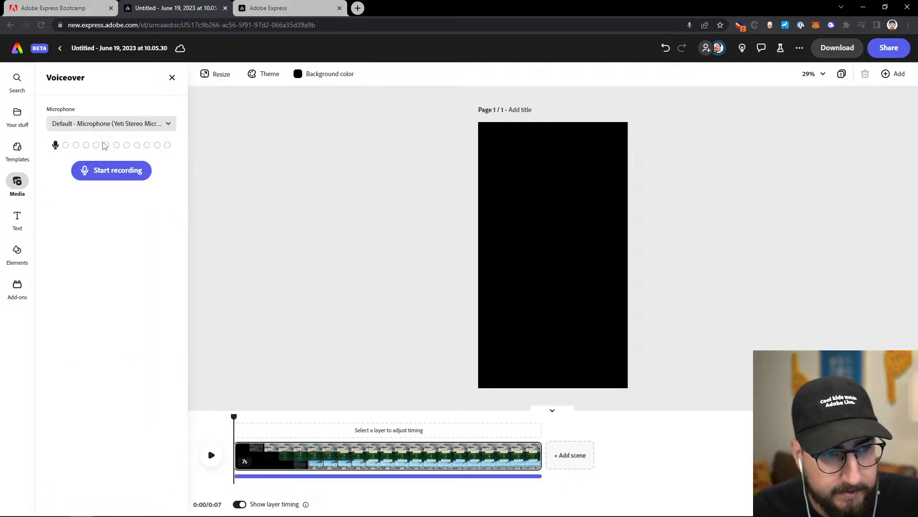
pyautogui.click(116, 171)
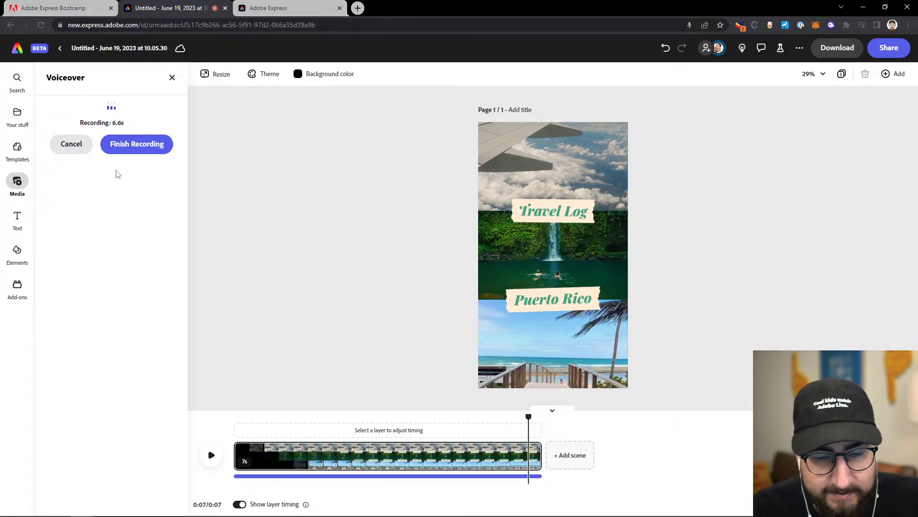
pyautogui.click(127, 151)
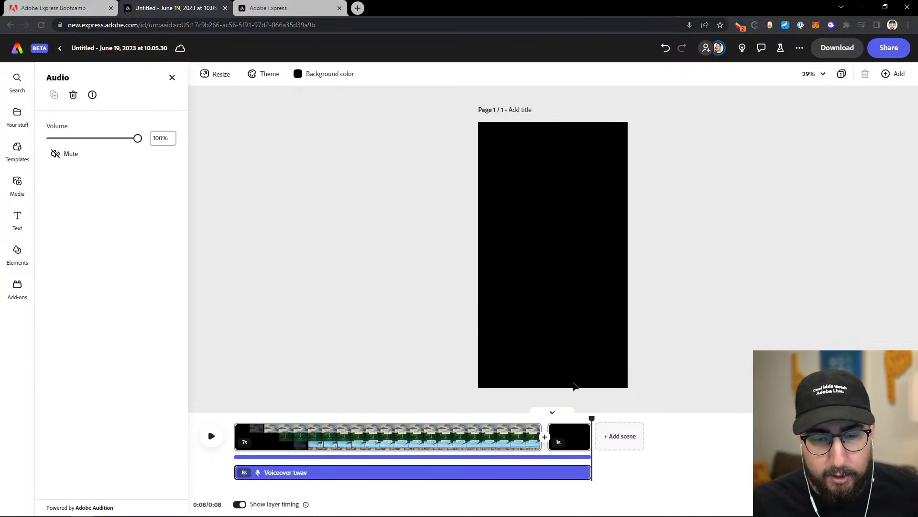
# Trim the voiceover's end to the end of the 7-second first scene and set the background music volume to 42%.
pyautogui.moveTo(575, 450)
pyautogui.moveTo(592, 417); pyautogui.dragTo(541, 418)
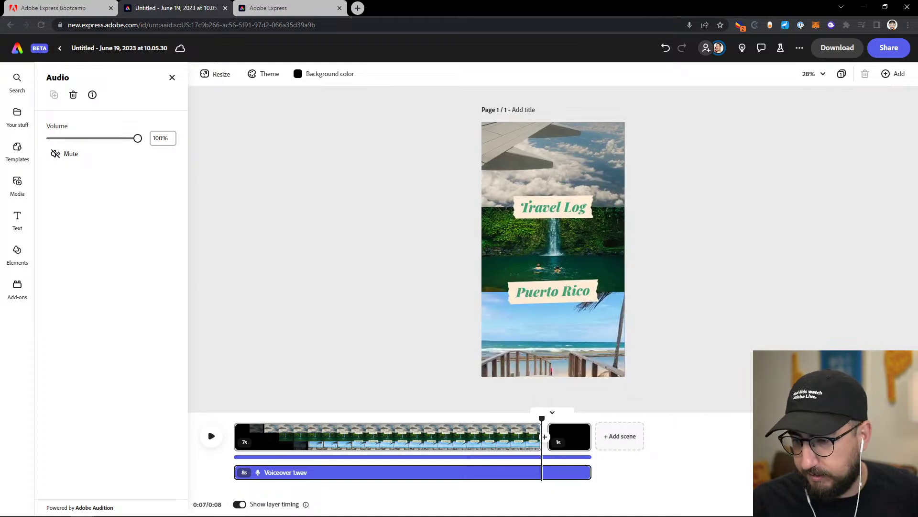
pyautogui.moveTo(548, 473)
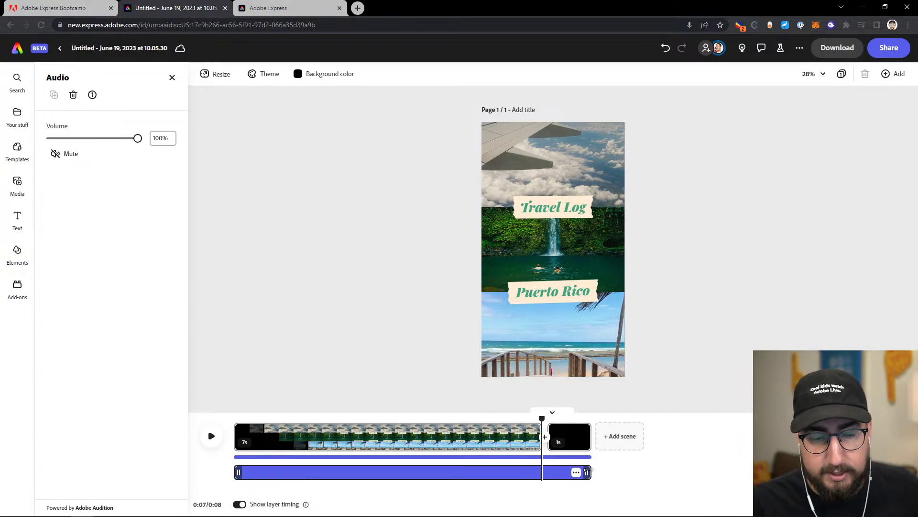
pyautogui.moveTo(592, 471); pyautogui.dragTo(542, 473)
pyautogui.click(562, 458)
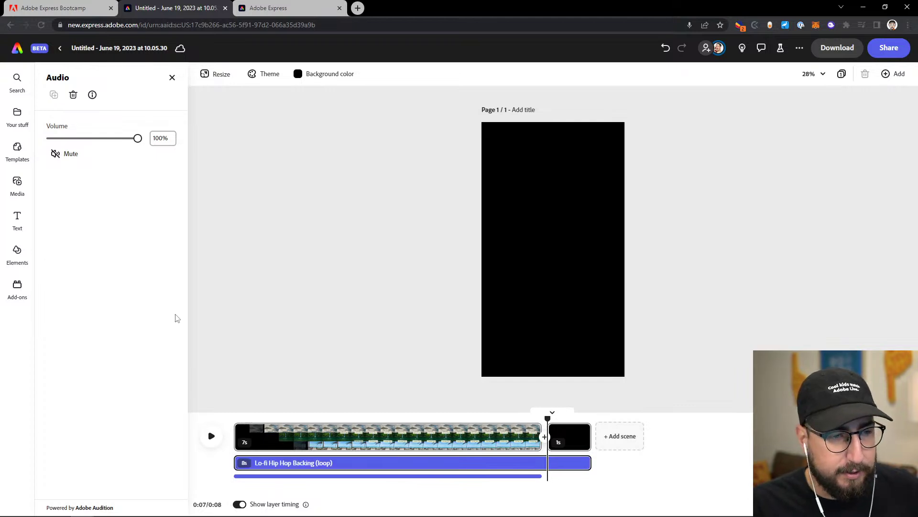
pyautogui.click(87, 139)
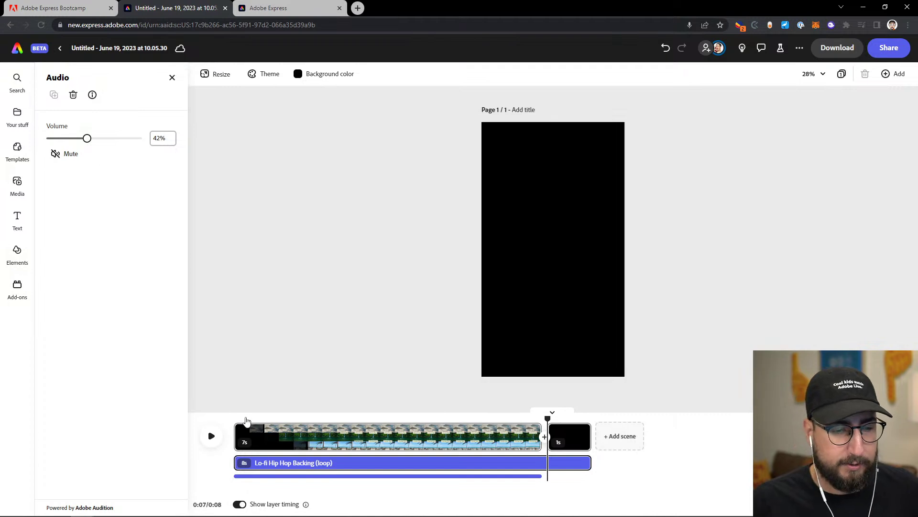
# Play the video from the start to check the balance between voiceover and background music, then stop playback.
pyautogui.click(235, 419)
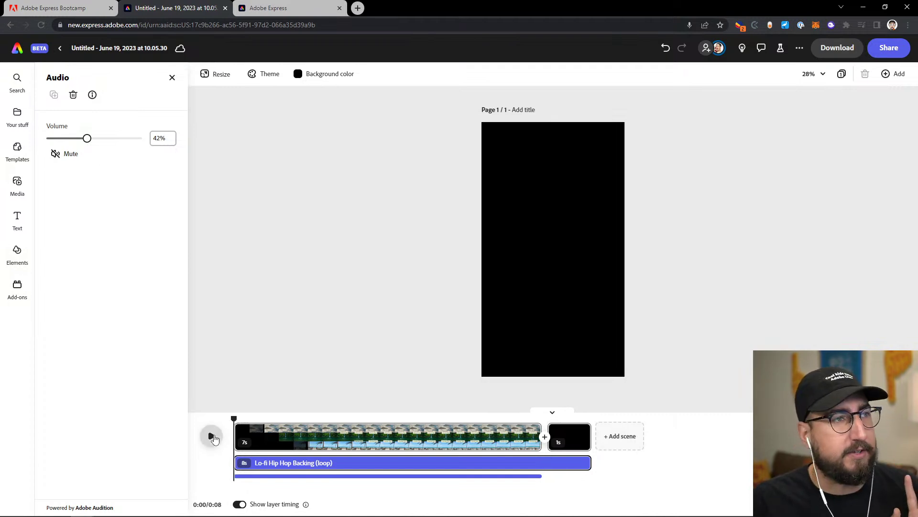
pyautogui.click(212, 437)
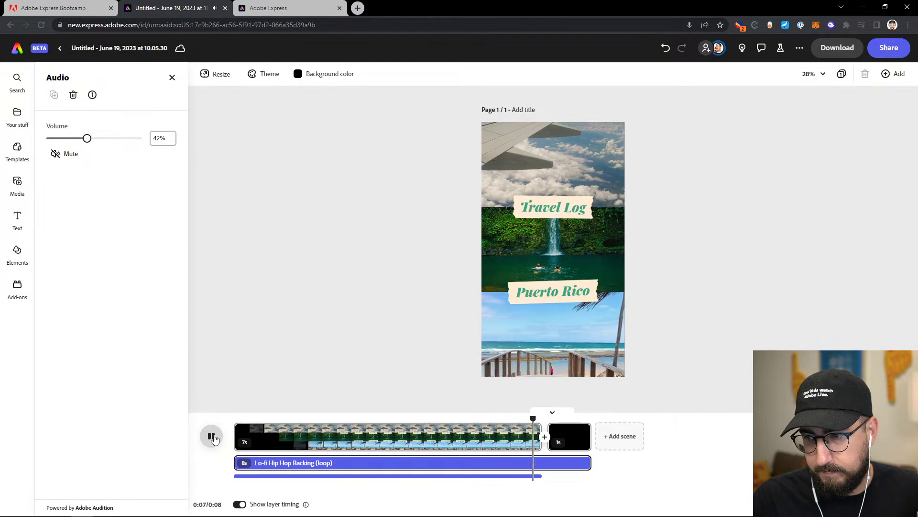
pyautogui.click(597, 386)
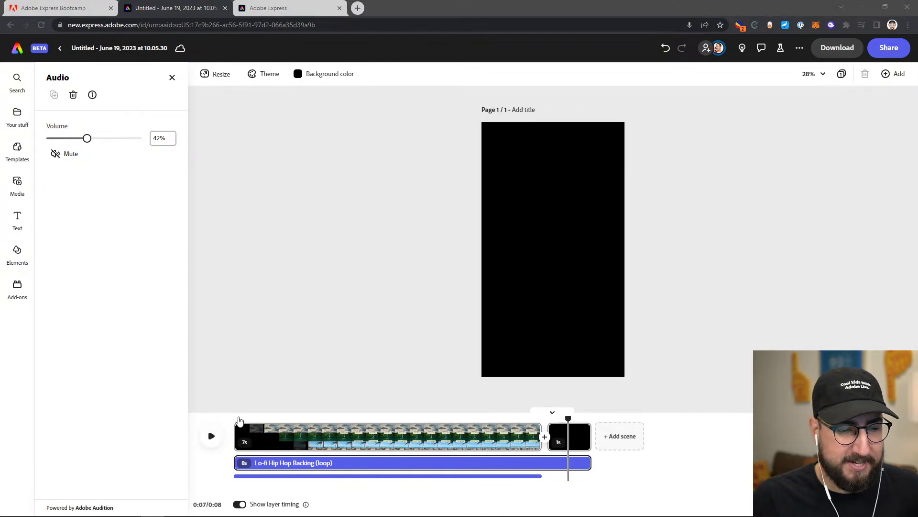
pyautogui.click(210, 435)
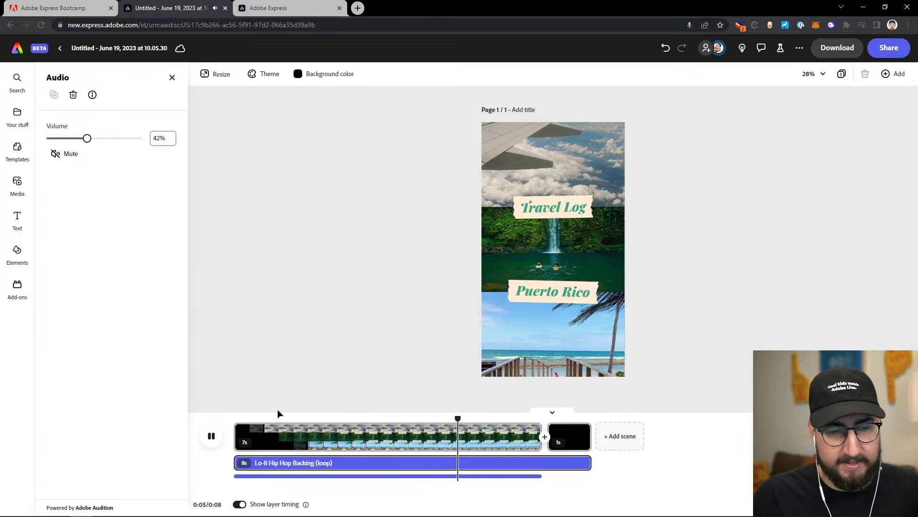
pyautogui.click(211, 437)
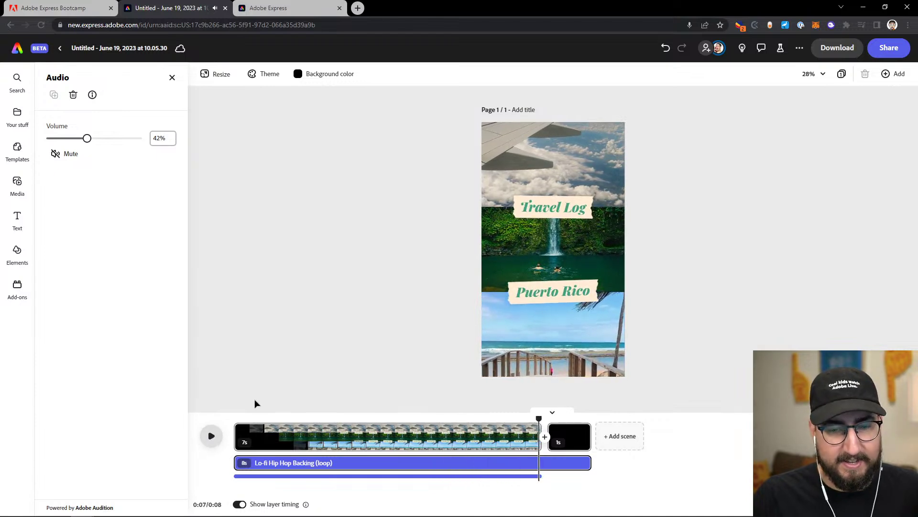
pyautogui.click(526, 151)
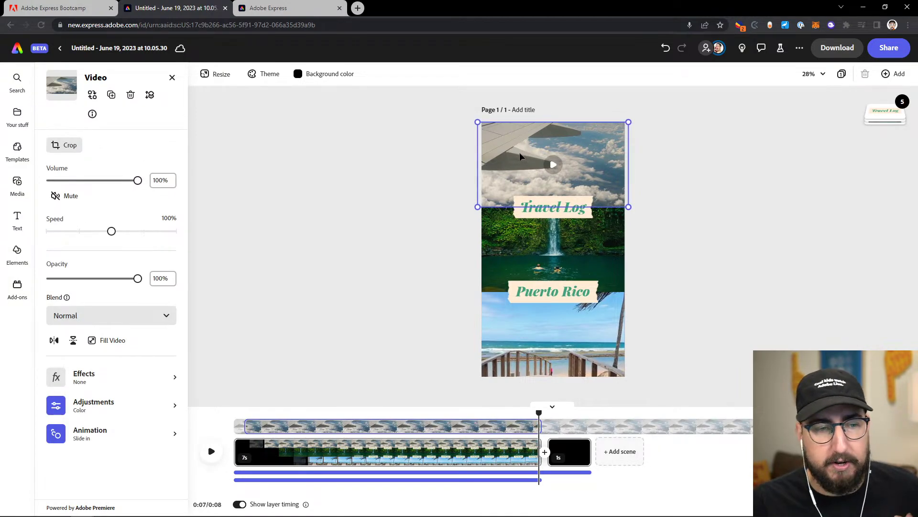
pyautogui.click(93, 96)
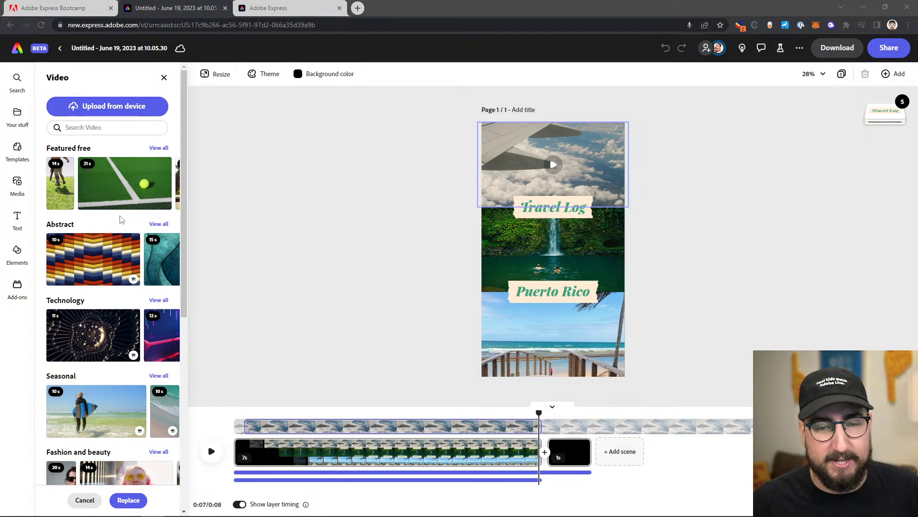
pyautogui.click(102, 128)
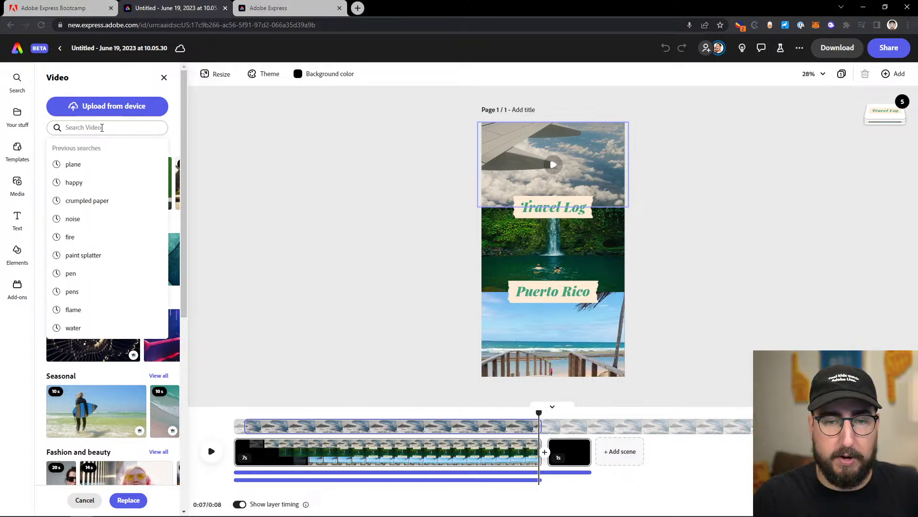
# Search the stock videos for "plane" and replace the middle waterfall clip with the 45-second clip of a wing above a coastal city.
pyautogui.click(546, 248)
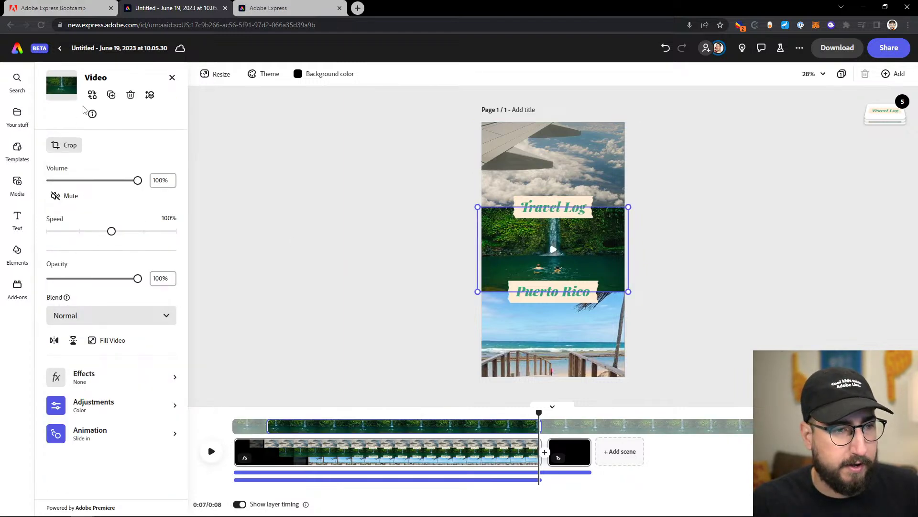
pyautogui.click(92, 94)
pyautogui.click(84, 127)
pyautogui.write('p')
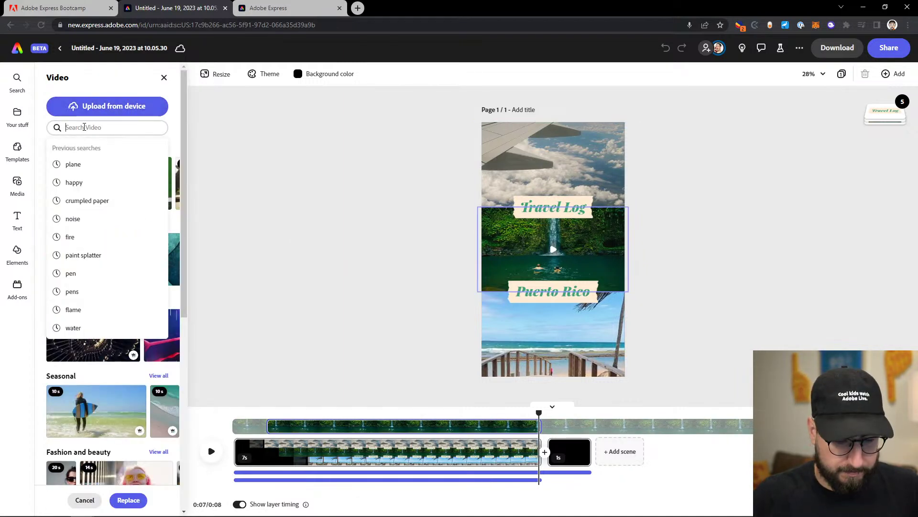
pyautogui.write('lane')
pyautogui.press('Return')
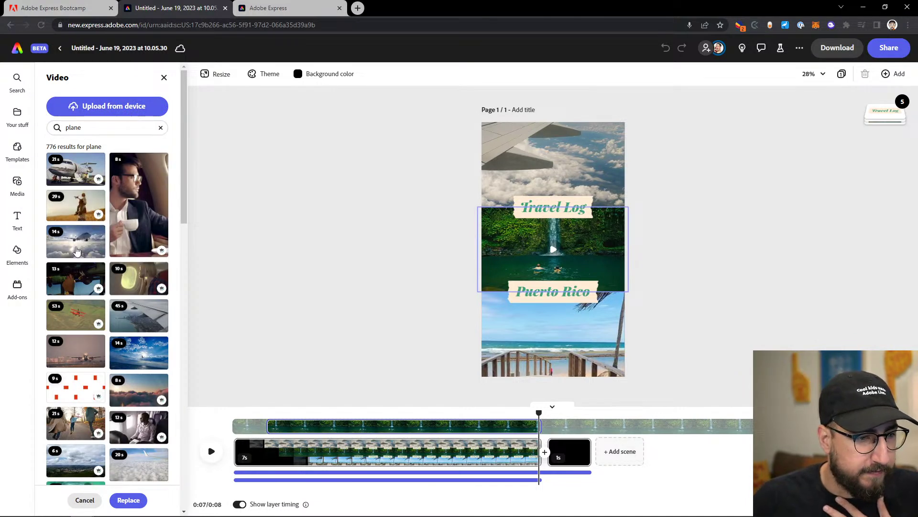
pyautogui.click(148, 319)
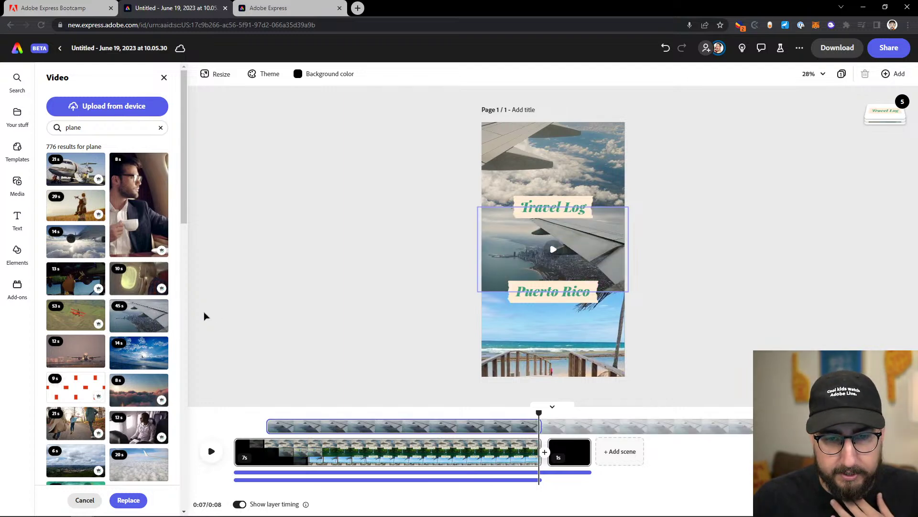
# Replace the beach clip beneath "Puerto Rico" with the 13-second airplane wing above clouds clip from the "plane" results.
pyautogui.click(531, 363)
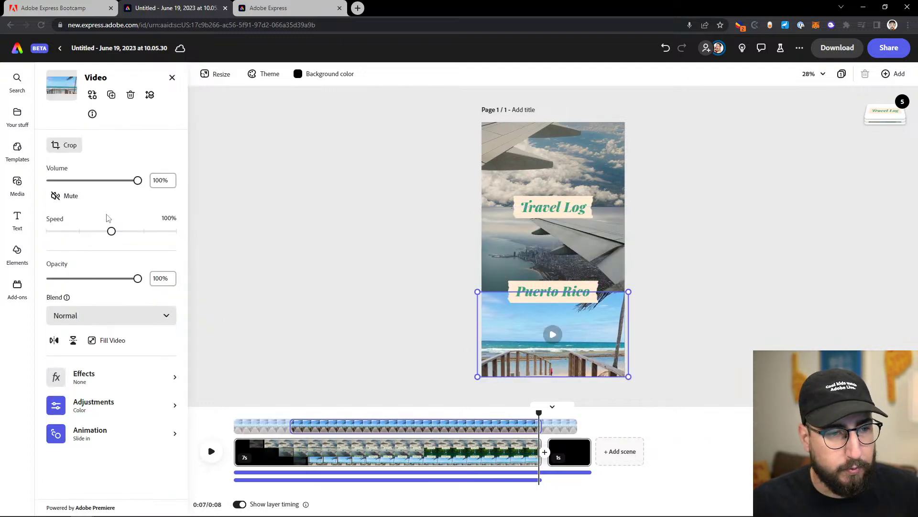
pyautogui.click(93, 95)
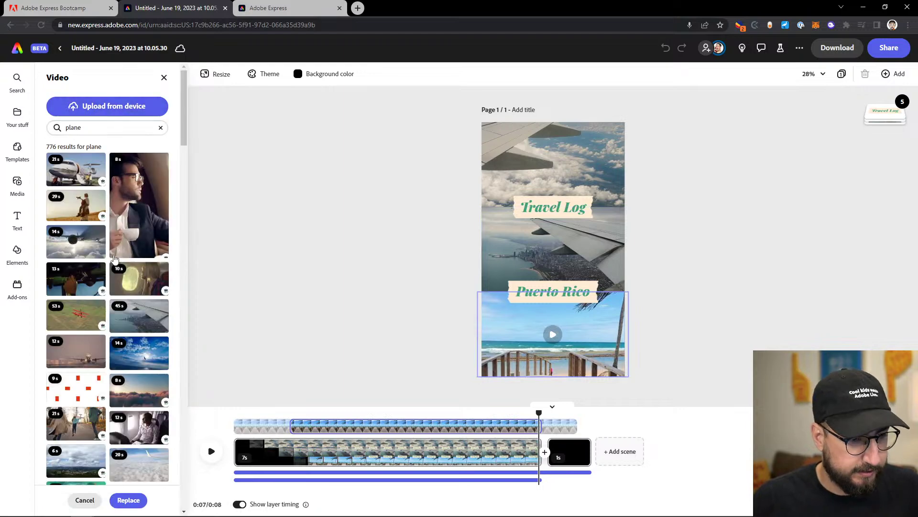
pyautogui.scroll(-3, 124, 258)
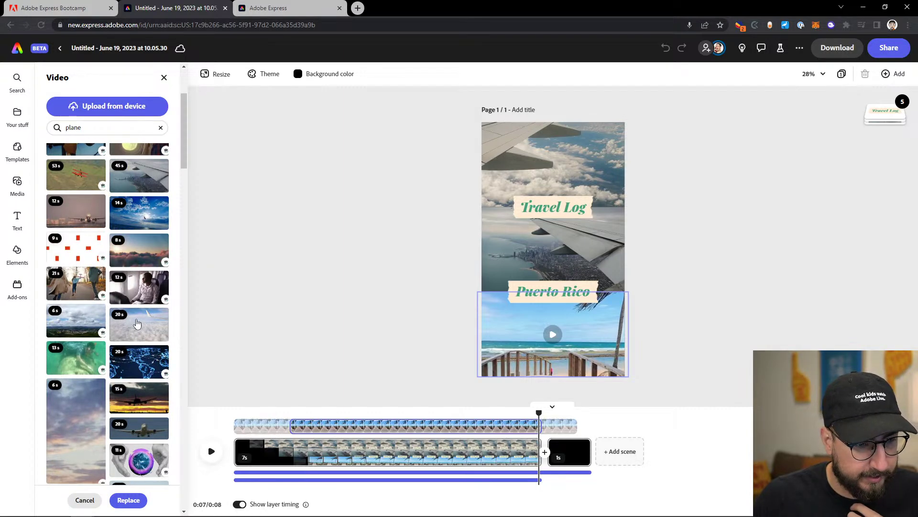
pyautogui.scroll(-3, 135, 345)
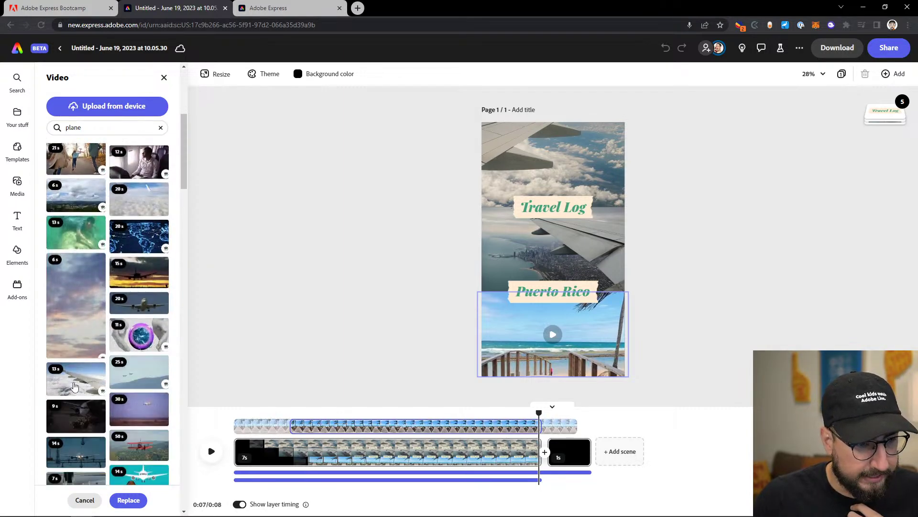
pyautogui.click(78, 386)
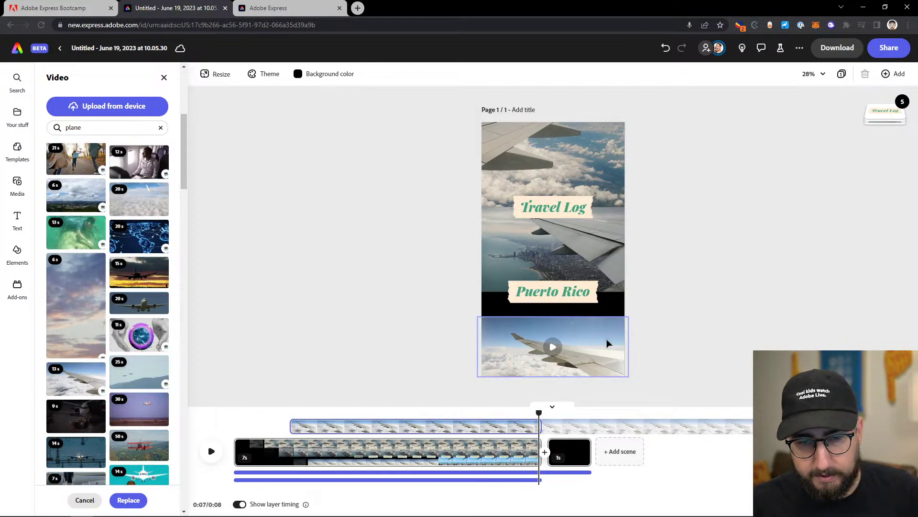
# Enlarge and reposition the lowest airplane wing clip so it covers the black gap beneath the middle clip.
pyautogui.click(625, 325)
pyautogui.moveTo(630, 316); pyautogui.dragTo(697, 299)
pyautogui.moveTo(672, 329); pyautogui.dragTo(636, 316)
# Replace the "Puerto Rico" label text with "with" followed by the creator's first name.
pyautogui.click(563, 297)
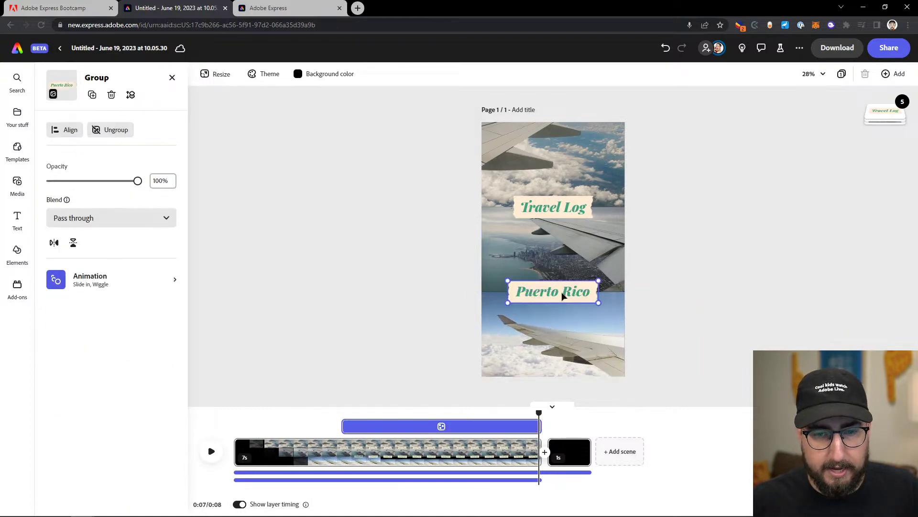
pyautogui.doubleClick(563, 295)
pyautogui.hotkey('ctrl', 'a')
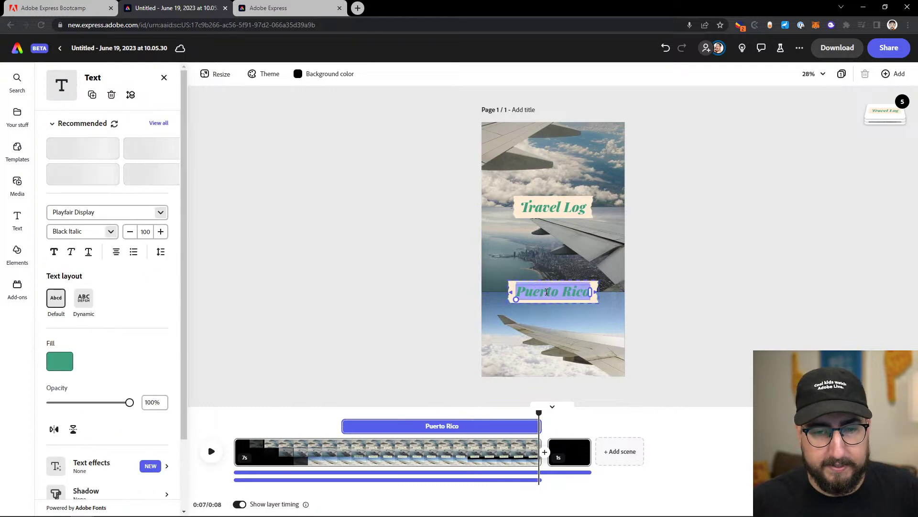
pyautogui.write('with Andrew')
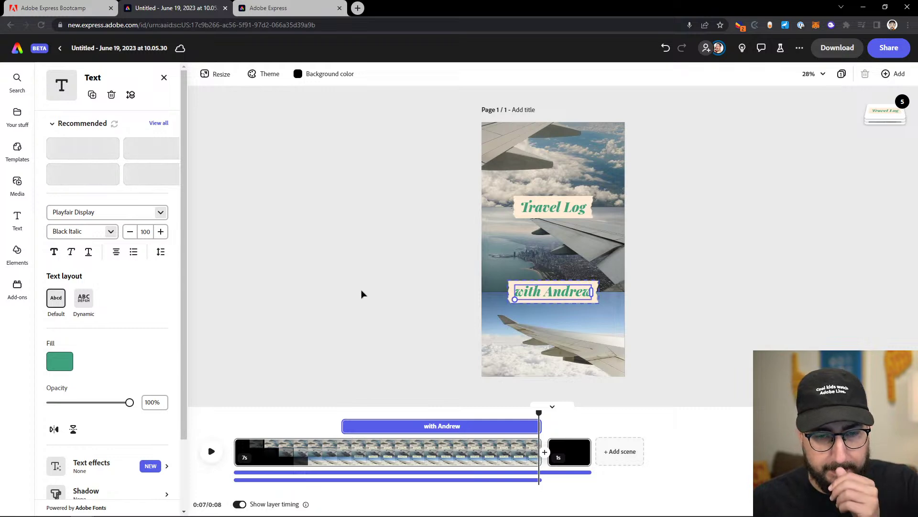
# Play the video from the start to review the replaced plane footage and the edited label.
pyautogui.click(236, 415)
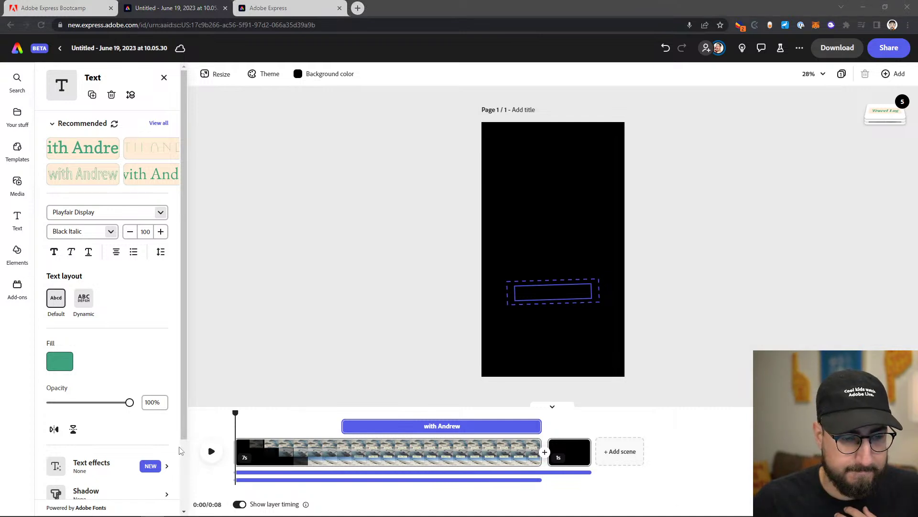
pyautogui.click(211, 451)
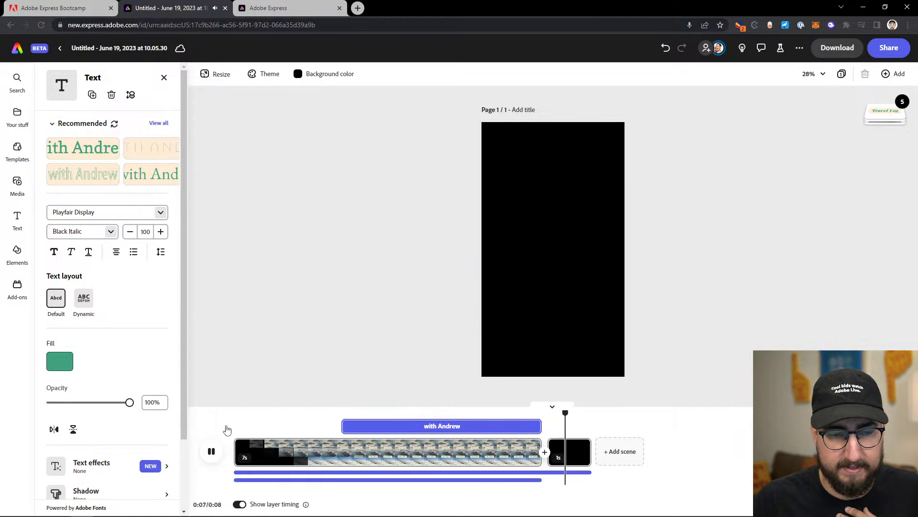
pyautogui.click(261, 354)
# Delete the 1-second blank second scene and add a new 5-second blank scene in its place.
pyautogui.moveTo(462, 516)
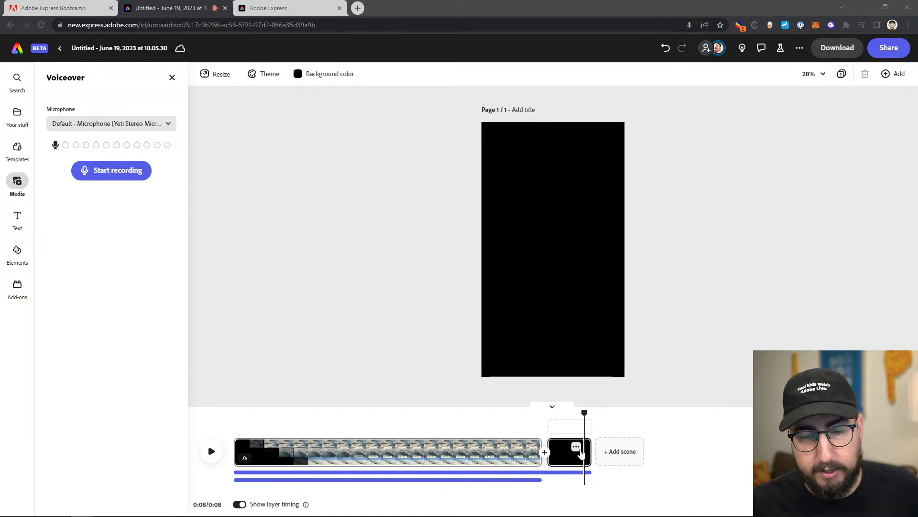
pyautogui.click(578, 450)
pyautogui.click(577, 446)
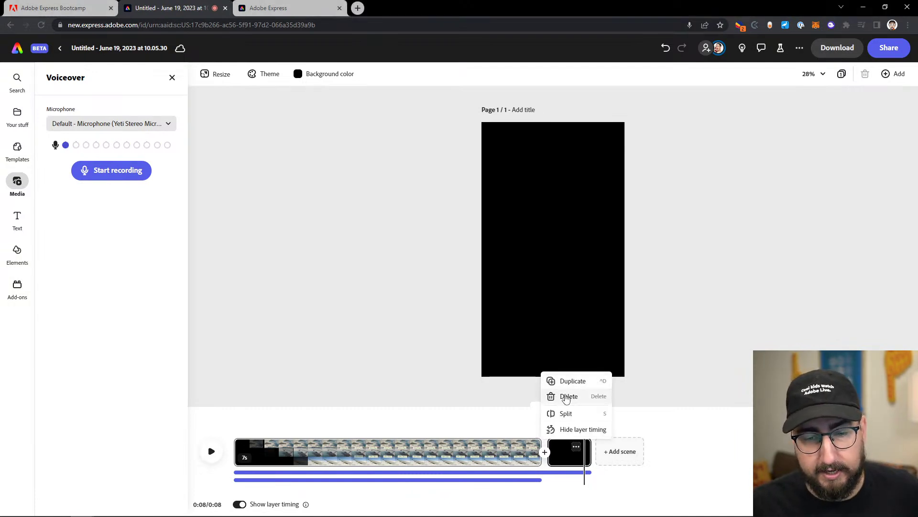
pyautogui.click(566, 396)
pyautogui.click(569, 452)
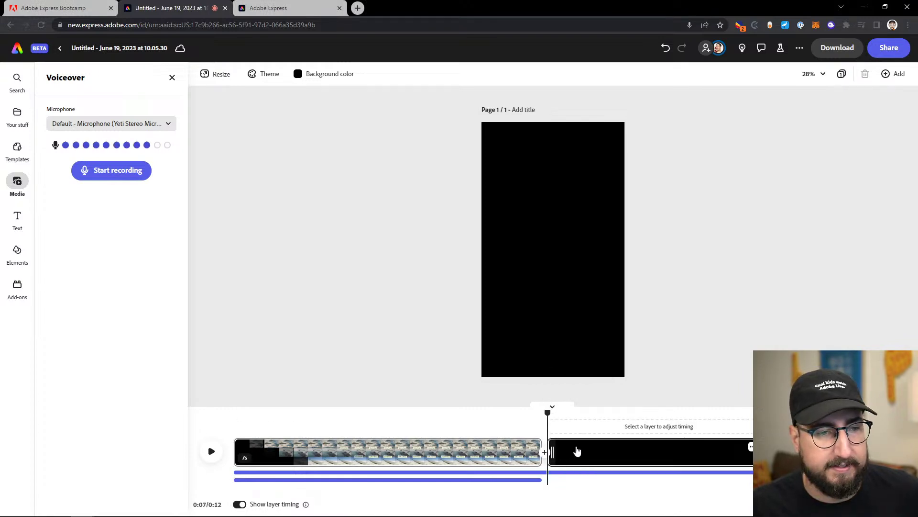
# Leave the voiceover recorder and search the TikTok video templates for "travel".
pyautogui.click(173, 78)
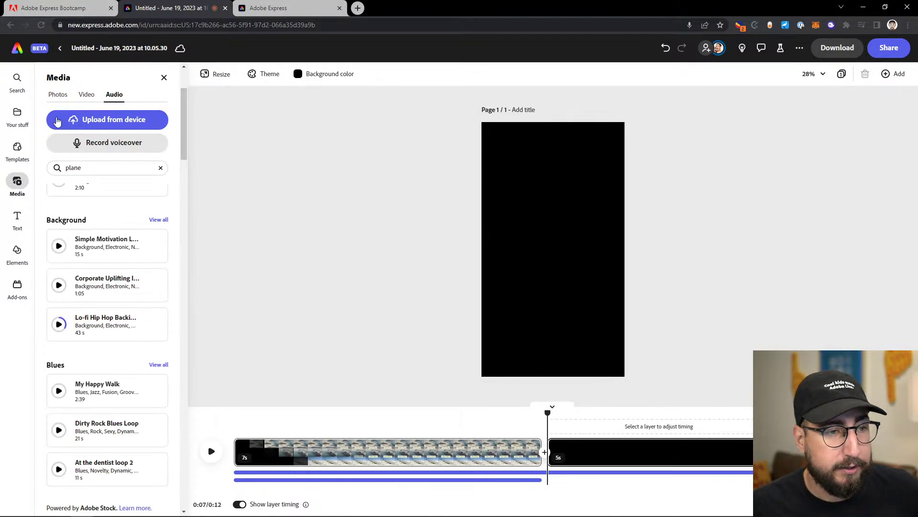
pyautogui.click(18, 150)
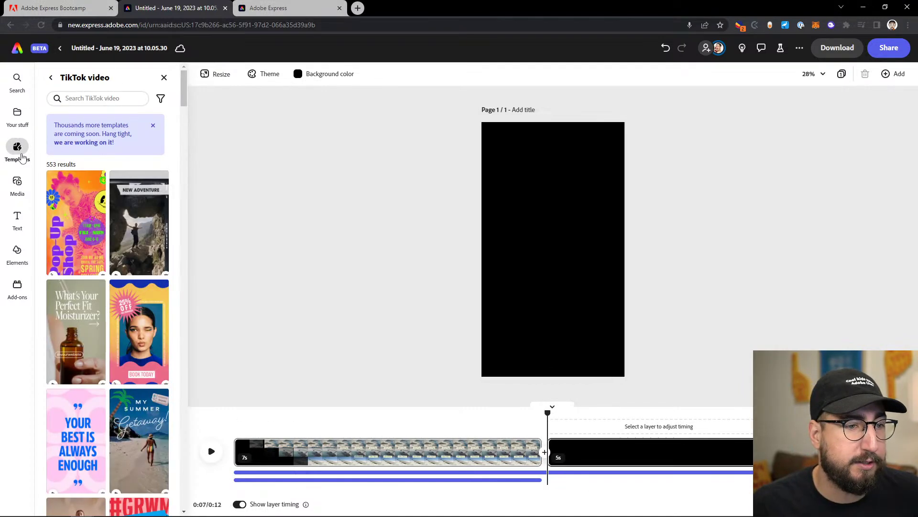
pyautogui.click(90, 98)
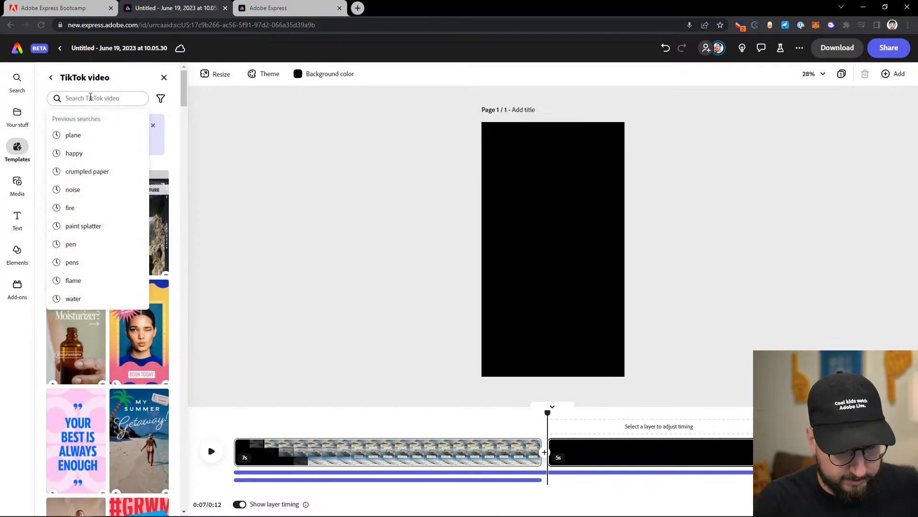
pyautogui.press('Escape')
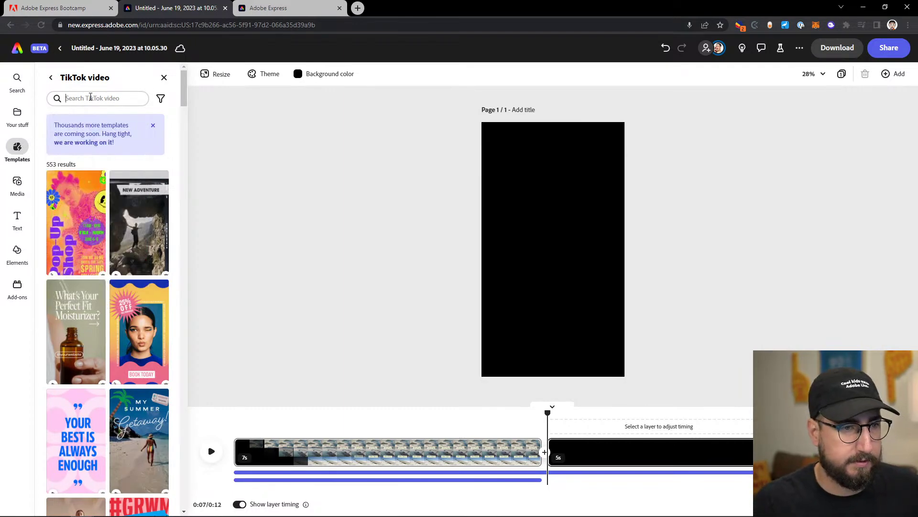
pyautogui.write('travel')
pyautogui.press('Return')
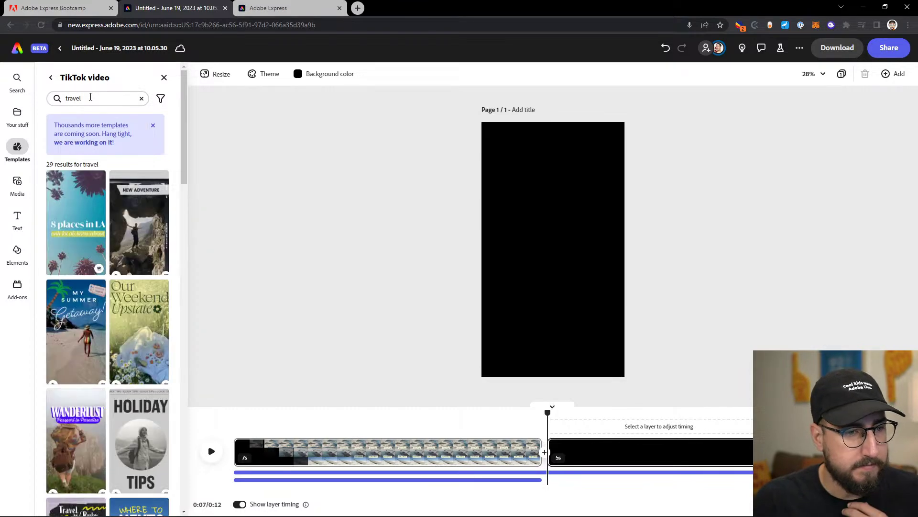
# Add the "Black and Gray Travel Vlog TikTok Video" template to the project as pages and show the added page.
pyautogui.moveTo(142, 229)
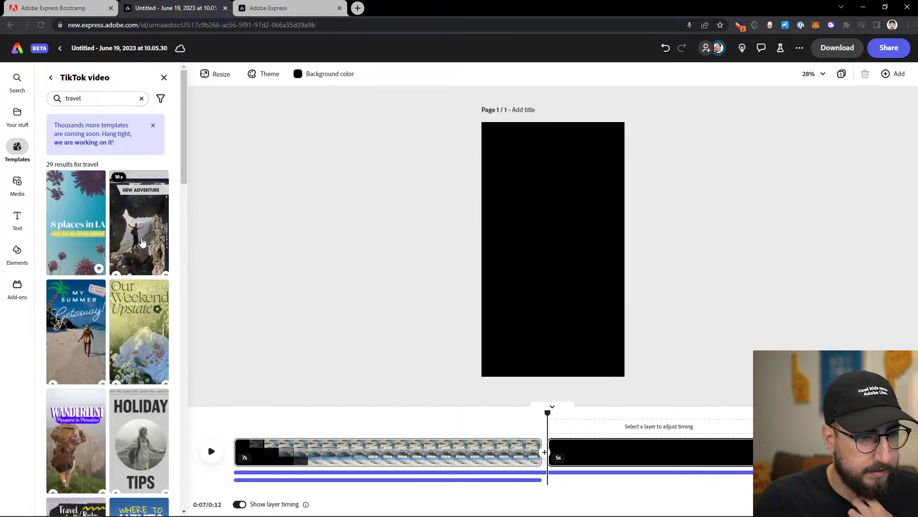
pyautogui.click(142, 229)
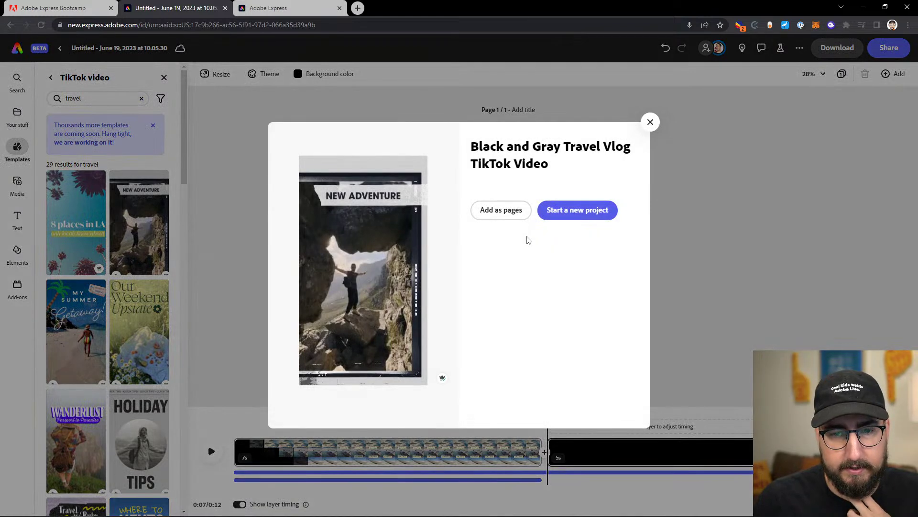
pyautogui.click(502, 211)
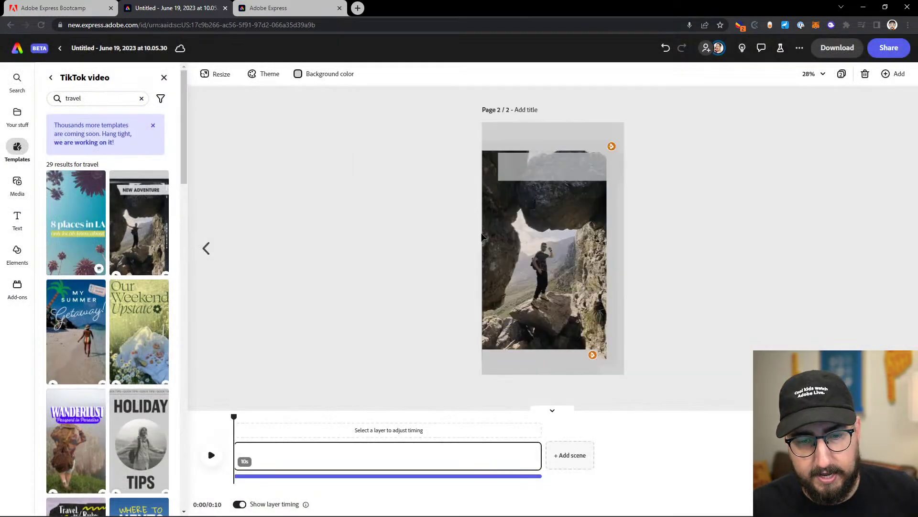
pyautogui.click(207, 248)
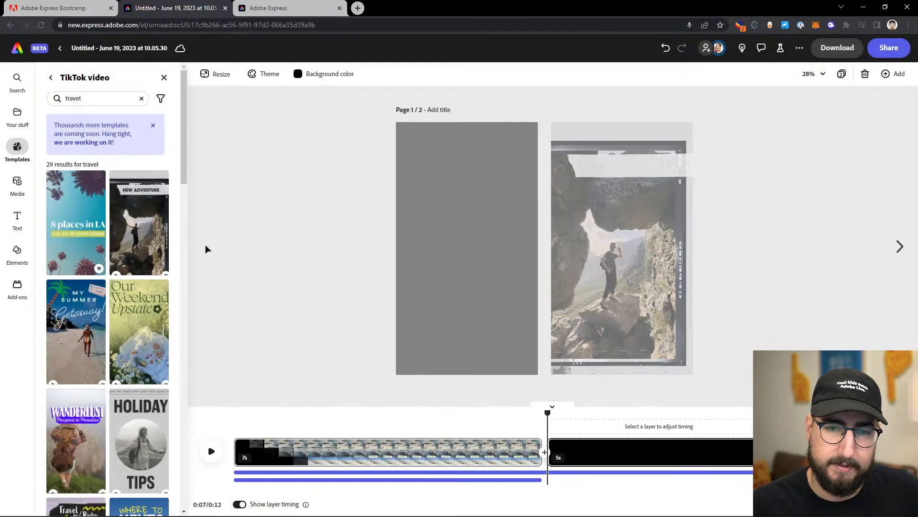
pyautogui.click(898, 247)
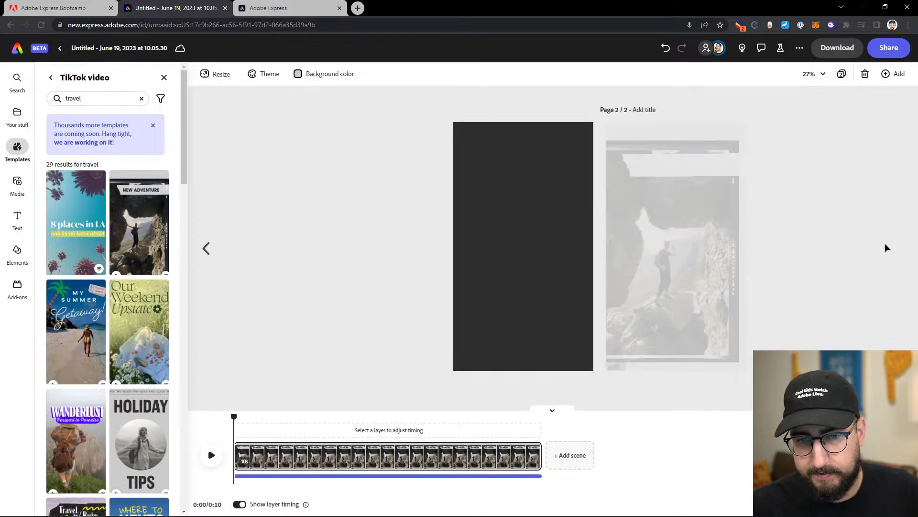
# Copy the added page's hiker design into the blank second scene on page 1, grouped and enlarged to fill the frame.
pyautogui.click(518, 209)
pyautogui.moveTo(459, 114); pyautogui.dragTo(639, 339)
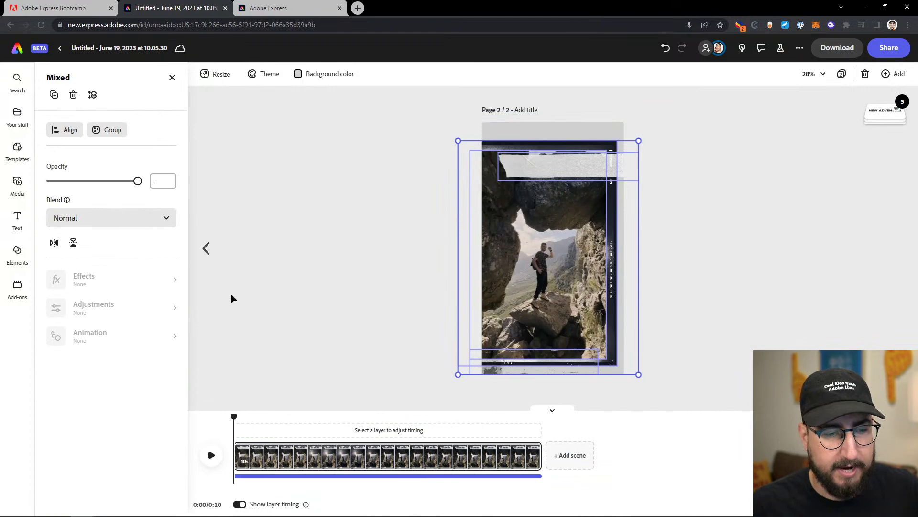
pyautogui.click(206, 248)
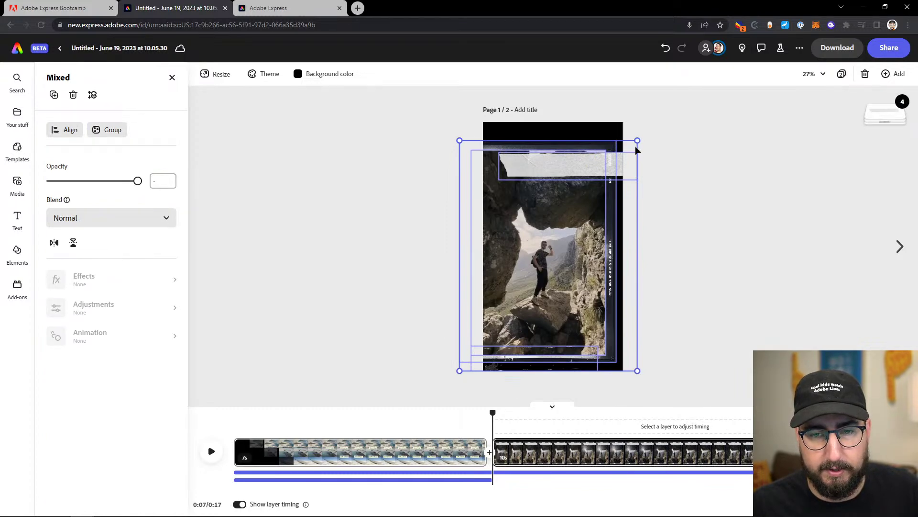
pyautogui.click(104, 133)
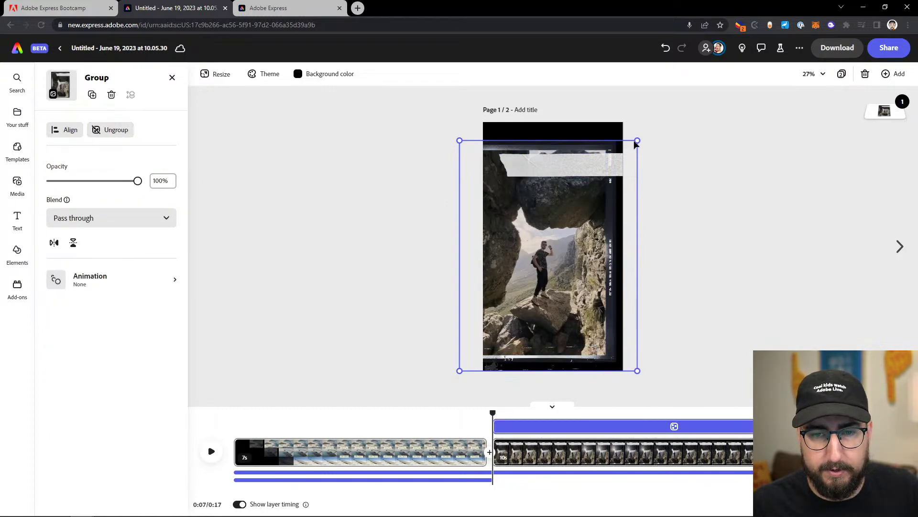
pyautogui.moveTo(638, 140); pyautogui.dragTo(660, 120)
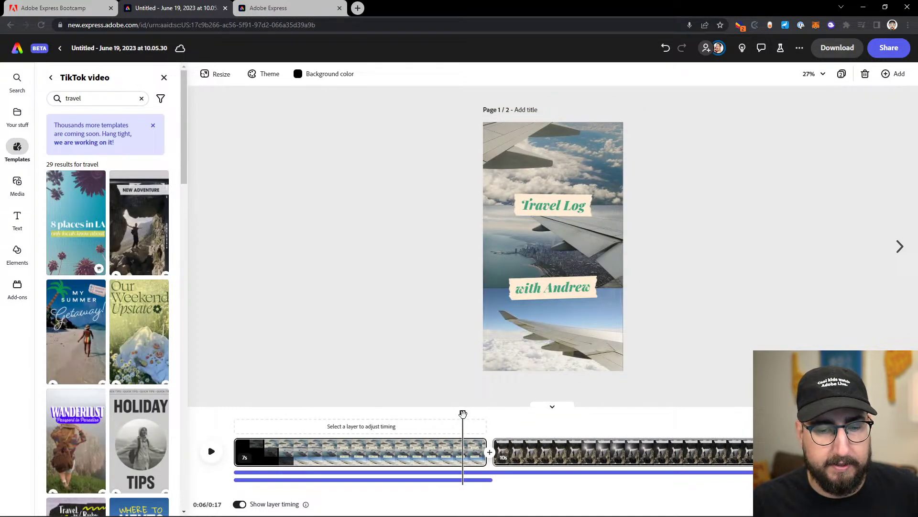
# Play the video from the start to review both scenes with the voiceover and background music.
pyautogui.moveTo(463, 413); pyautogui.dragTo(234, 417)
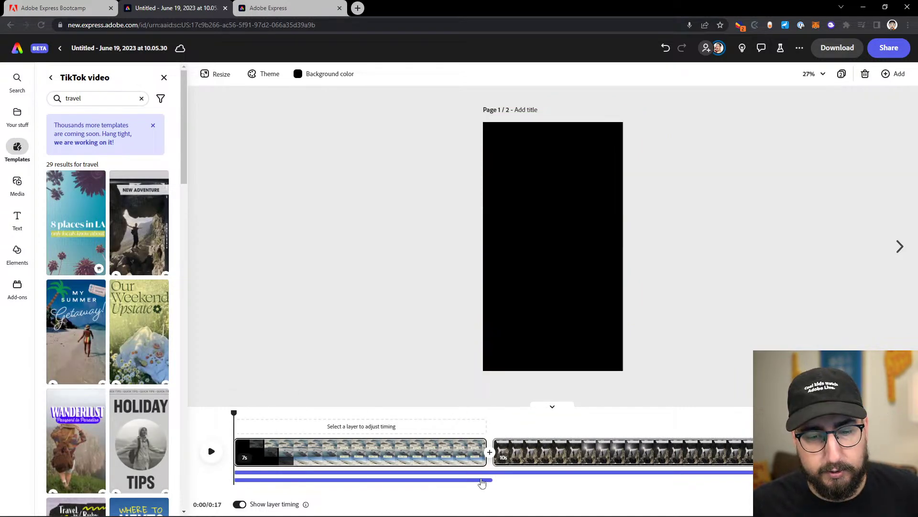
pyautogui.click(483, 480)
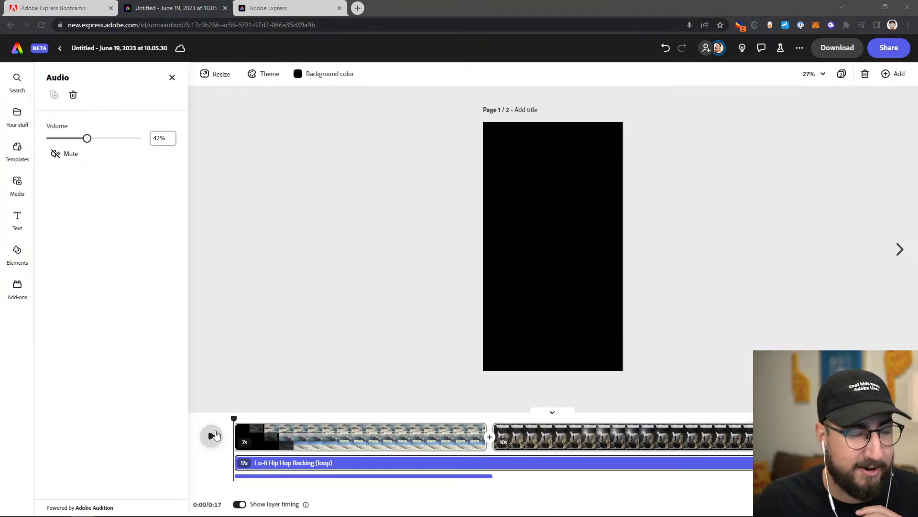
pyautogui.click(214, 441)
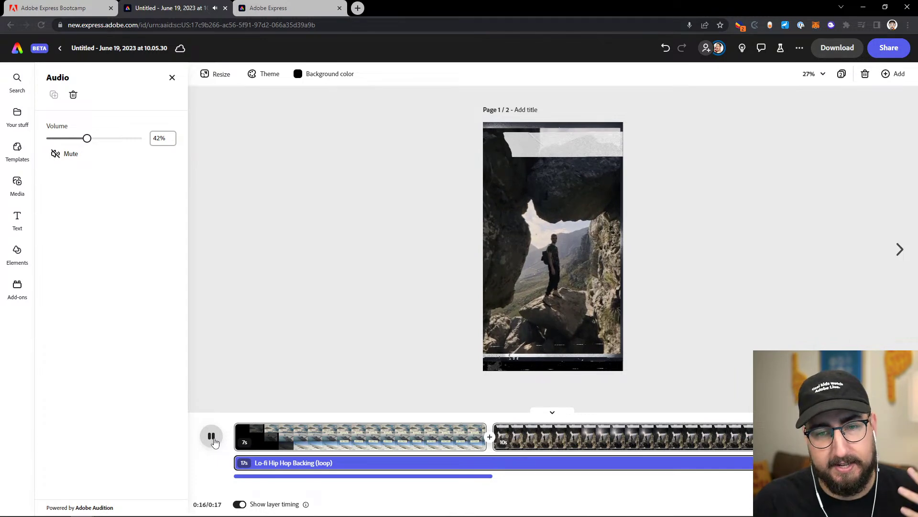
# Record a voiceover of about 9 seconds starting at the beginning of the second scene.
pyautogui.click(494, 419)
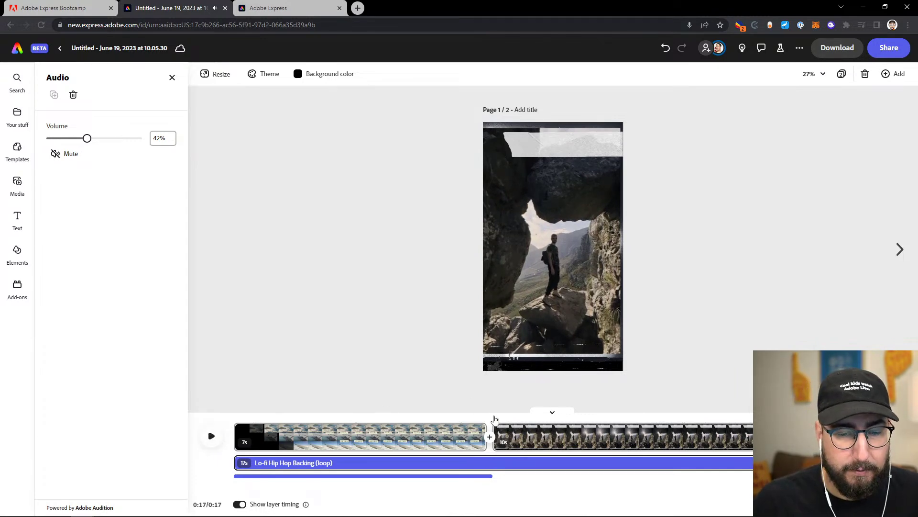
pyautogui.click(173, 77)
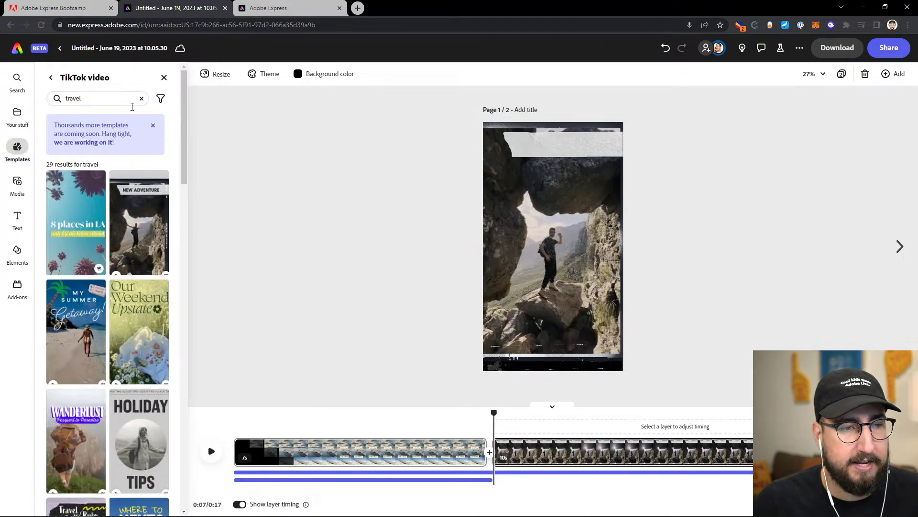
pyautogui.click(18, 185)
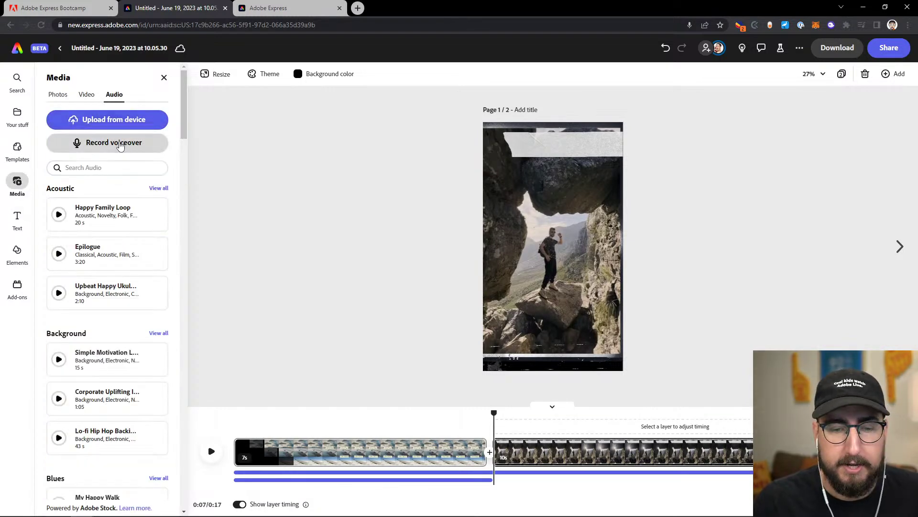
pyautogui.click(120, 145)
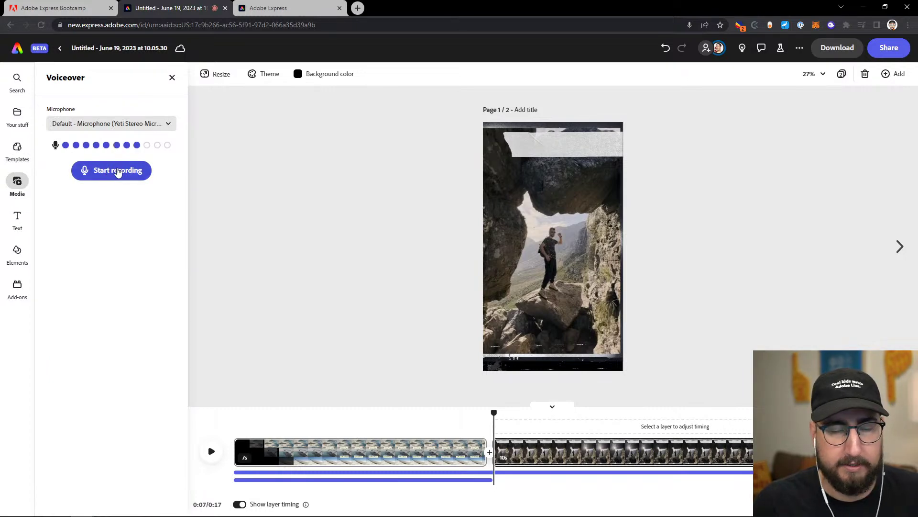
pyautogui.click(117, 173)
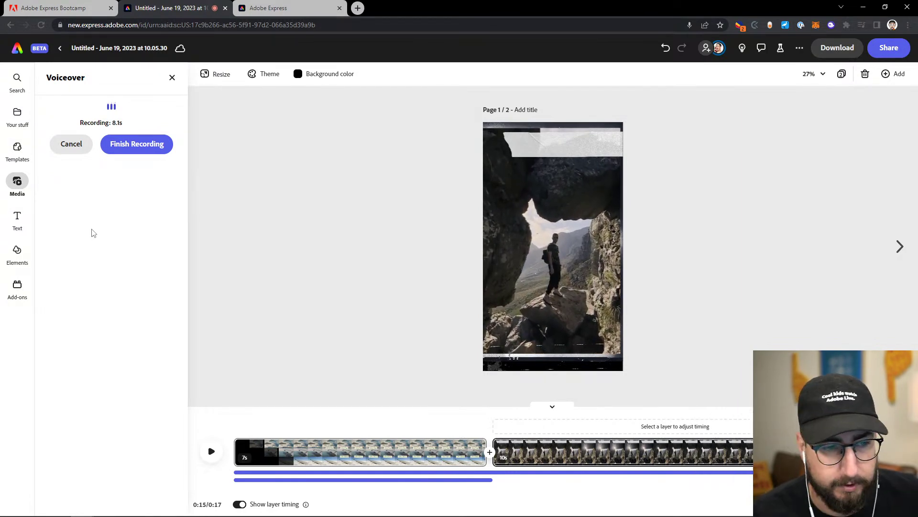
pyautogui.click(125, 150)
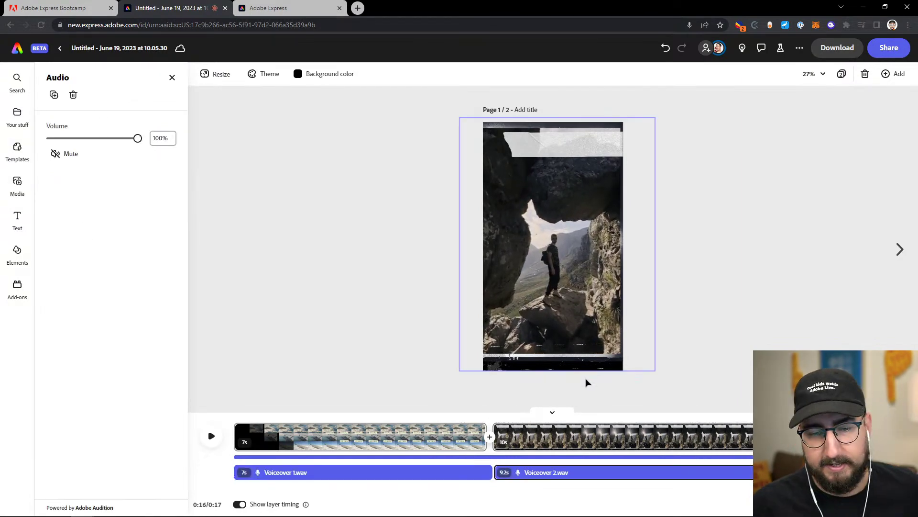
# Play back the second scene from its start to check the new voiceover, then stop playback.
pyautogui.click(493, 417)
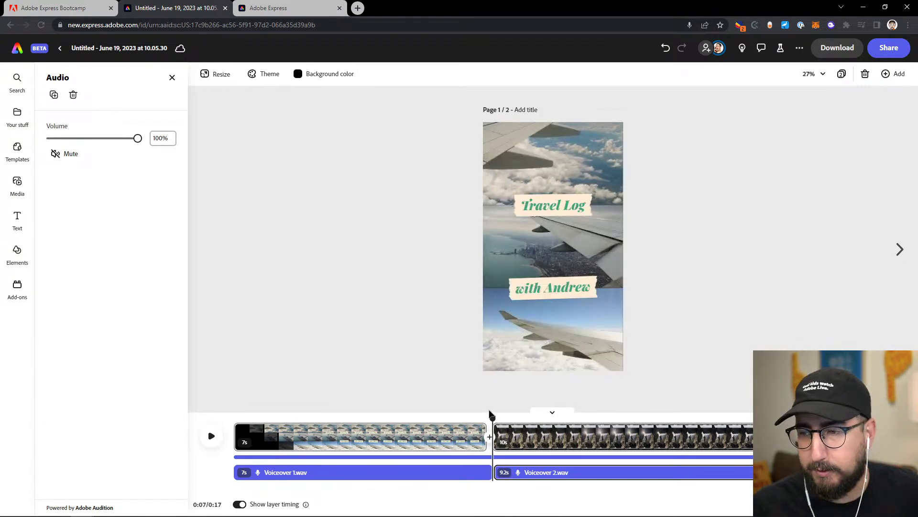
pyautogui.press('space')
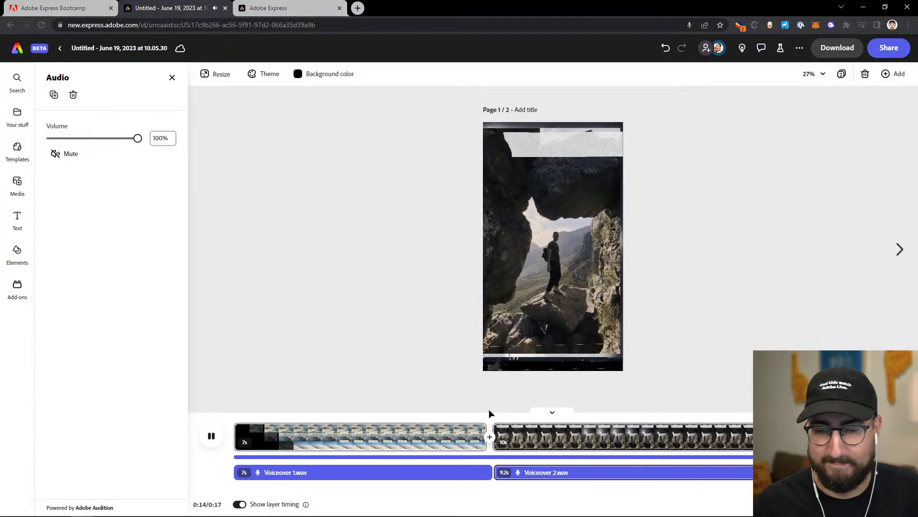
pyautogui.press('space')
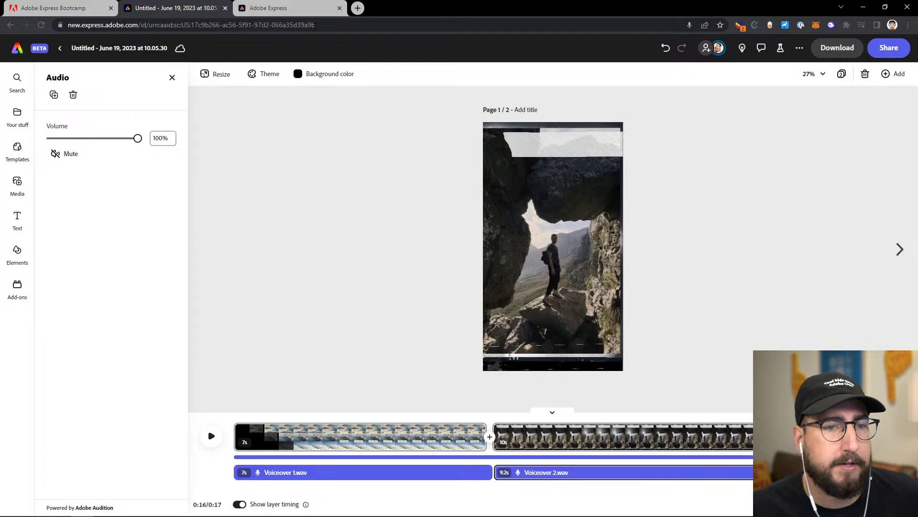
# Leave the travel video project and return to the home page.
pyautogui.click(19, 50)
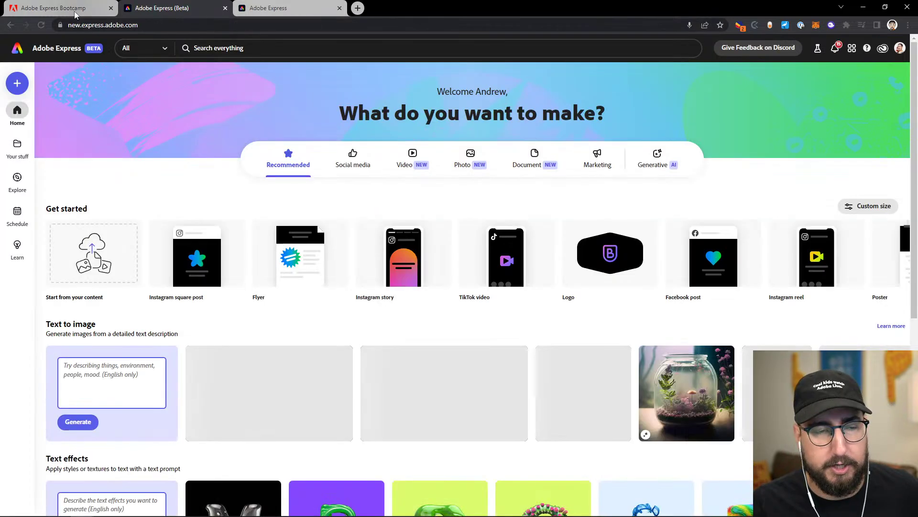
# Review the Adobe Express Bootcamp live session schedule in the browser and return to the Adobe Express beta home page.
pyautogui.click(76, 10)
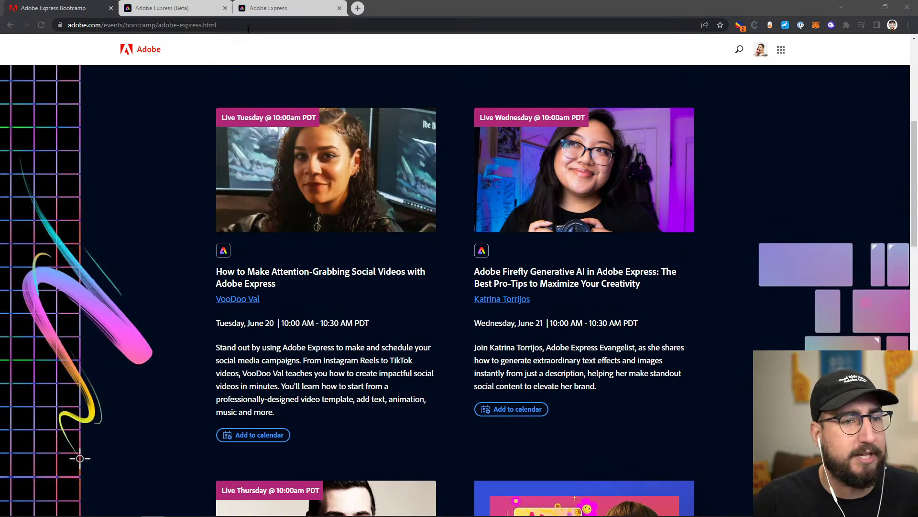
pyautogui.moveTo(197, 7)
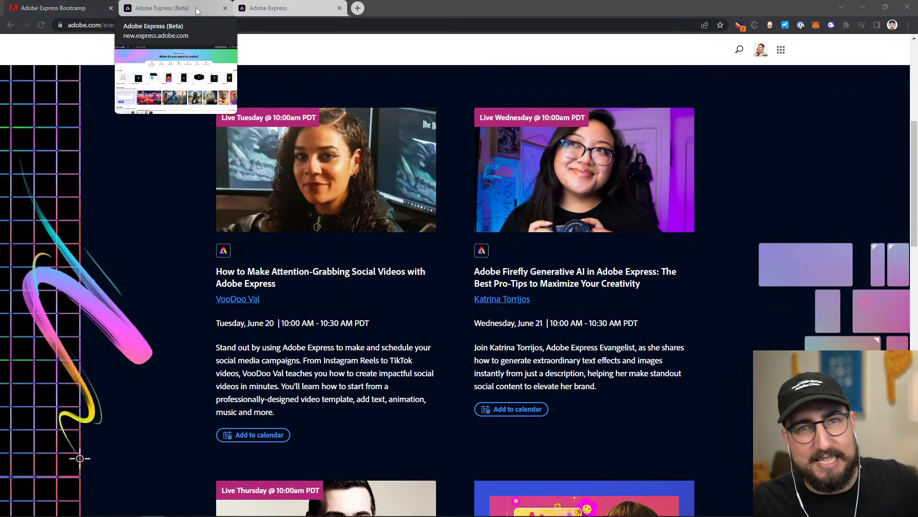
pyautogui.click(196, 8)
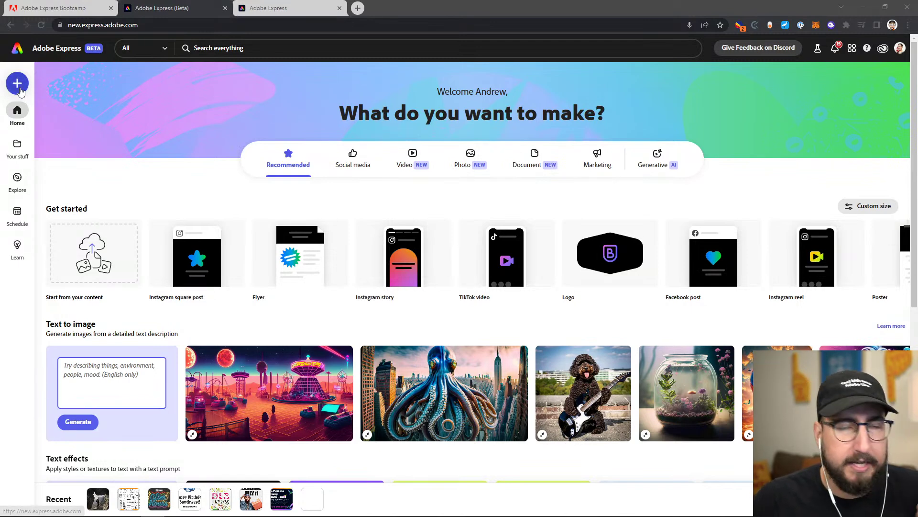
# Create a new blank Instagram square post.
pyautogui.click(19, 89)
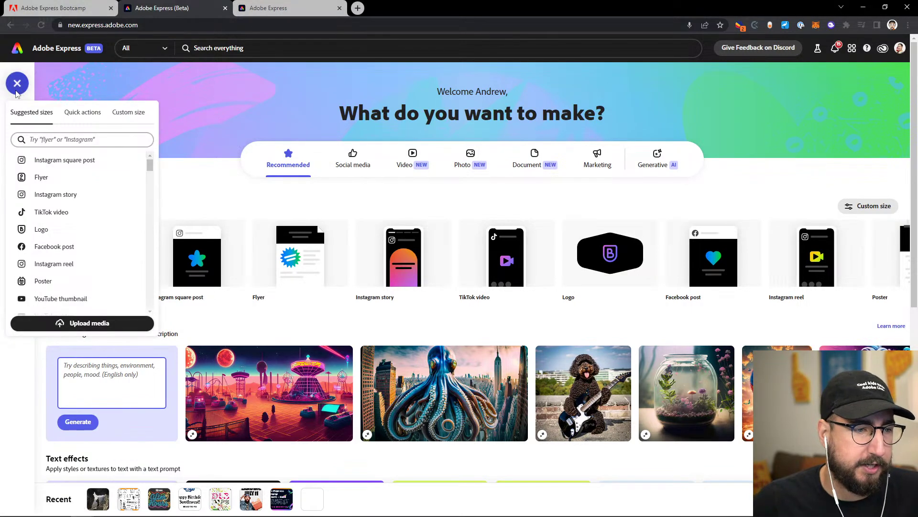
pyautogui.click(59, 163)
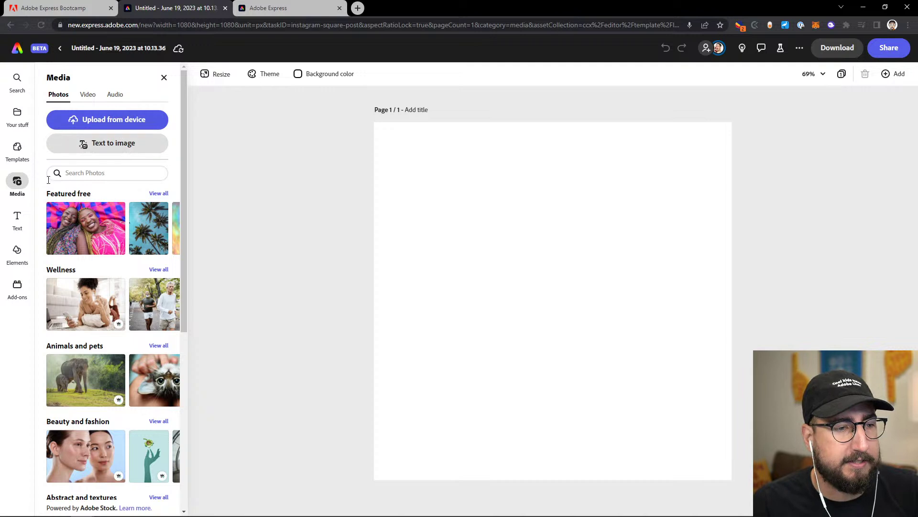
# Try the rainbow furry sample text effect with the prompt "P" and a Loose fit, and delete the text.
pyautogui.click(19, 217)
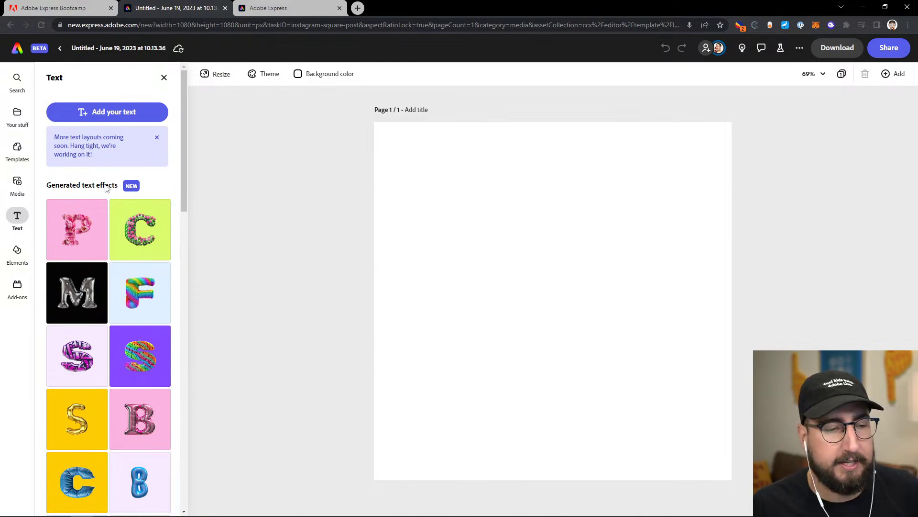
pyautogui.click(135, 286)
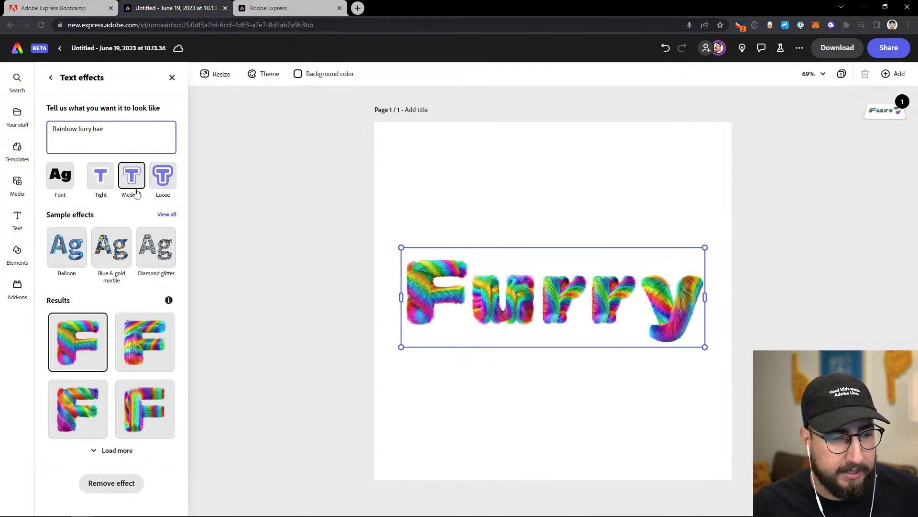
pyautogui.moveTo(122, 132); pyautogui.dragTo(34, 131)
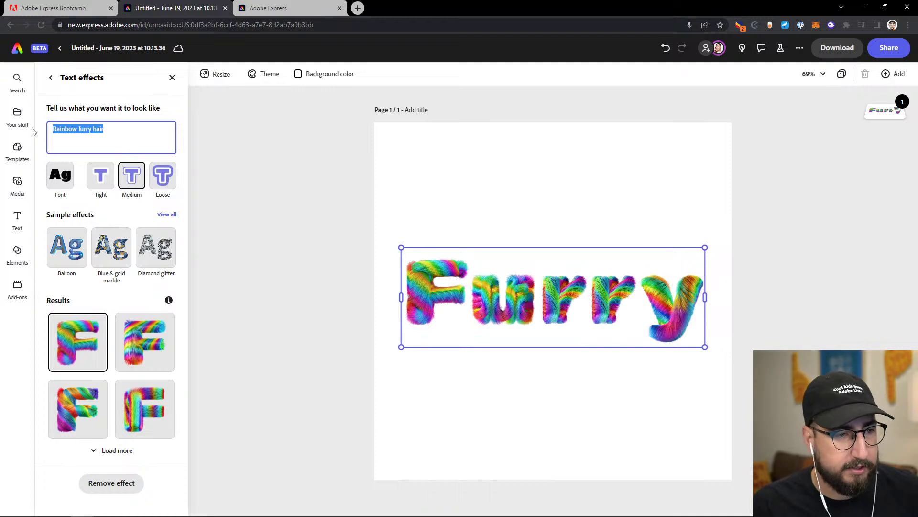
pyautogui.write('P')
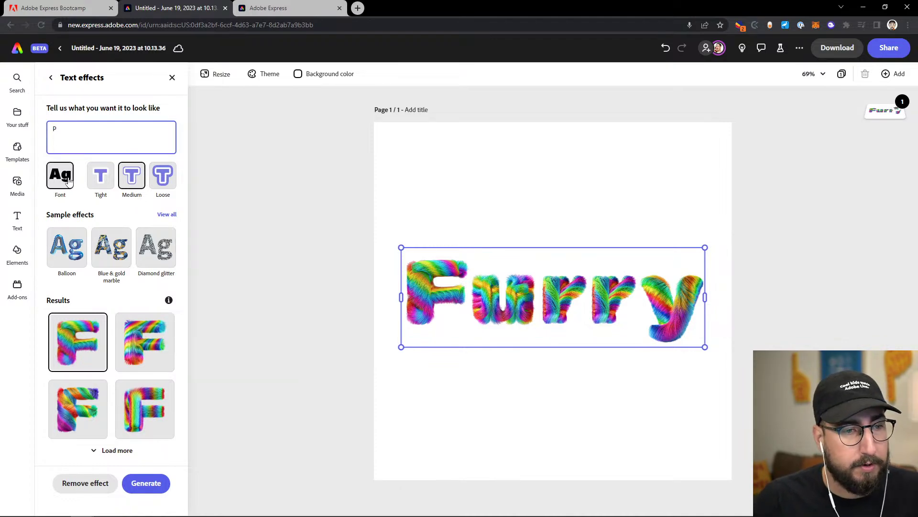
pyautogui.click(160, 182)
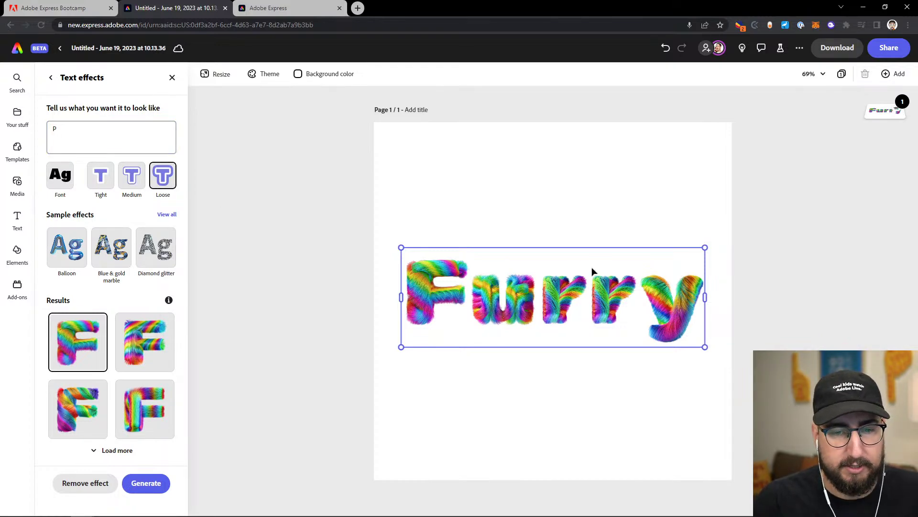
pyautogui.click(152, 486)
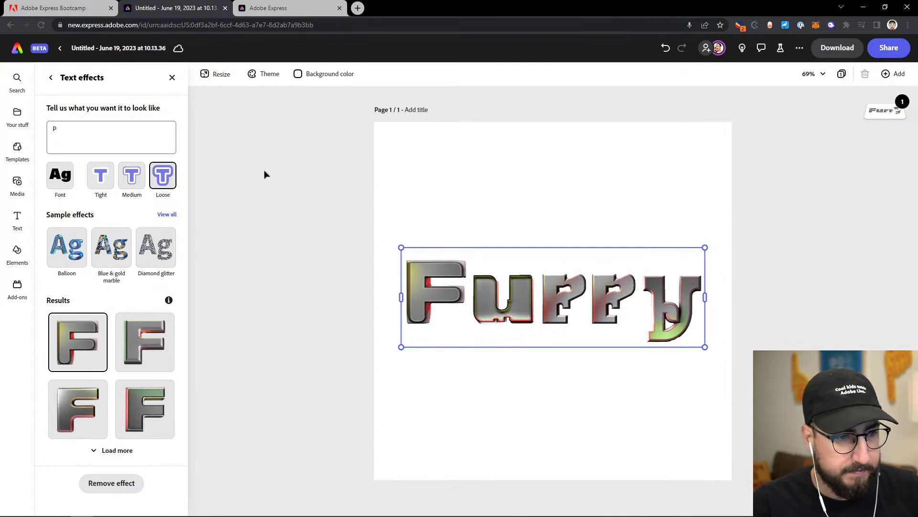
pyautogui.click(172, 78)
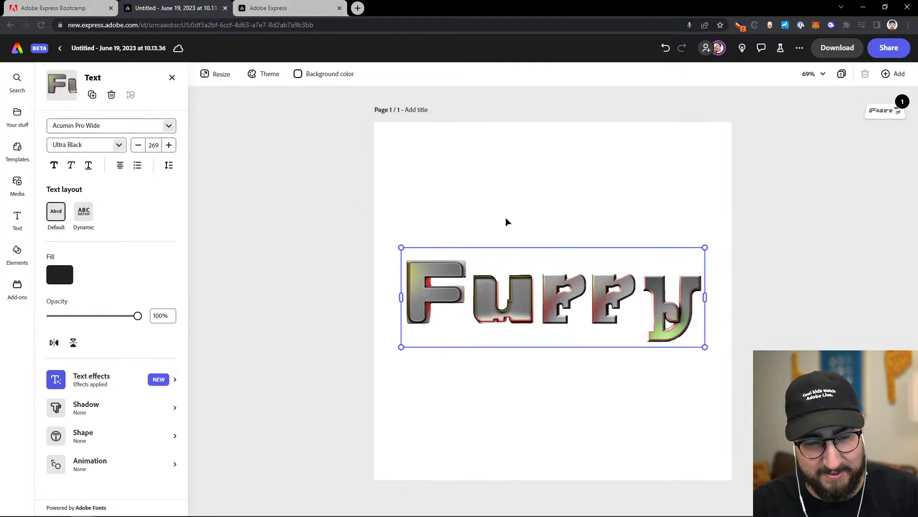
pyautogui.press('Delete')
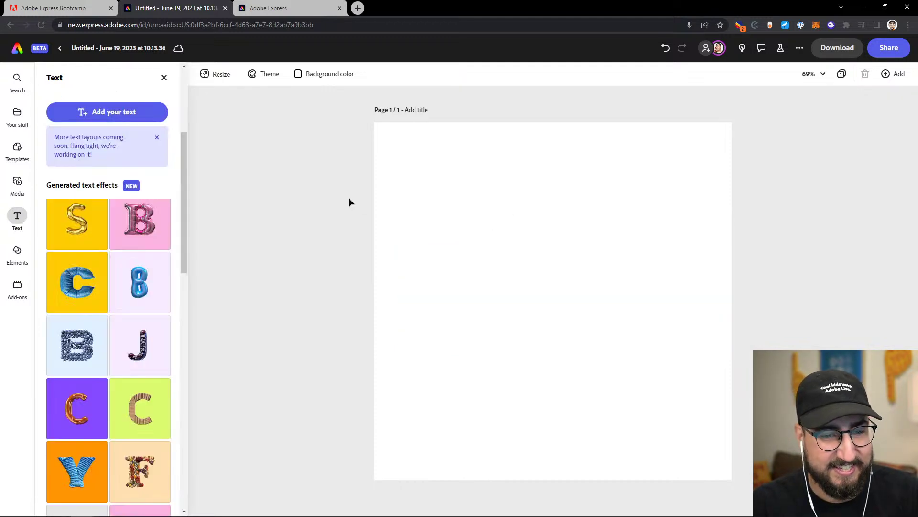
# Add a new text reading "P" to the page with its text effects settings open.
pyautogui.click(146, 113)
pyautogui.write('F')
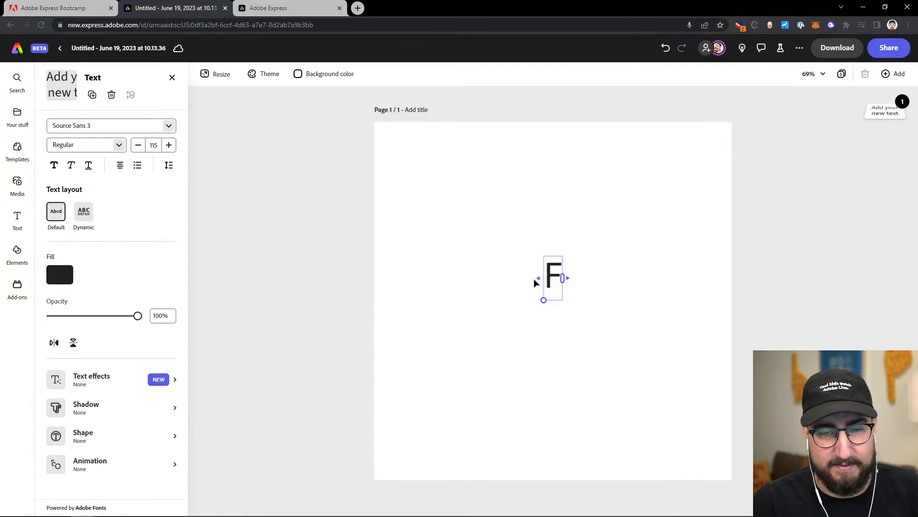
pyautogui.click(120, 379)
pyautogui.click(62, 183)
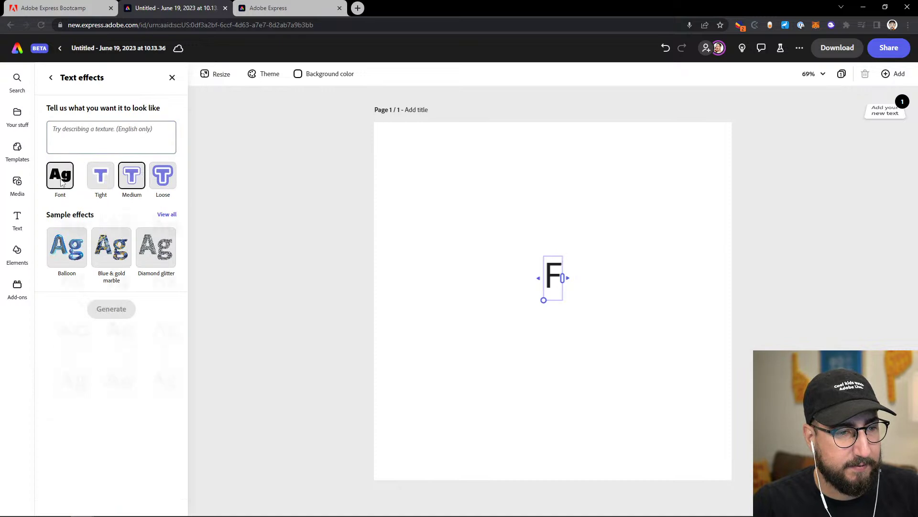
pyautogui.click(563, 273)
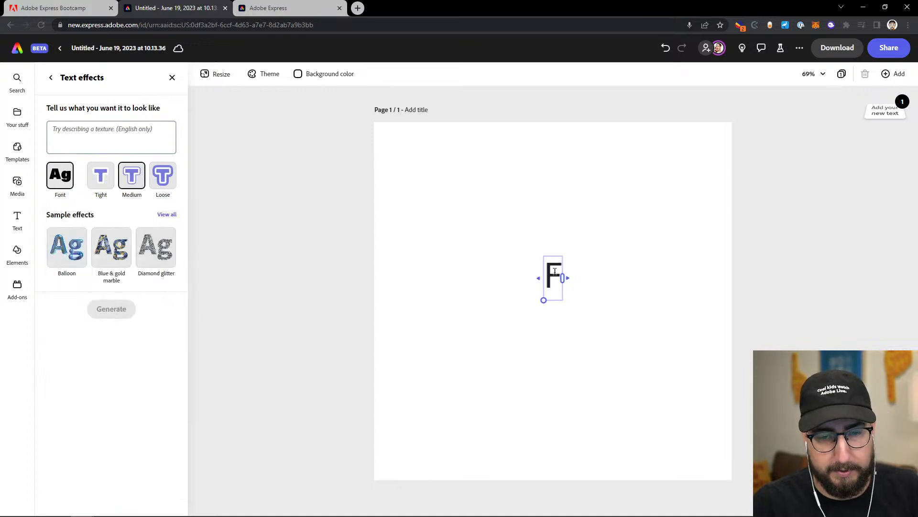
pyautogui.moveTo(563, 272); pyautogui.dragTo(548, 273)
pyautogui.write('P')
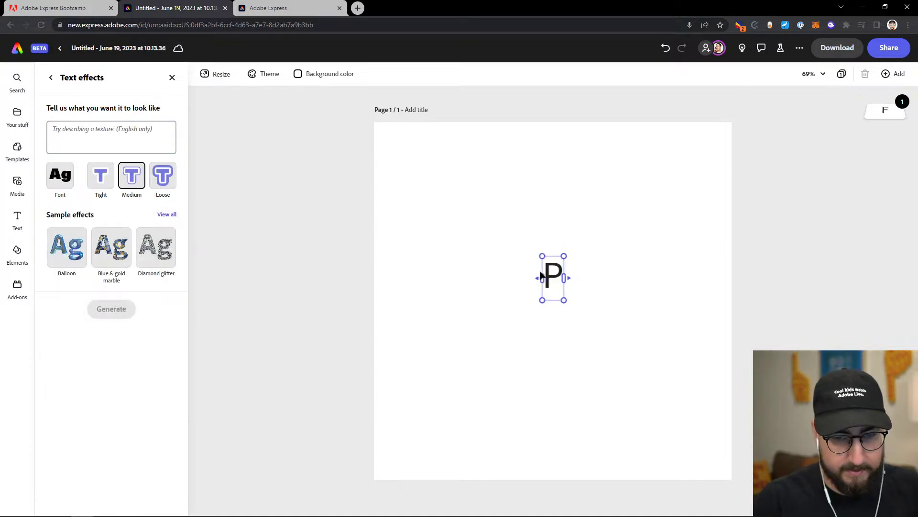
# Generate a text effect for the letter P from the prompt "fuzzy rainbow fur".
pyautogui.click(100, 133)
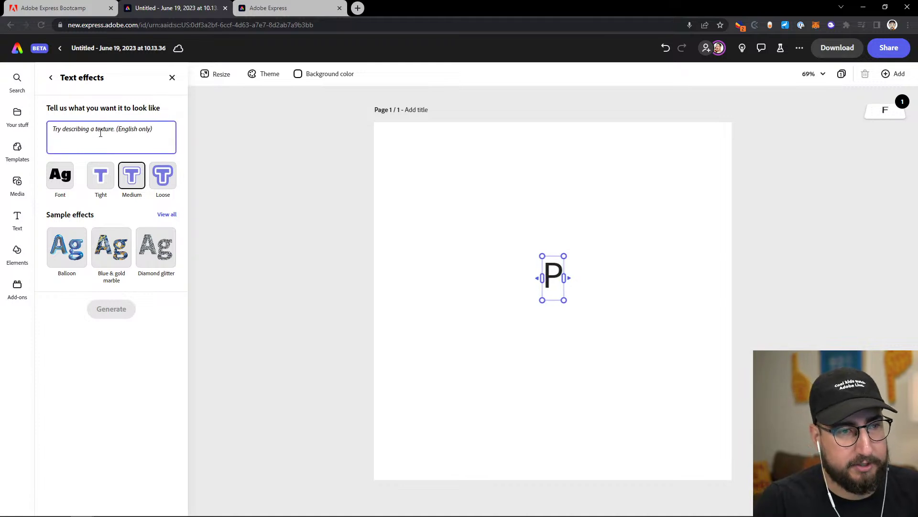
pyautogui.write('fu')
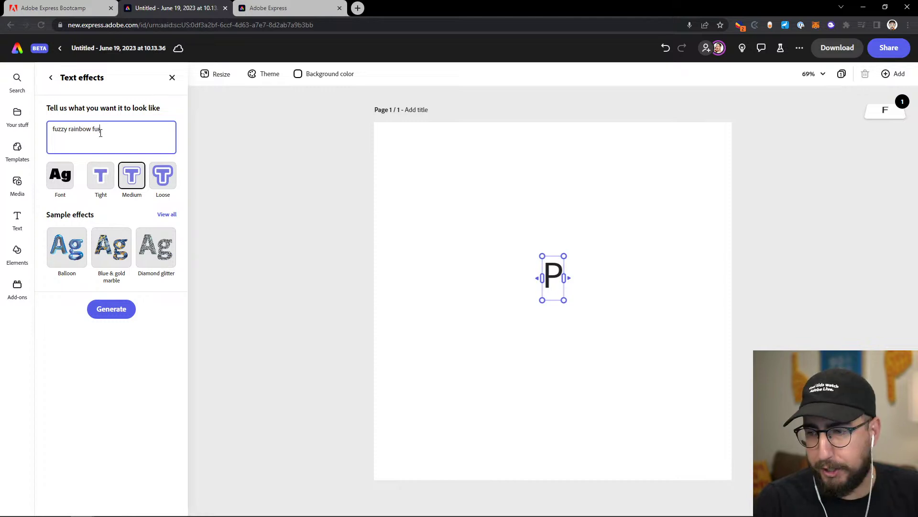
pyautogui.write('zzy rainbow fur')
pyautogui.press('Return')
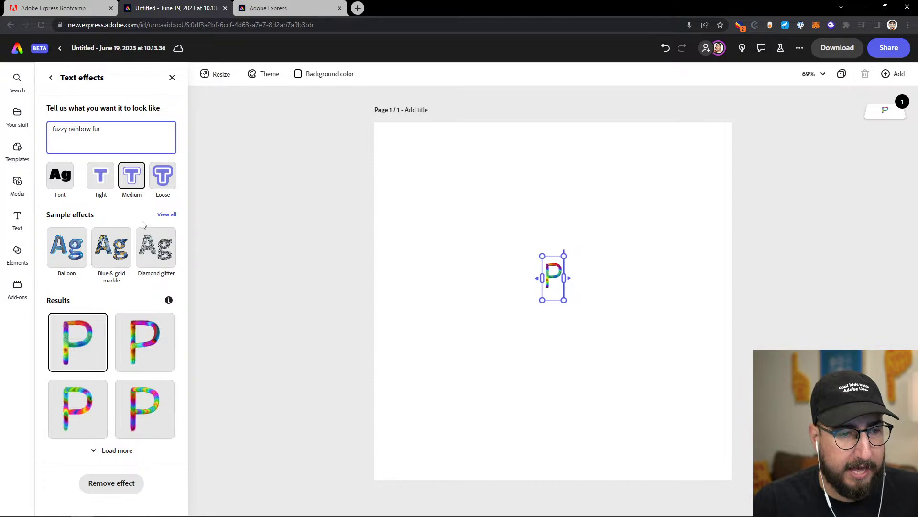
# Set the font of the rainbow P to Cooper Black.
pyautogui.click(67, 183)
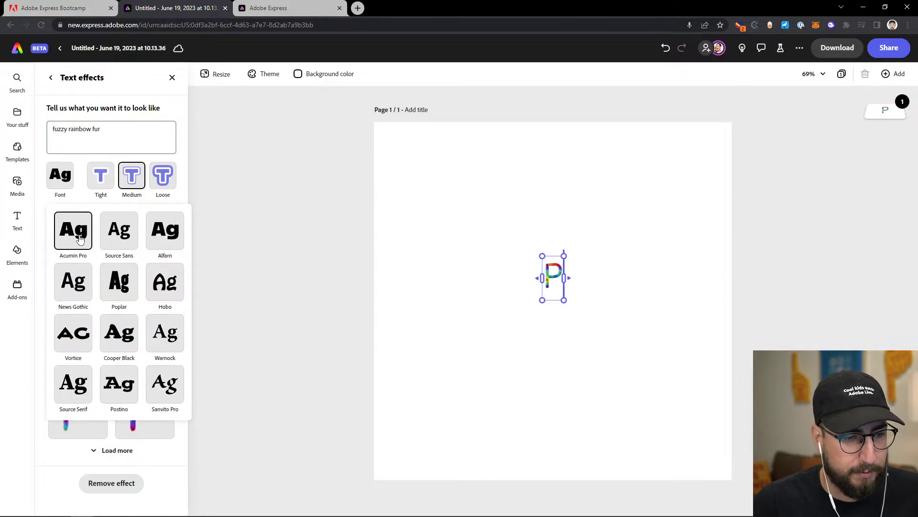
pyautogui.click(123, 339)
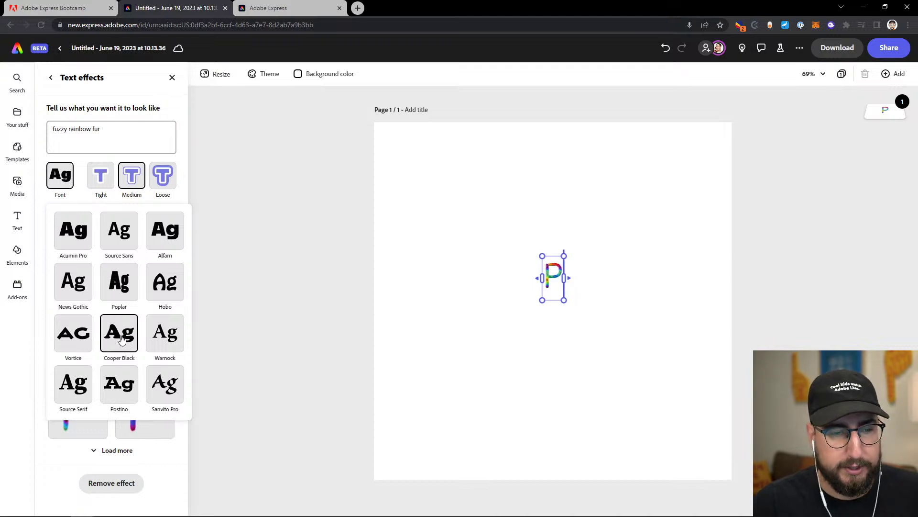
pyautogui.click(555, 273)
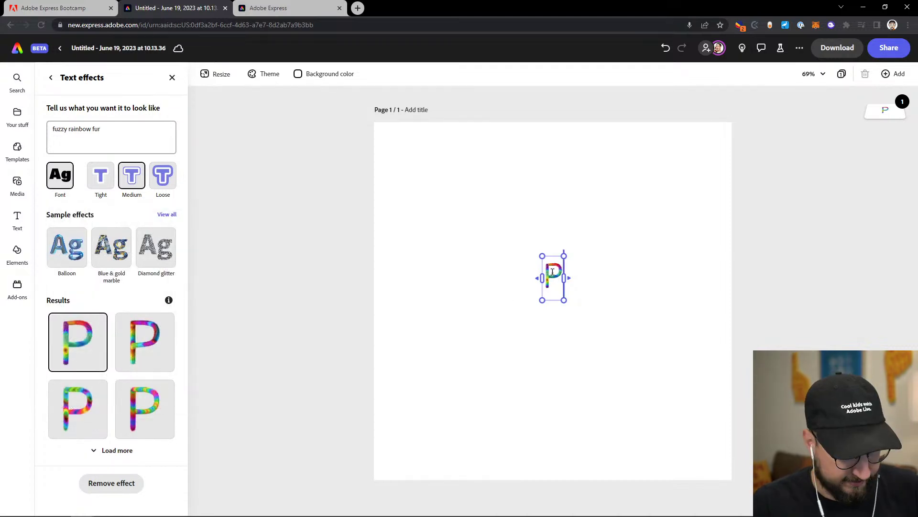
pyautogui.doubleClick(552, 272)
pyautogui.click(62, 175)
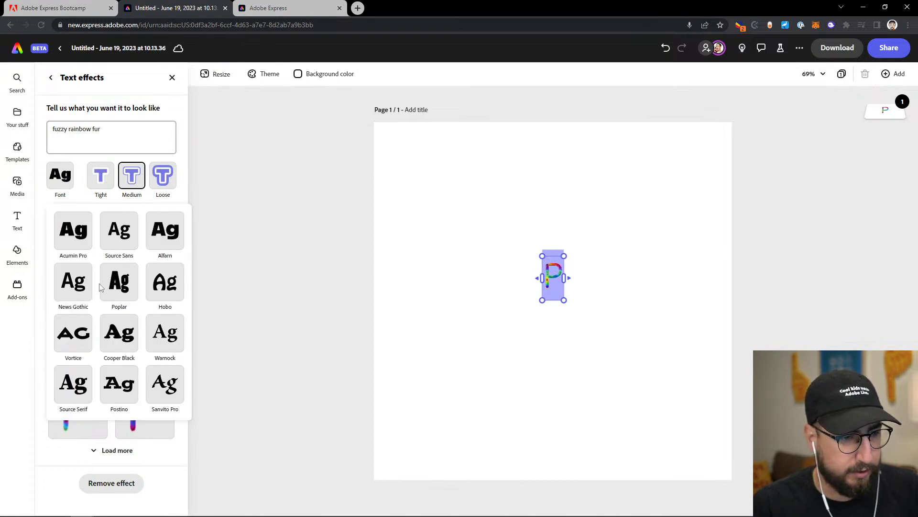
pyautogui.click(122, 336)
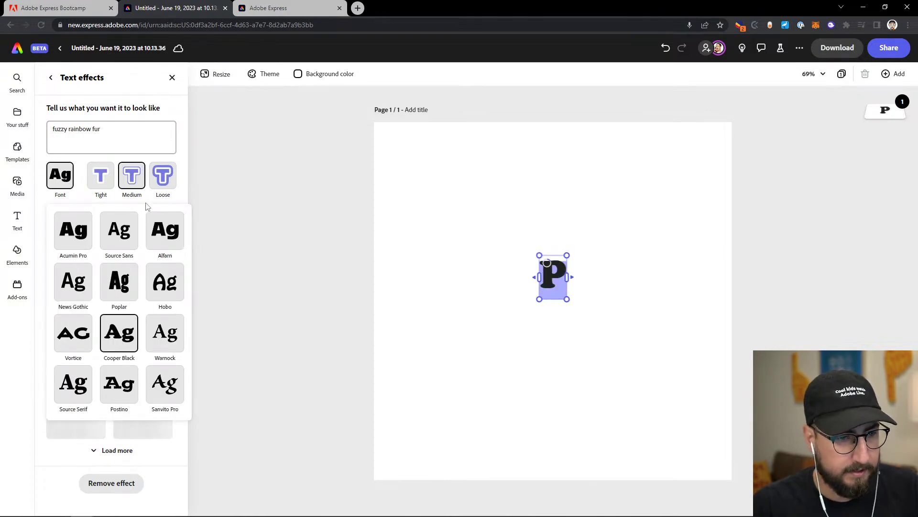
# Try the Loose fit for the fur effect and apply the third generated result to the letter.
pyautogui.click(166, 175)
pyautogui.click(169, 183)
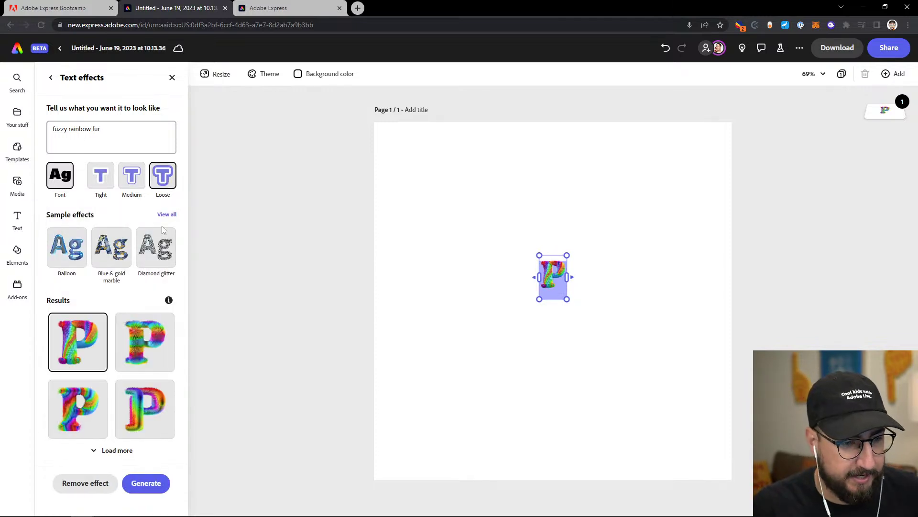
pyautogui.click(78, 406)
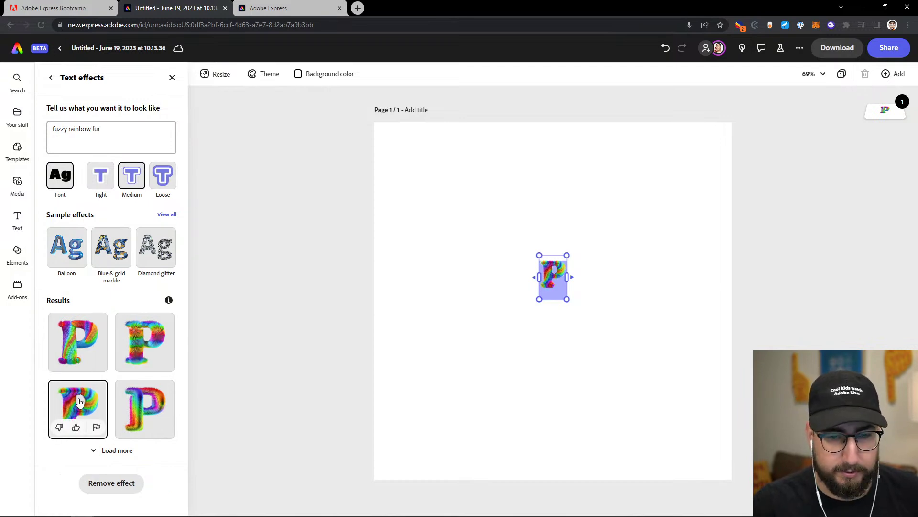
# Enlarge the furry P to a font size of about 944 and position it near the middle of the page.
pyautogui.moveTo(568, 258); pyautogui.dragTo(732, 96)
pyautogui.moveTo(544, 267); pyautogui.dragTo(521, 446)
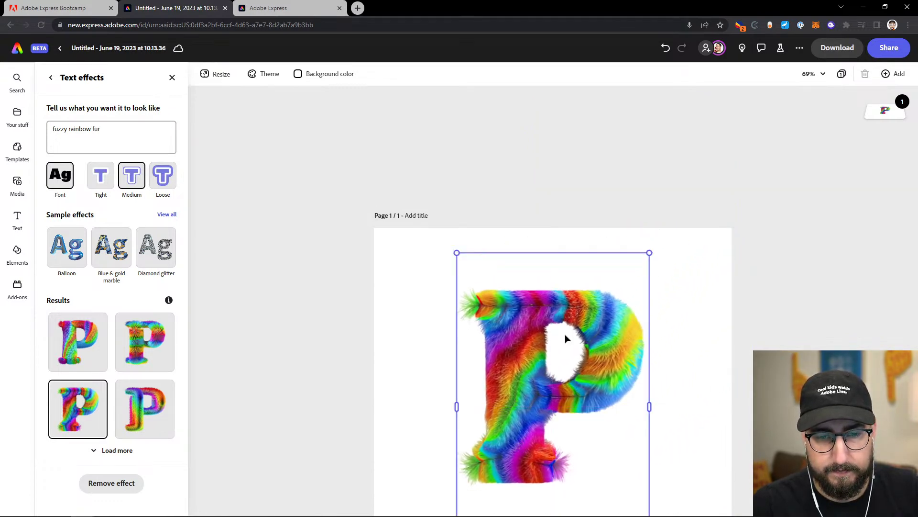
pyautogui.click(416, 218)
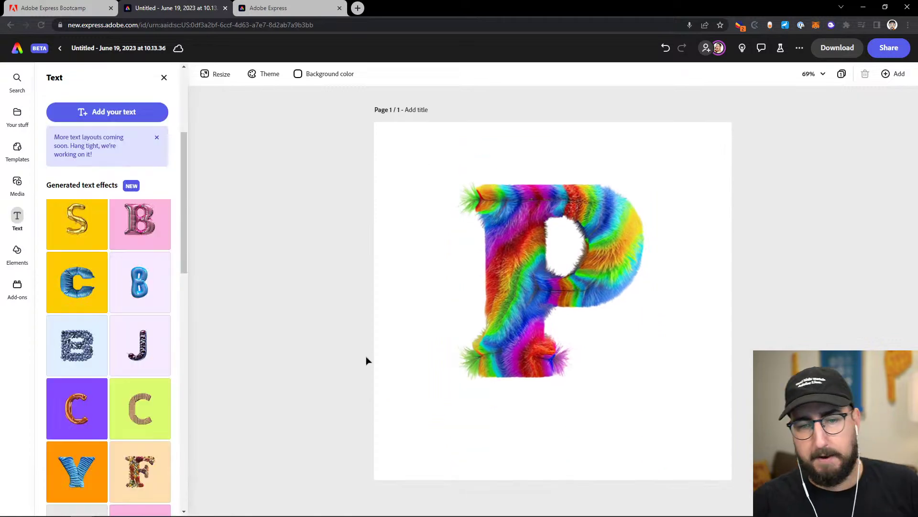
pyautogui.click(492, 317)
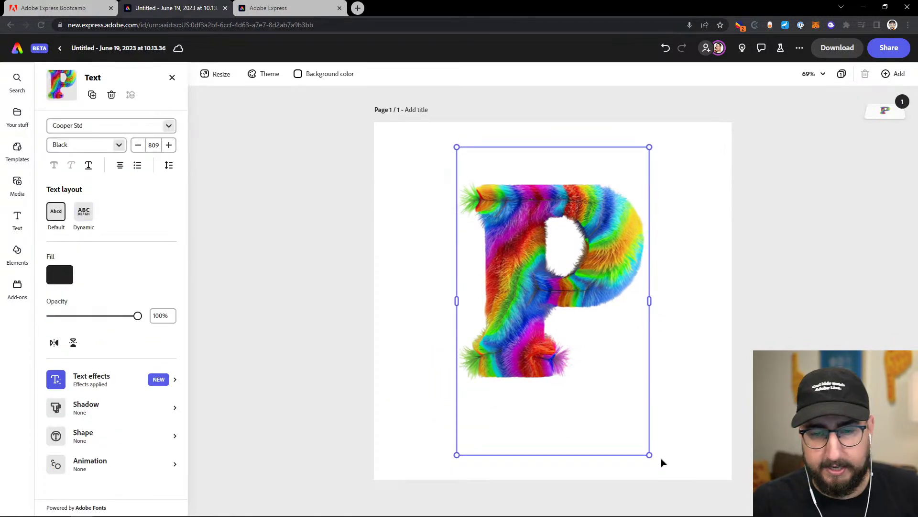
pyautogui.moveTo(649, 453); pyautogui.dragTo(682, 506)
pyautogui.moveTo(608, 348); pyautogui.dragTo(594, 329)
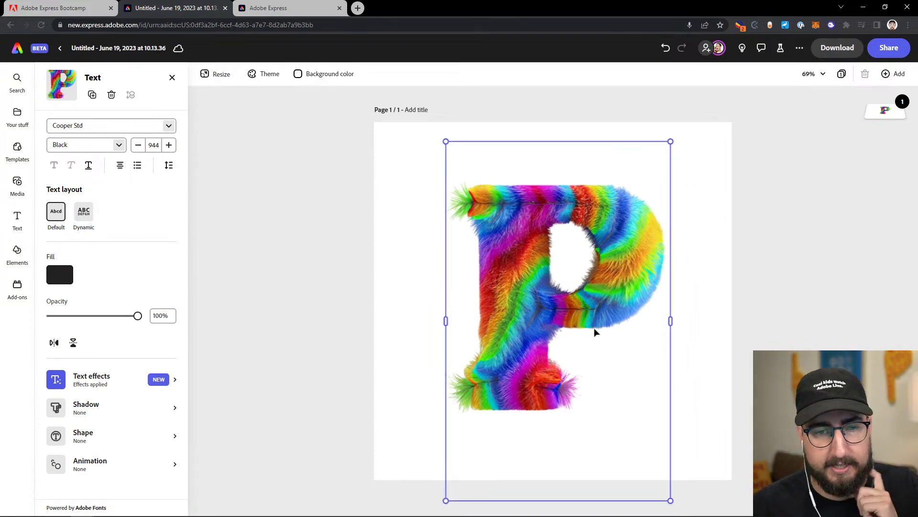
pyautogui.click(427, 194)
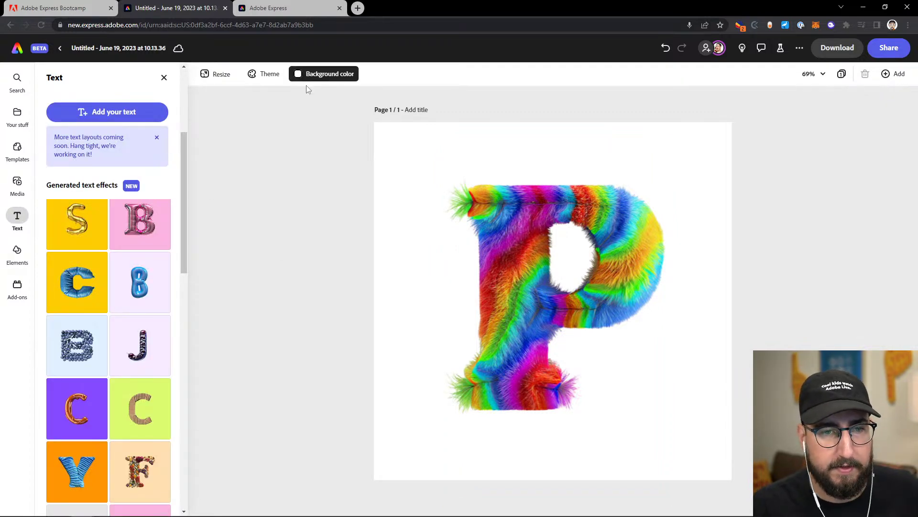
# Set the page background to a dark red sampled from the letter's fur with the eyedropper.
pyautogui.click(316, 74)
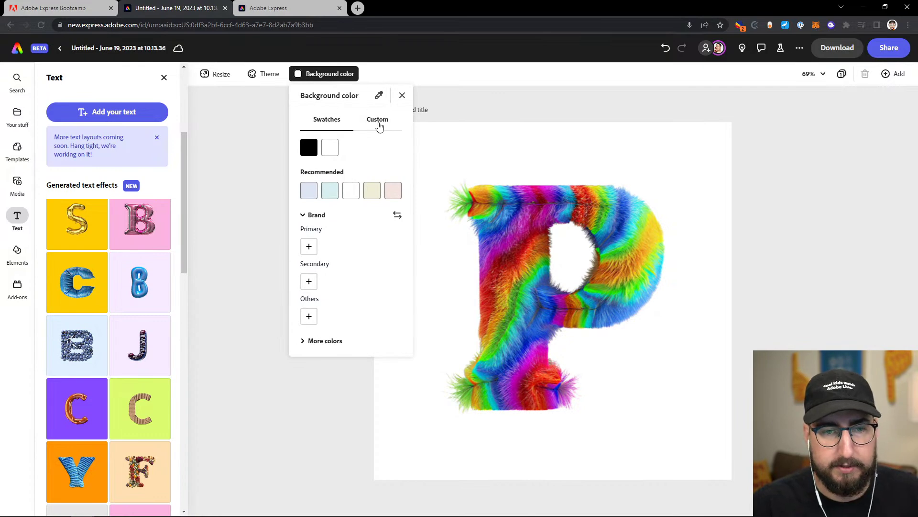
pyautogui.click(379, 96)
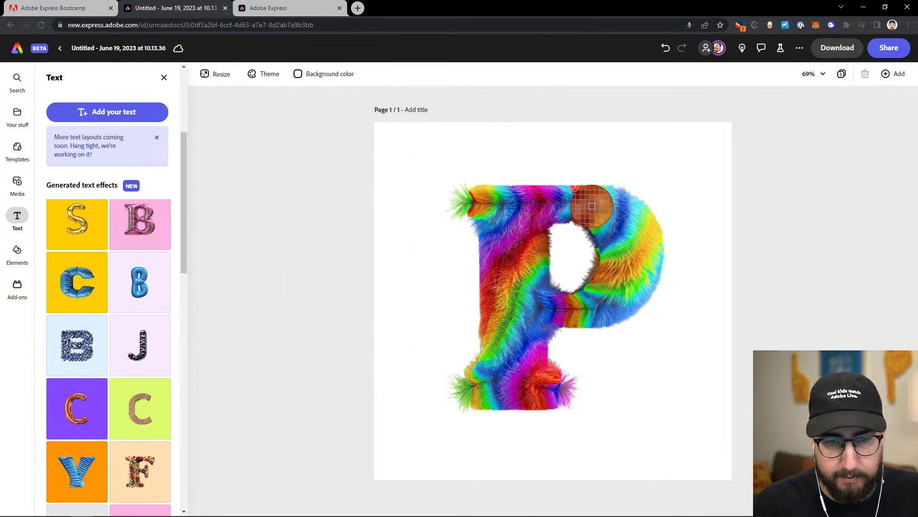
pyautogui.click(522, 242)
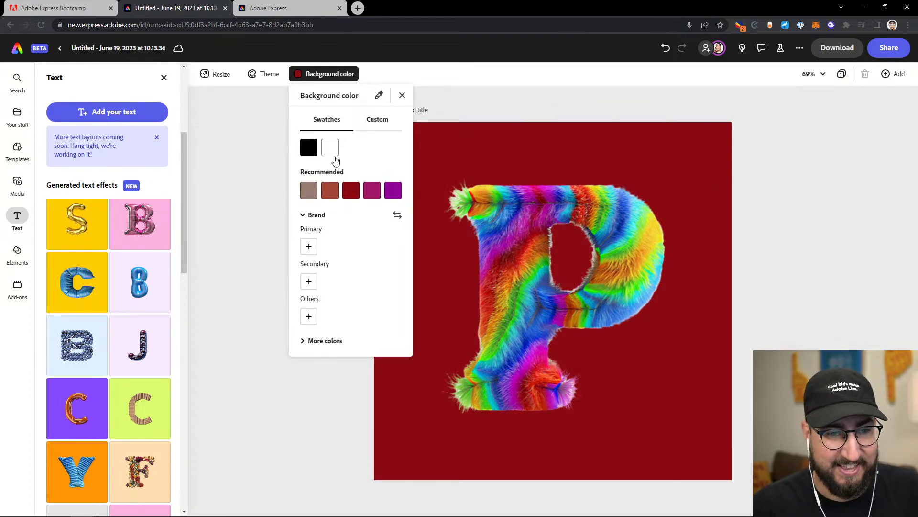
# Try a different red sampled from the letter's fur with the eyedropper as the page background.
pyautogui.click(378, 96)
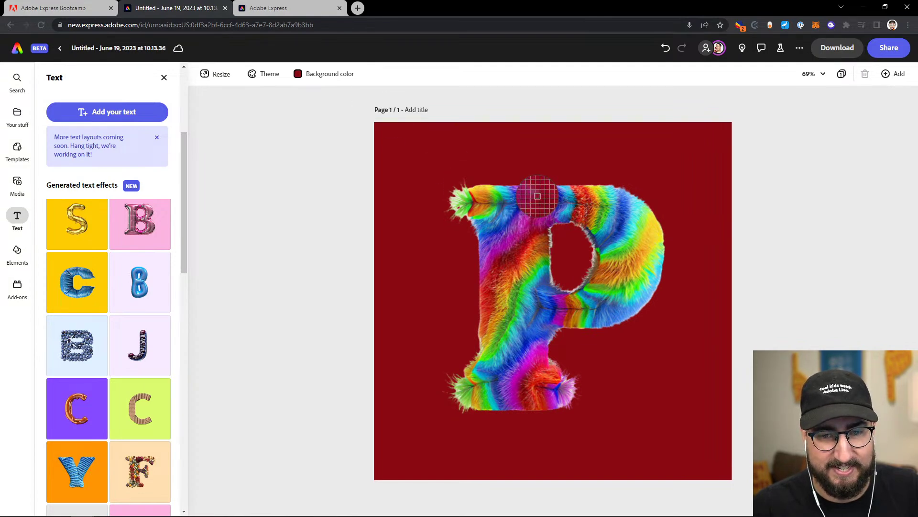
pyautogui.click(578, 210)
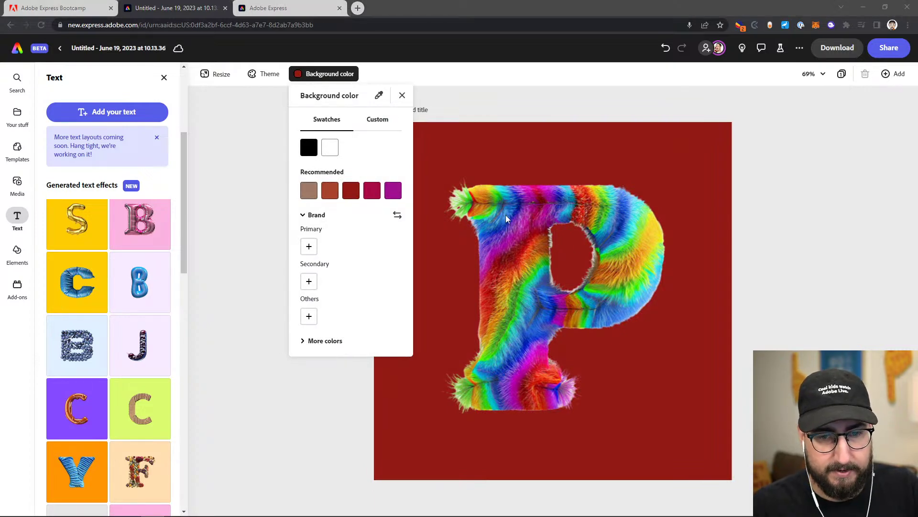
pyautogui.click(342, 192)
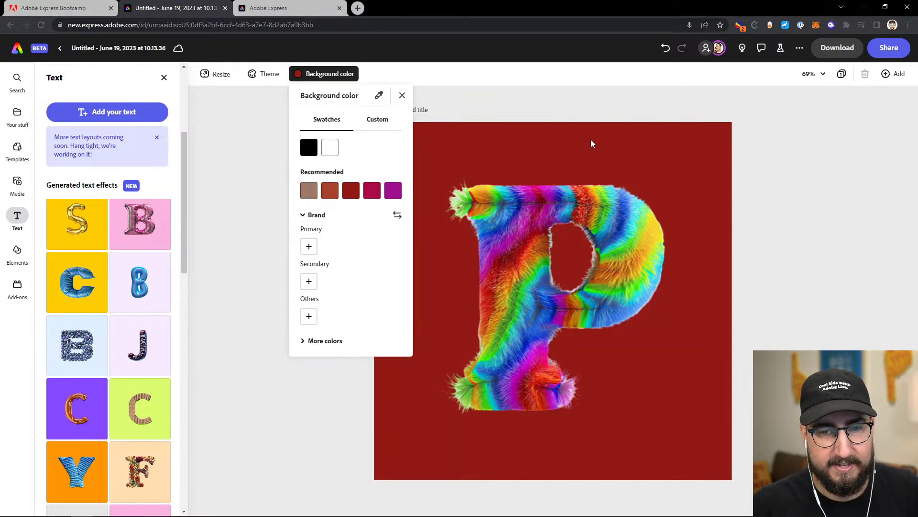
pyautogui.click(830, 164)
# Set the background color of the page with the furry P to white.
pyautogui.click(314, 81)
pyautogui.click(333, 152)
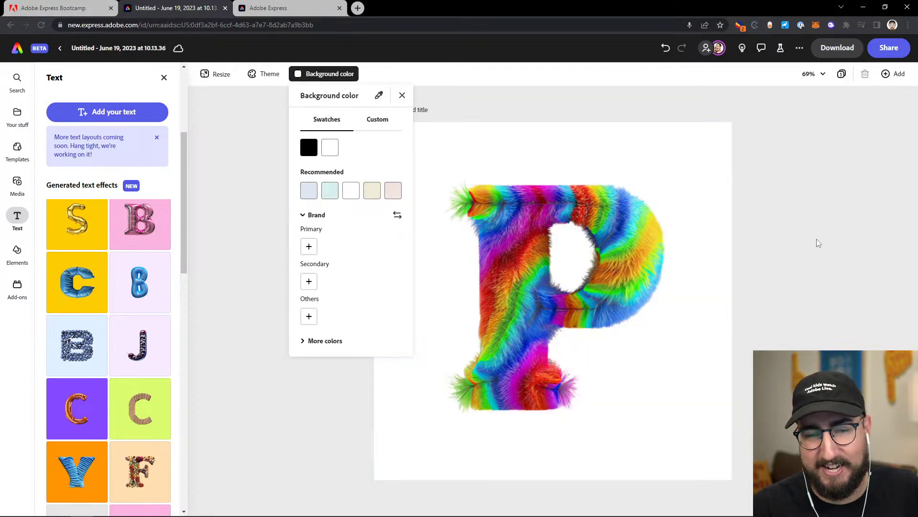
pyautogui.click(818, 243)
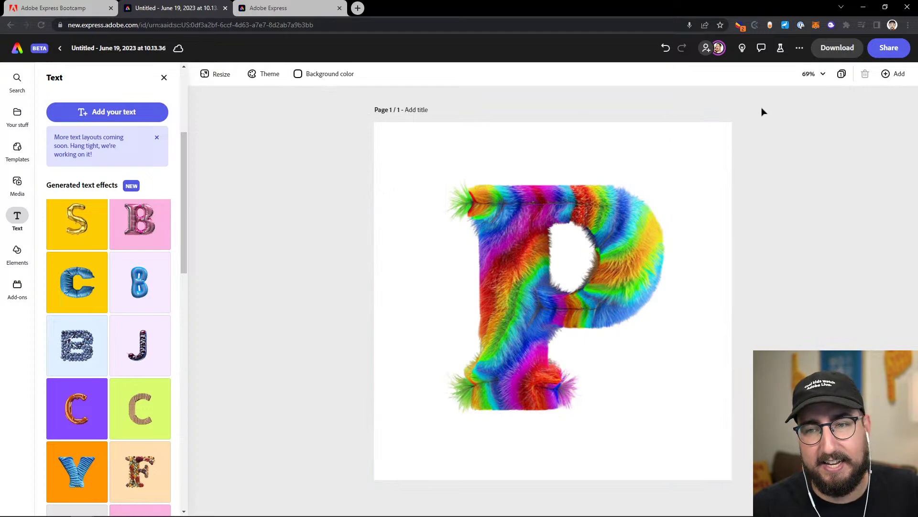
pyautogui.click(894, 74)
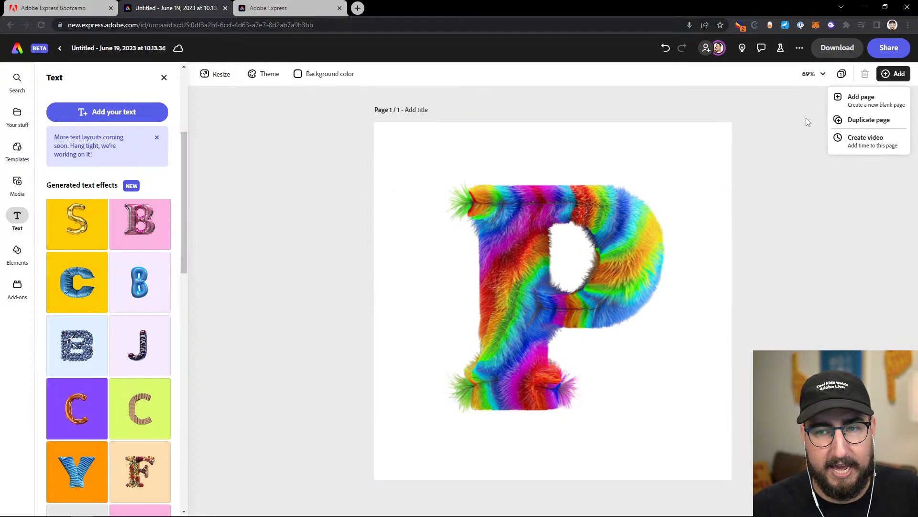
pyautogui.click(869, 99)
pyautogui.hotkey('ctrl', 'z')
# Duplicate the page with the furry P and change the letter on the copy to R.
pyautogui.click(887, 77)
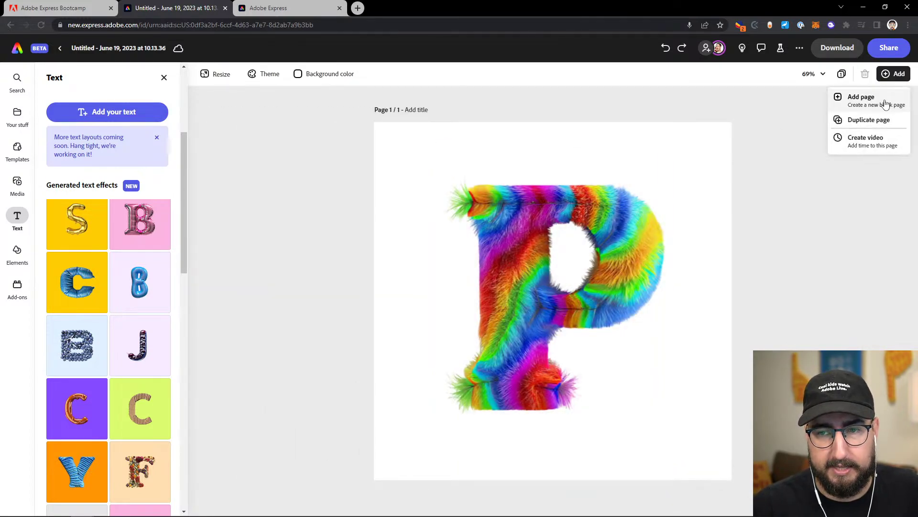
pyautogui.click(869, 120)
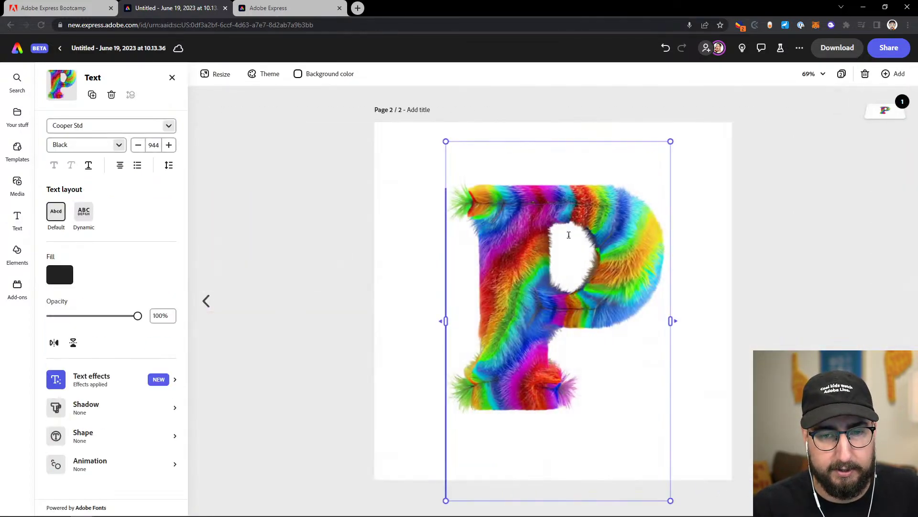
pyautogui.doubleClick(565, 236)
pyautogui.write('R')
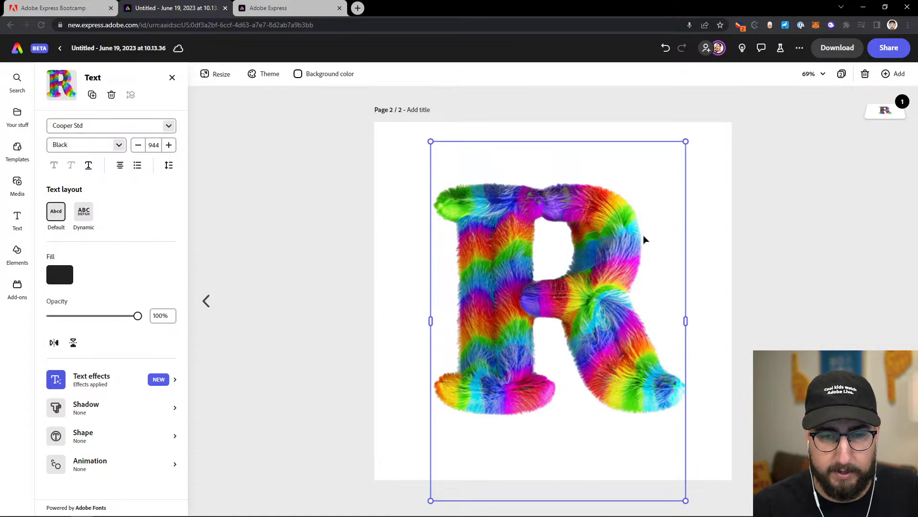
pyautogui.click(896, 74)
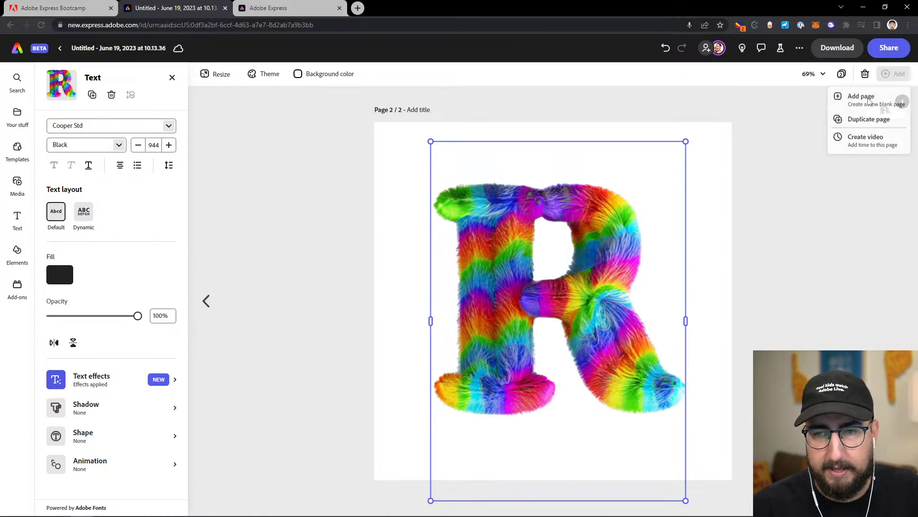
pyautogui.click(861, 98)
pyautogui.hotkey('ctrl', 'z')
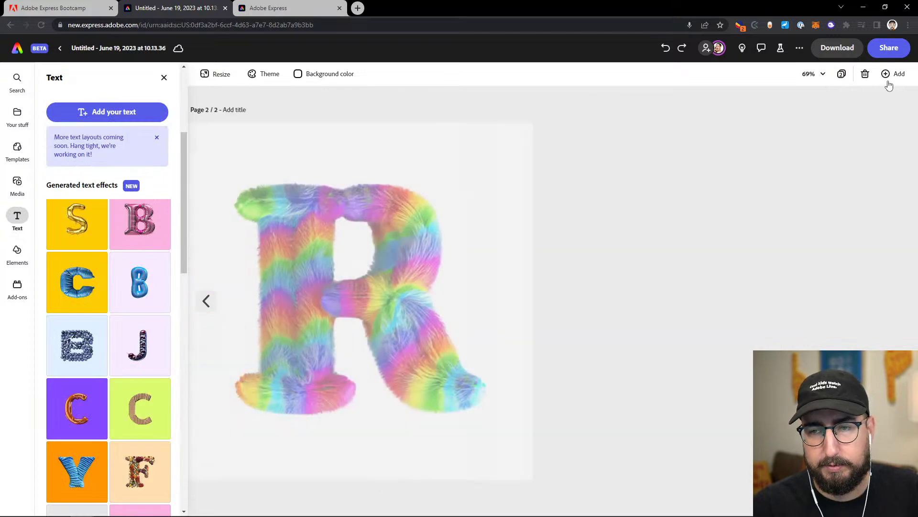
# Duplicate the page with the furry R and replace the letter on the copy with I.
pyautogui.click(895, 74)
pyautogui.click(880, 119)
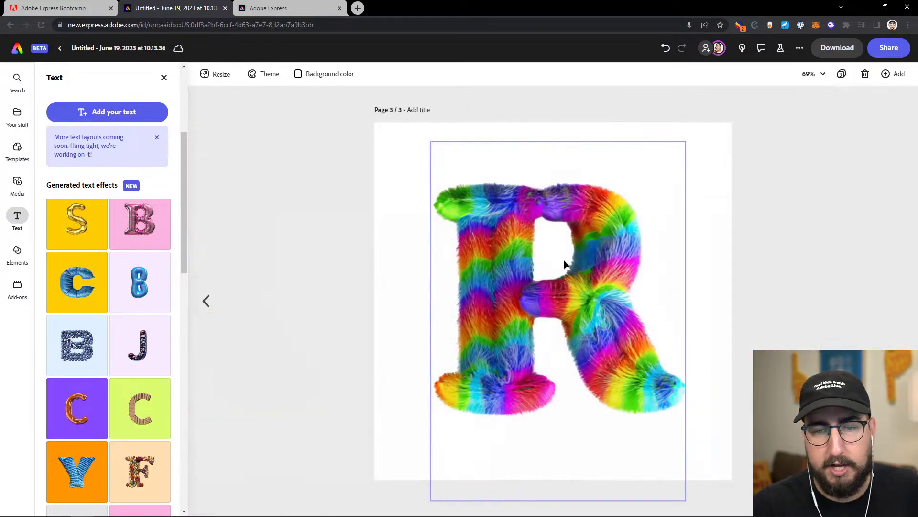
pyautogui.click(566, 263)
pyautogui.doubleClick(490, 267)
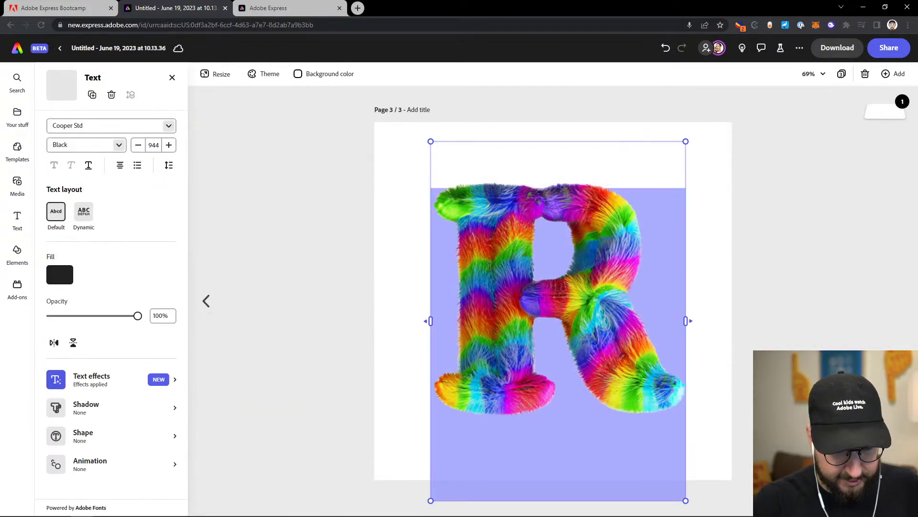
pyautogui.write('I')
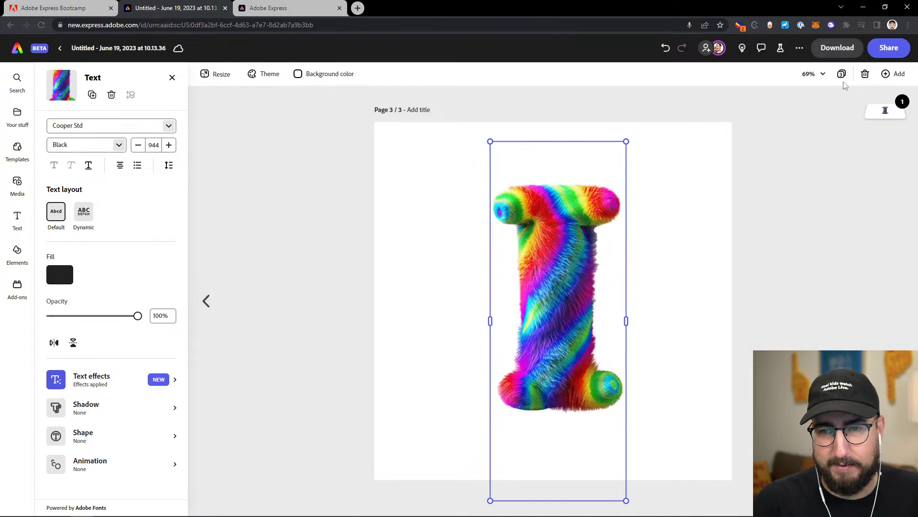
# Duplicate the page with the furry I and replace the letter on the copy with D.
pyautogui.click(894, 74)
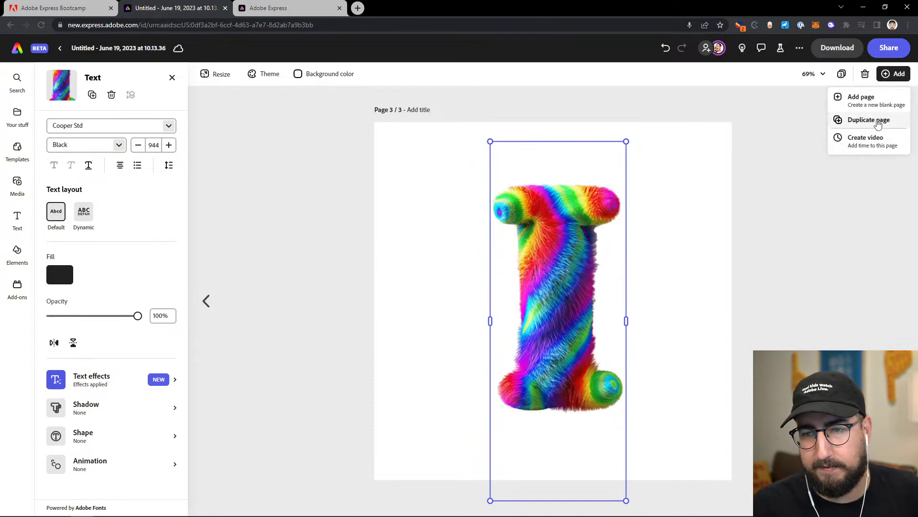
pyautogui.click(877, 120)
pyautogui.doubleClick(545, 257)
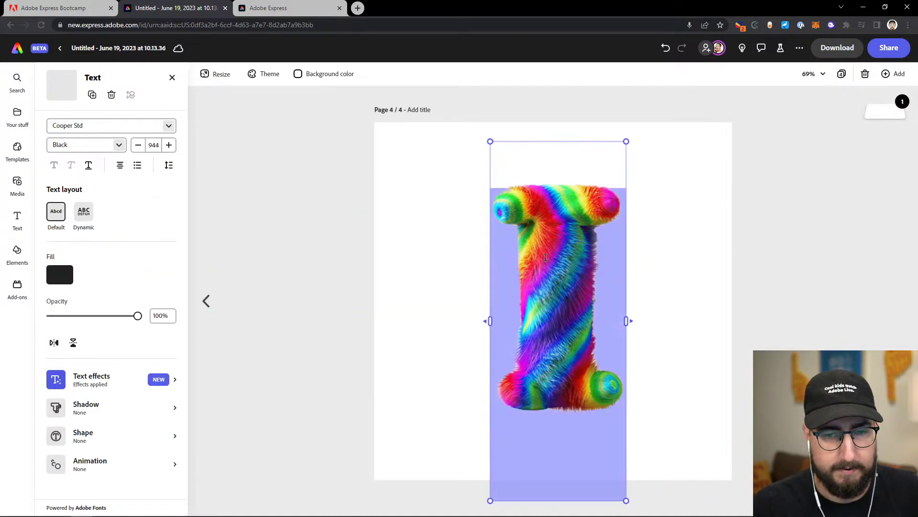
pyautogui.write('D')
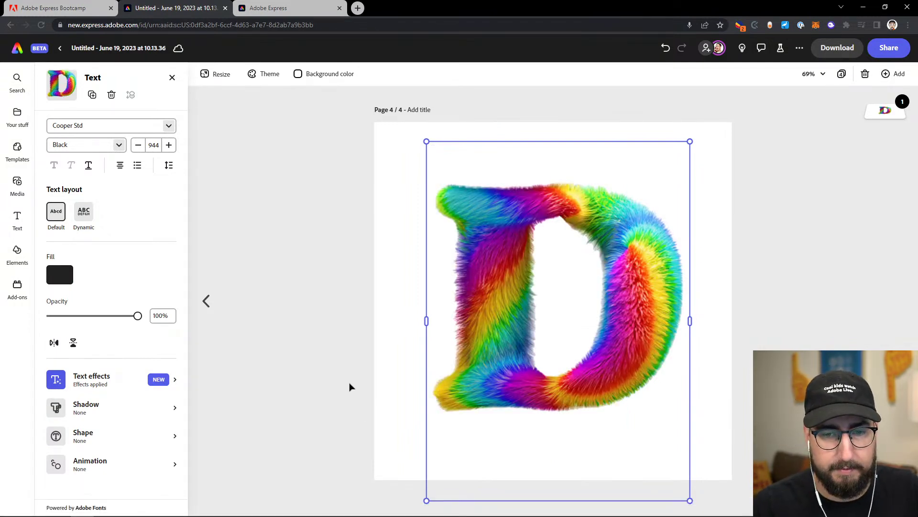
# Generate a new text effect for the letter D from the prompt "Pancakes with syrup".
pyautogui.click(91, 380)
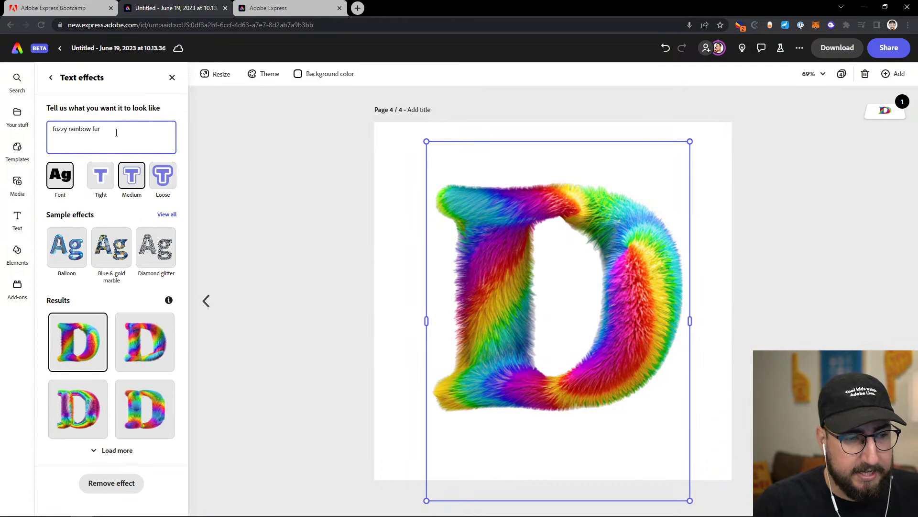
pyautogui.moveTo(91, 129); pyautogui.dragTo(47, 131)
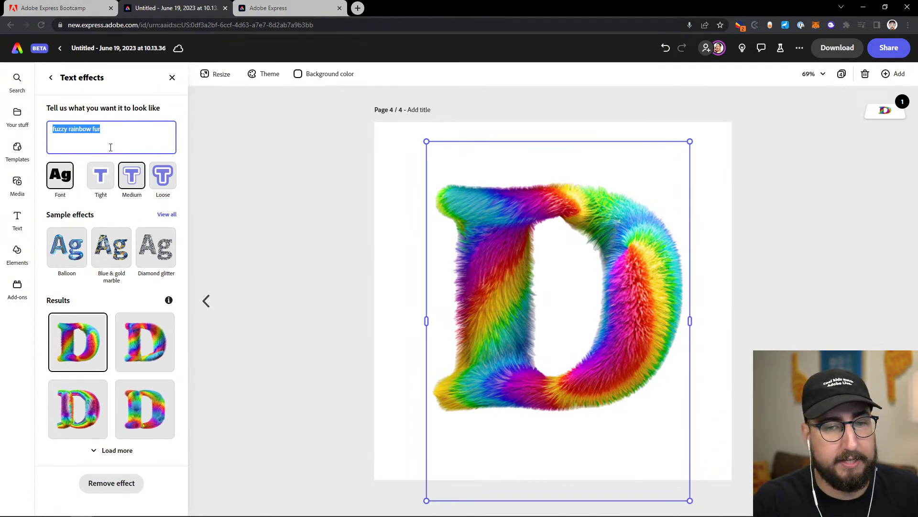
pyautogui.write('Pancakes with syru')
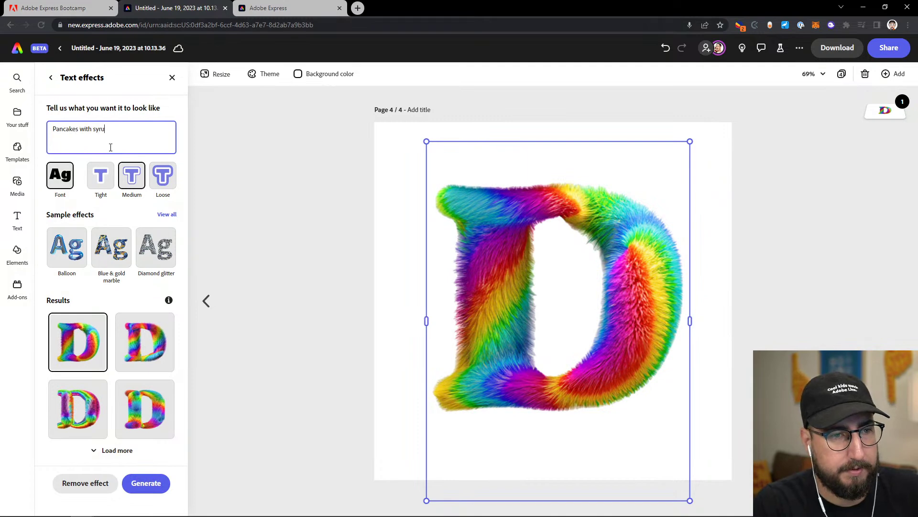
pyautogui.write('p')
pyautogui.press('Return')
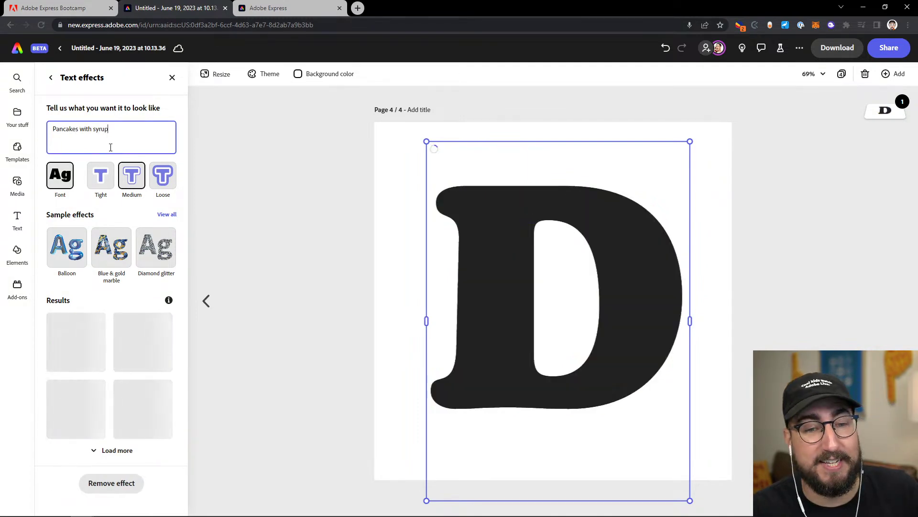
pyautogui.click(390, 186)
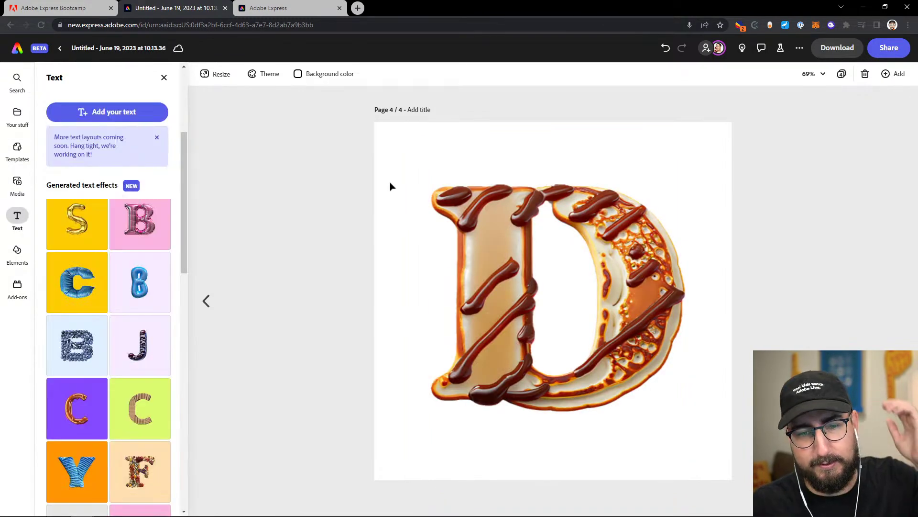
# Set the background of the page with the pancake D to a custom light pink.
pyautogui.click(329, 76)
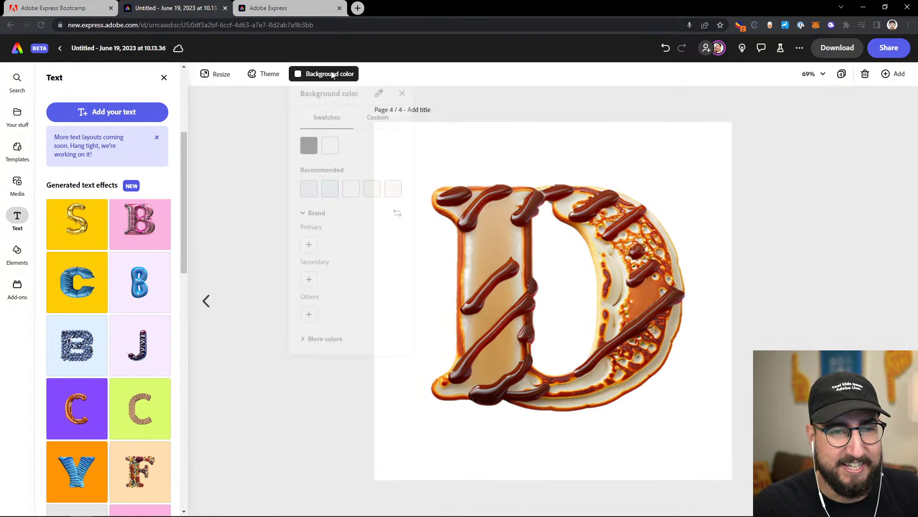
pyautogui.click(377, 120)
pyautogui.click(335, 166)
pyautogui.click(368, 168)
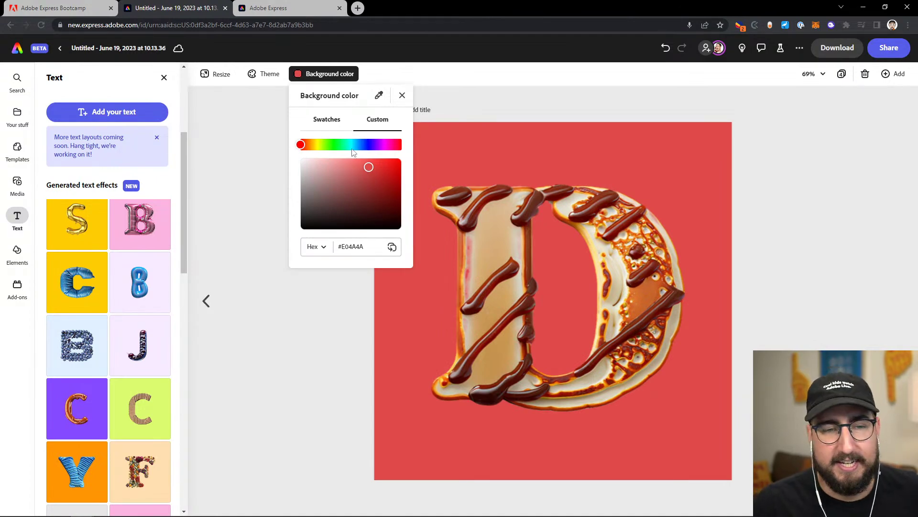
pyautogui.click(323, 161)
pyautogui.click(564, 100)
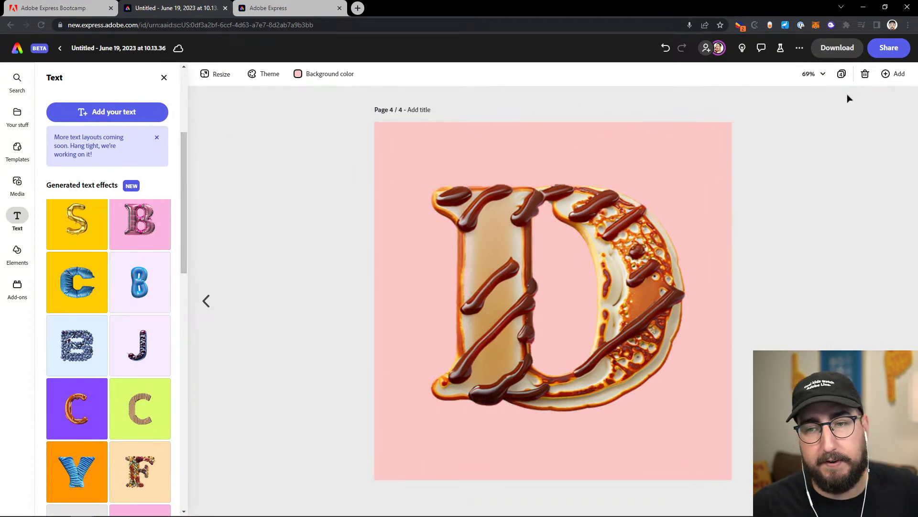
# Duplicate the page with the pancake D and delete the letter from the copy.
pyautogui.click(895, 76)
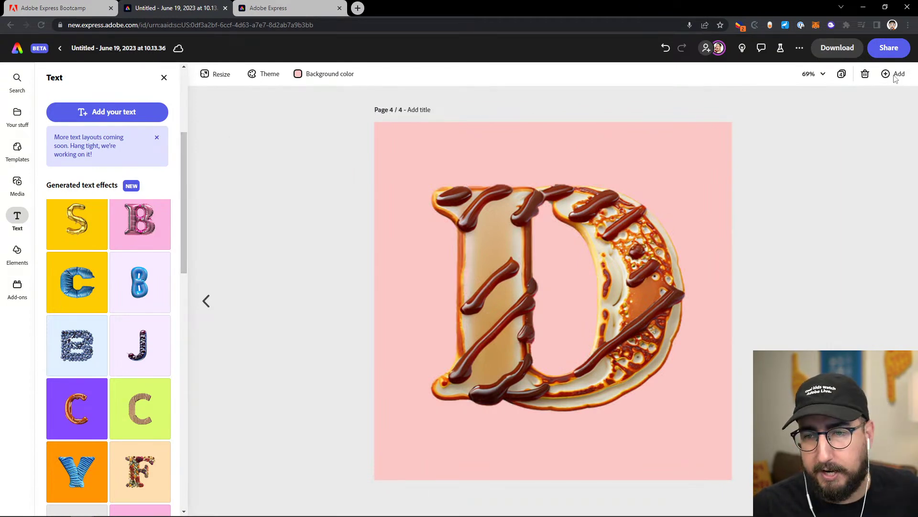
pyautogui.click(882, 115)
pyautogui.click(468, 191)
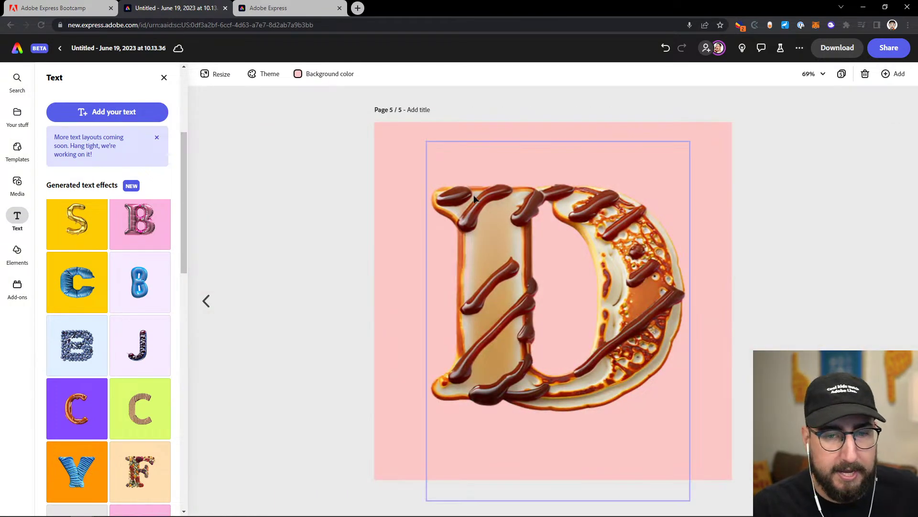
pyautogui.press('Delete')
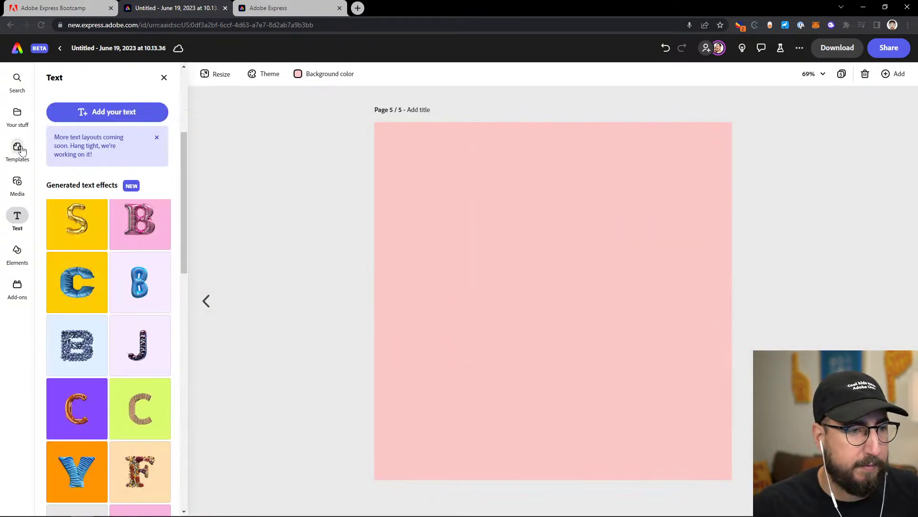
# Generate a text-to-image picture on the empty pink page from the prompt "furry rainbow over a felt stitched landscape" with content type Art.
pyautogui.click(18, 184)
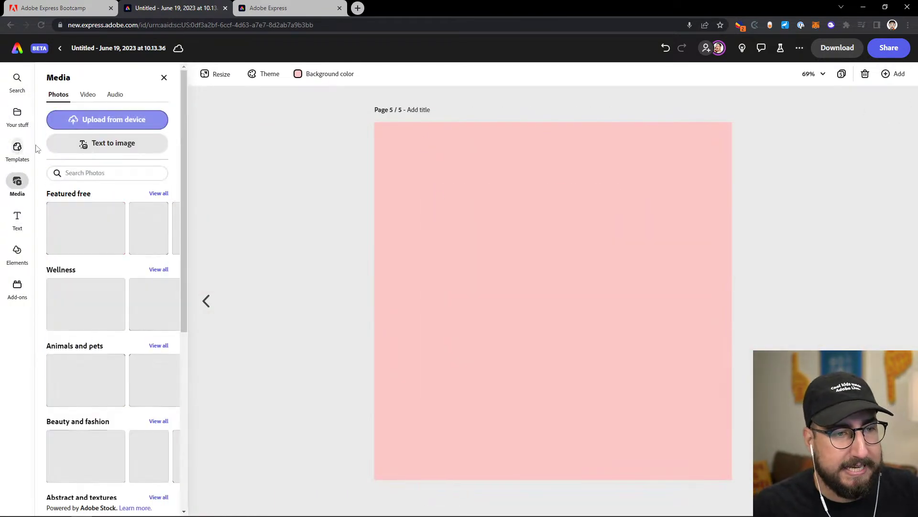
pyautogui.click(110, 143)
pyautogui.click(76, 183)
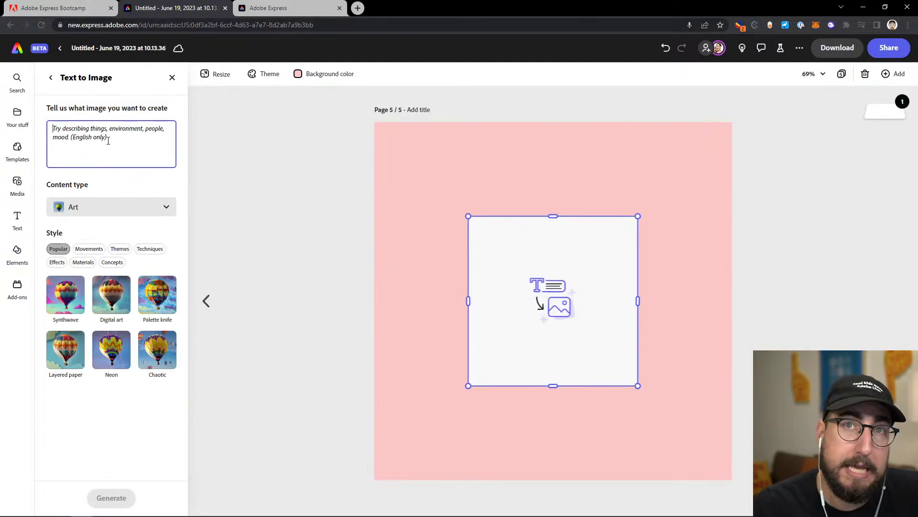
pyautogui.write('rain')
pyautogui.press('BackSpace')
pyautogui.write('fu')
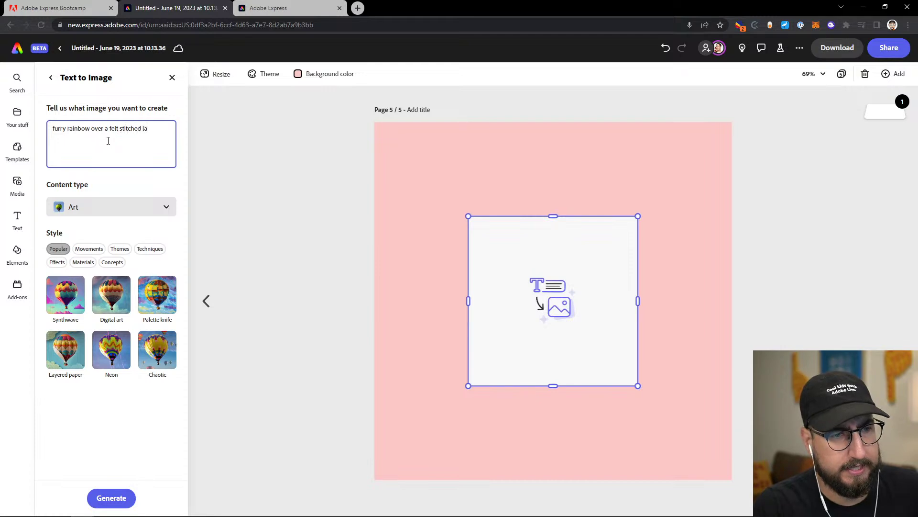
pyautogui.write('pe')
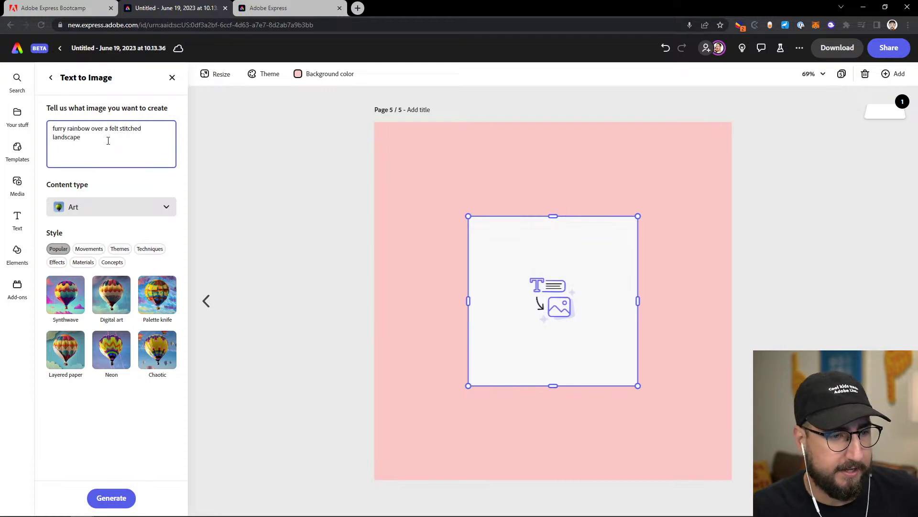
pyautogui.click(118, 499)
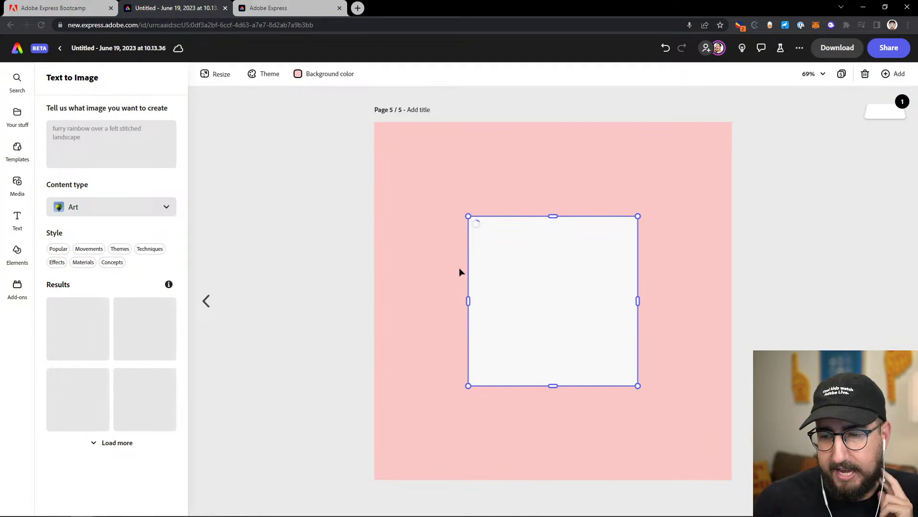
# Enlarge the generated rainbow landscape from two opposite corners so it covers the whole page.
pyautogui.moveTo(468, 216); pyautogui.dragTo(361, 121)
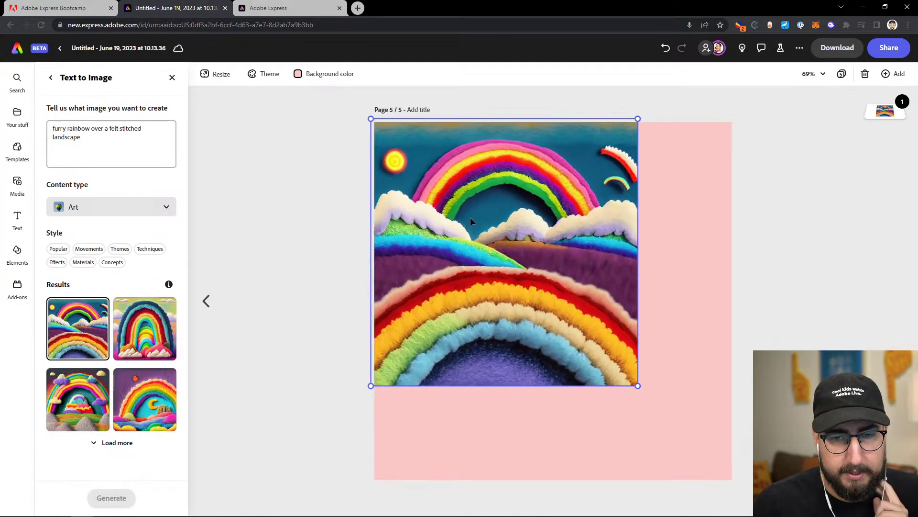
pyautogui.moveTo(640, 386); pyautogui.dragTo(747, 472)
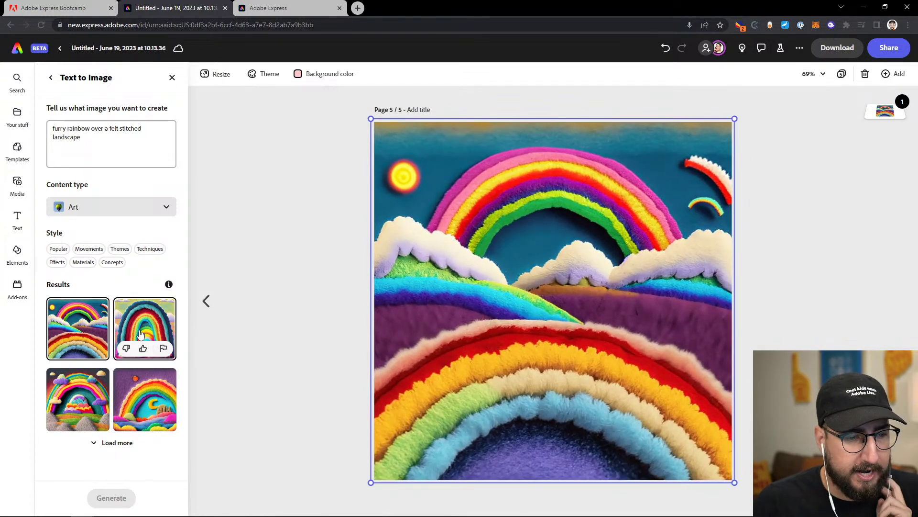
# Try the other Art variations of the rainbow landscape, settling on the one with felt clouds and grey rocks.
pyautogui.click(81, 390)
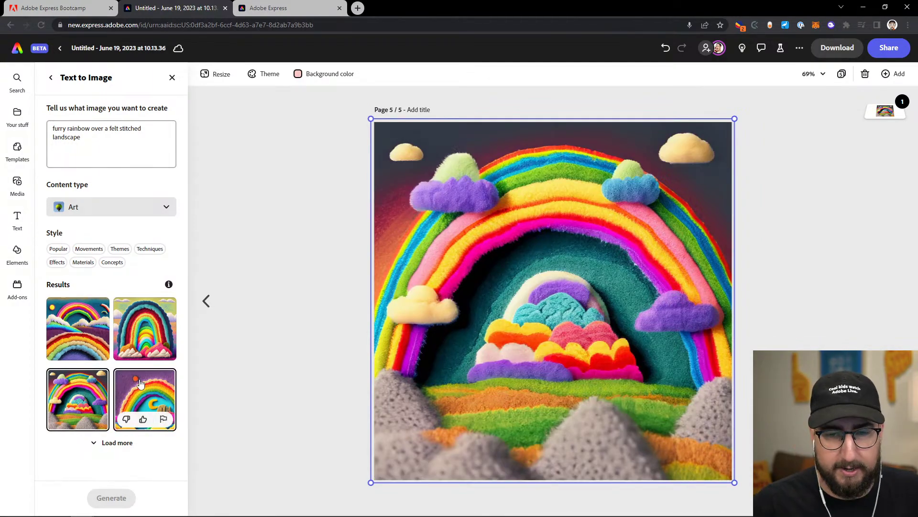
pyautogui.click(140, 385)
pyautogui.click(87, 392)
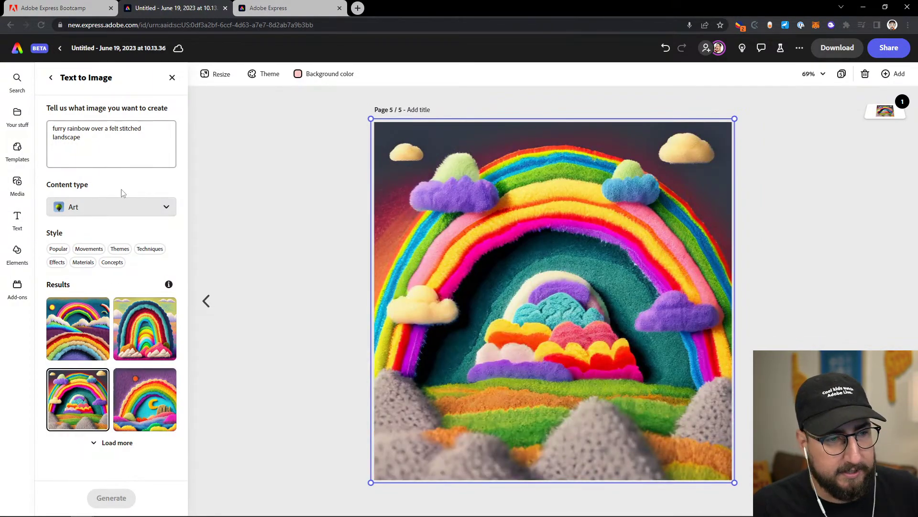
# Regenerate the rainbow landscape with content type Photo and use the variant with a dark blue outer arch over pastel clouds.
pyautogui.click(118, 213)
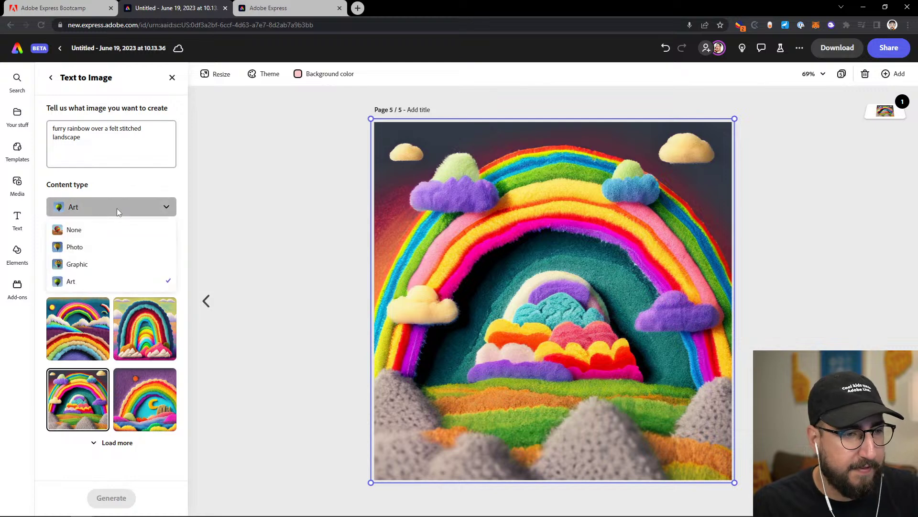
pyautogui.click(87, 251)
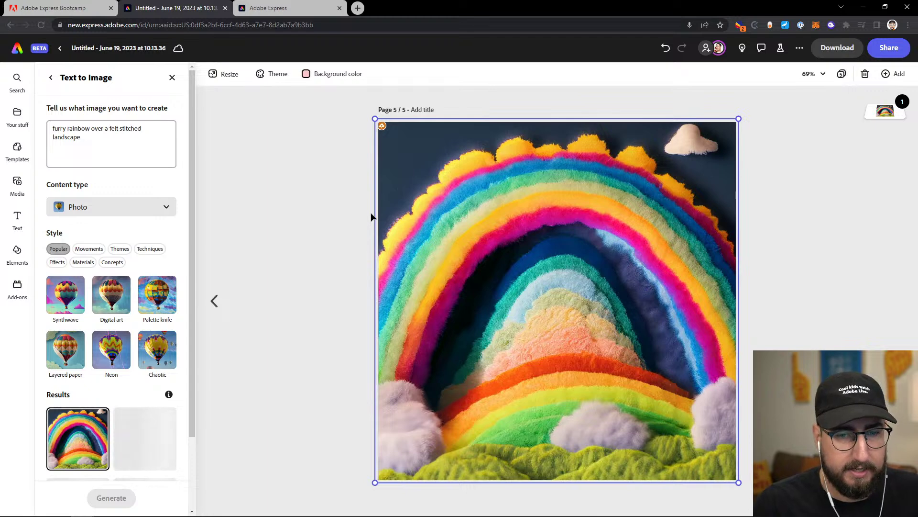
pyautogui.scroll(-2, 156, 380)
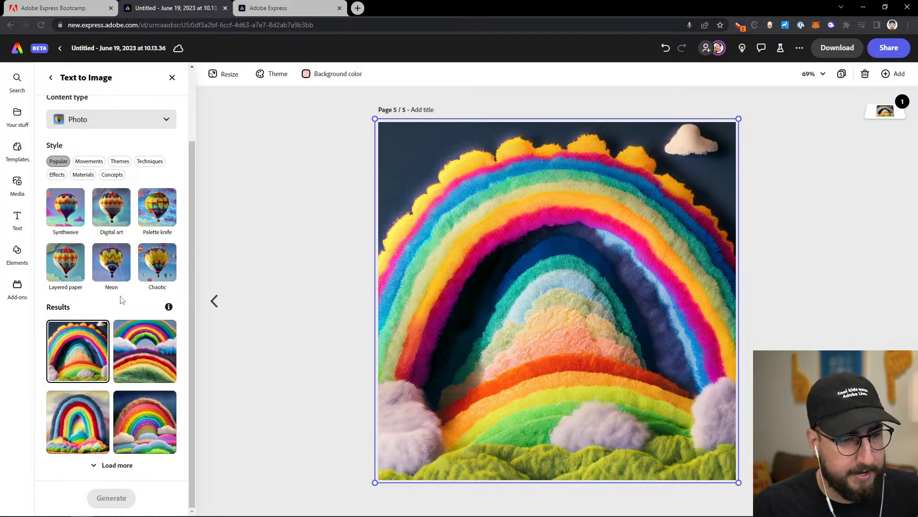
pyautogui.click(91, 415)
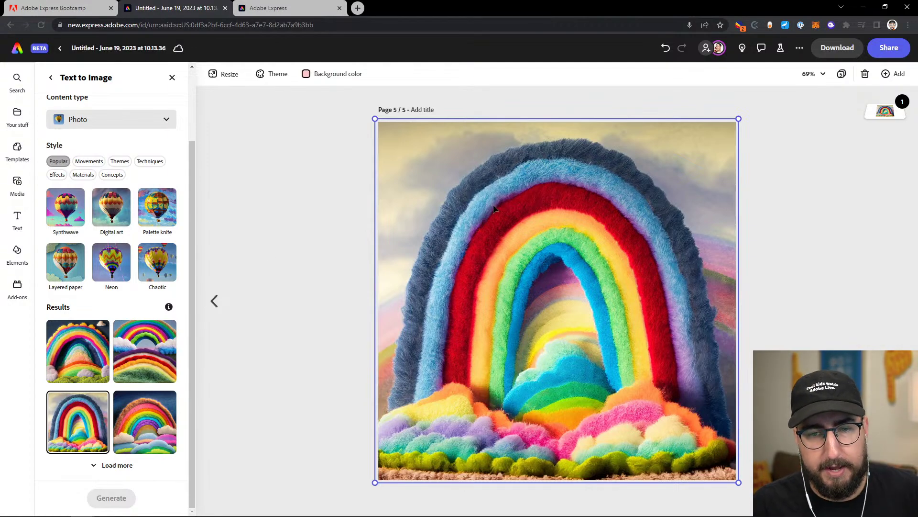
# Examine the fur texture of the generated rainbow picture up close and as a whole.
pyautogui.hotkey('ctrl', '=')
pyautogui.hotkey('ctrl', '=')
pyautogui.hotkey('ctrl', '=')
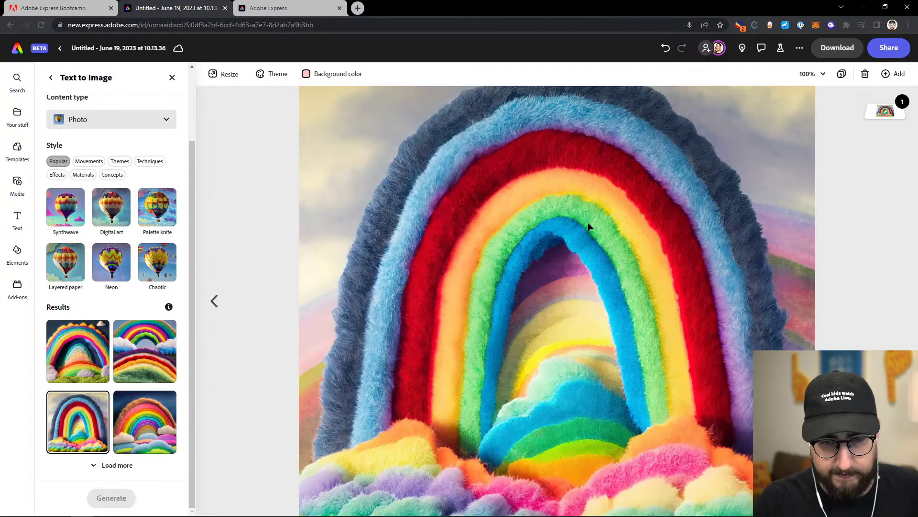
pyautogui.moveTo(605, 256); pyautogui.dragTo(582, 201)
pyautogui.hotkey('ctrl', '-')
pyautogui.hotkey('ctrl', '-')
pyautogui.hotkey('ctrl', '-')
pyautogui.hotkey('ctrl', '-')
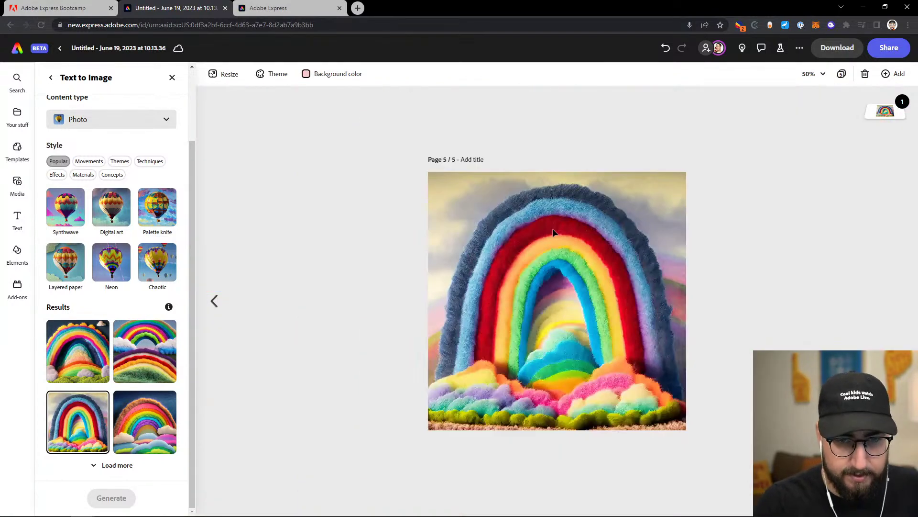
pyautogui.click(553, 233)
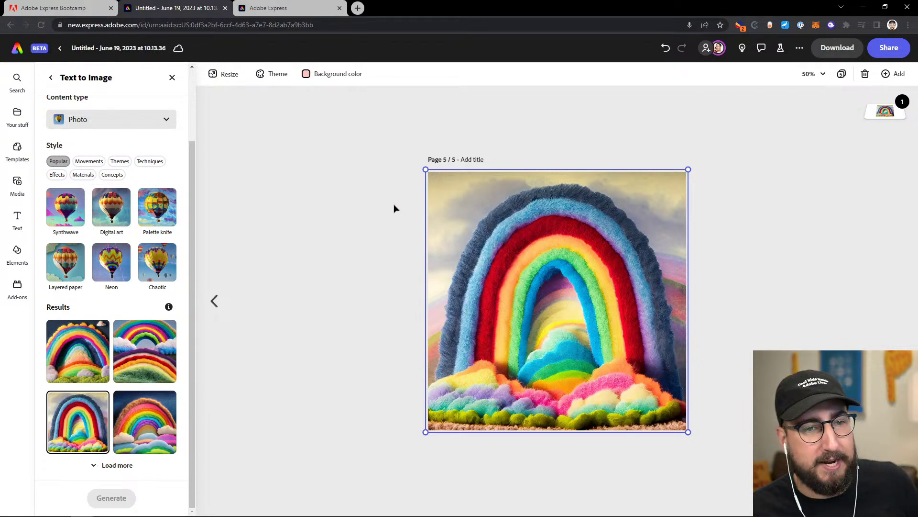
# Review the upcoming live sessions on the Adobe Express Bootcamp page and look at the other open Adobe Express pages.
pyautogui.click(283, 6)
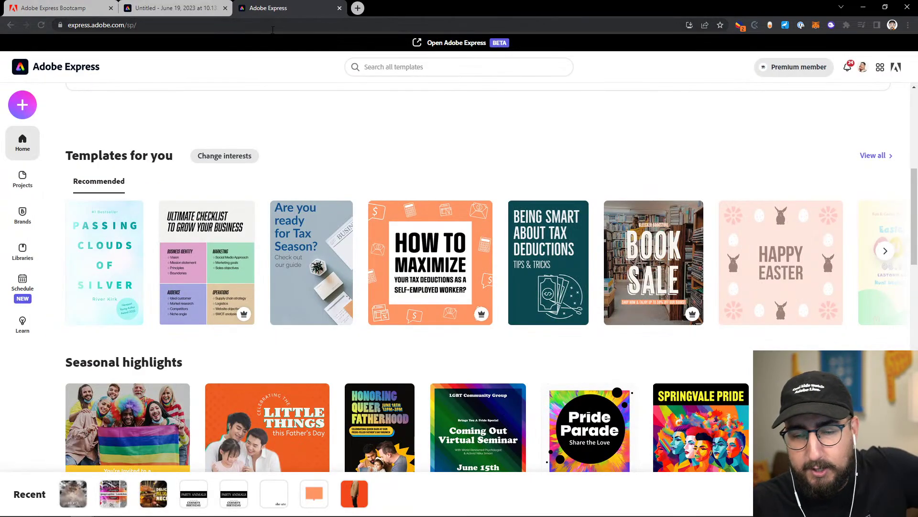
pyautogui.click(81, 9)
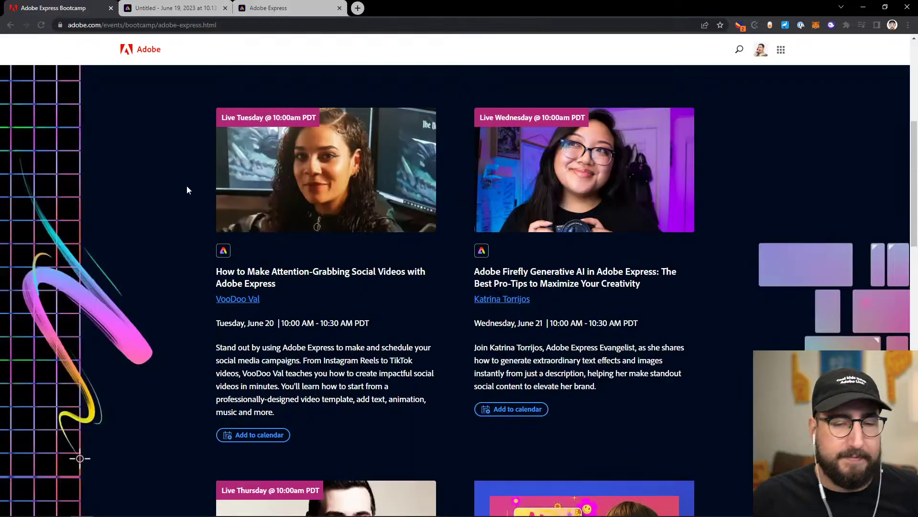
pyautogui.scroll(-7, 378, 250)
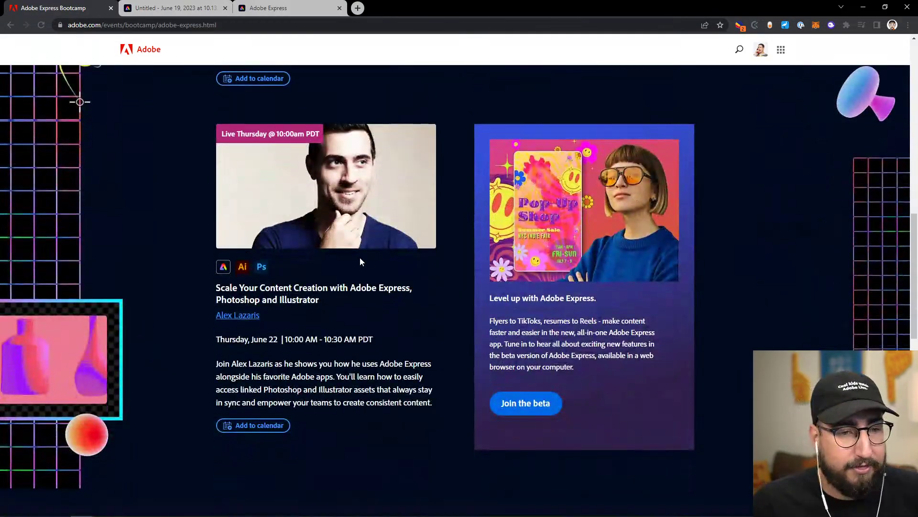
pyautogui.moveTo(814, 516)
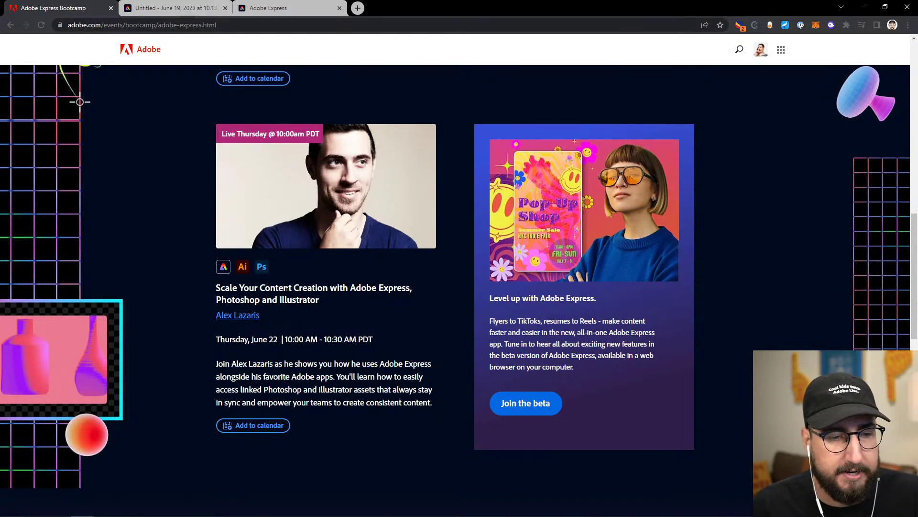
pyautogui.click(183, 9)
pyautogui.click(268, 10)
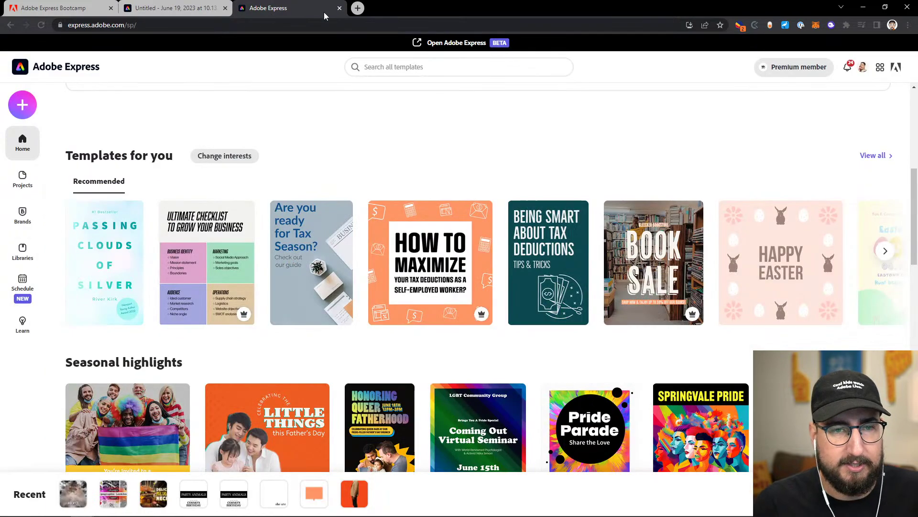
# Open the Adobe Express beta home page at new.express.adobe.com in a new browser tab.
pyautogui.click(357, 8)
pyautogui.write('new')
pyautogui.press('Return')
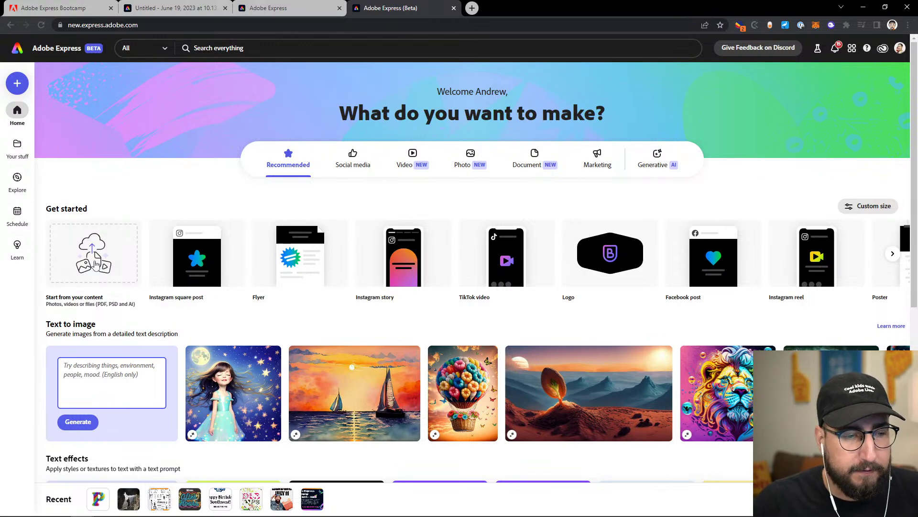
# Switch to Photoshop and save the open thumbnail document AdobeLiveThumbnails_DEMO.psd.
pyautogui.moveTo(313, 515)
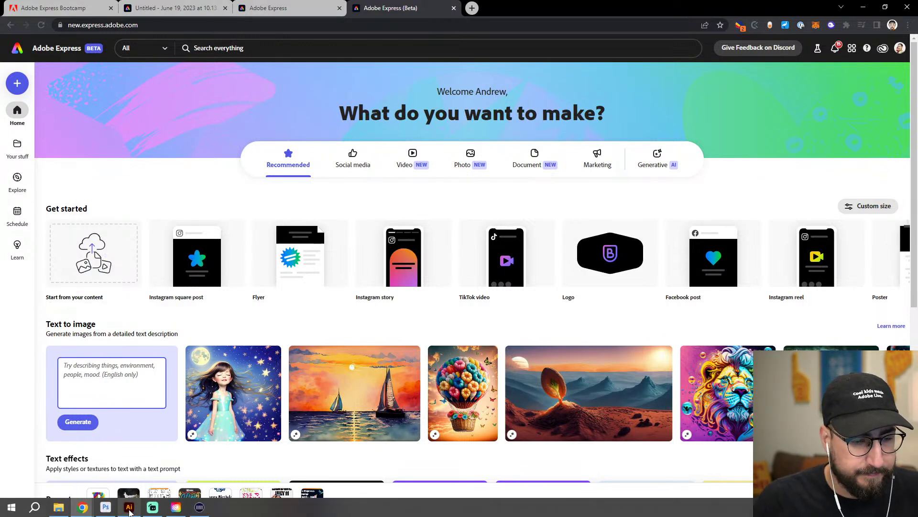
pyautogui.click(106, 507)
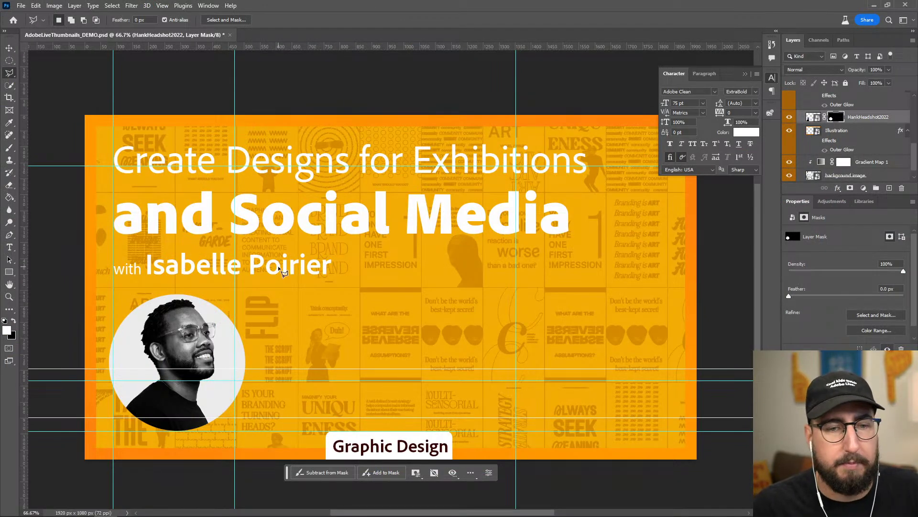
pyautogui.hotkey('ctrl', 'shift', 's')
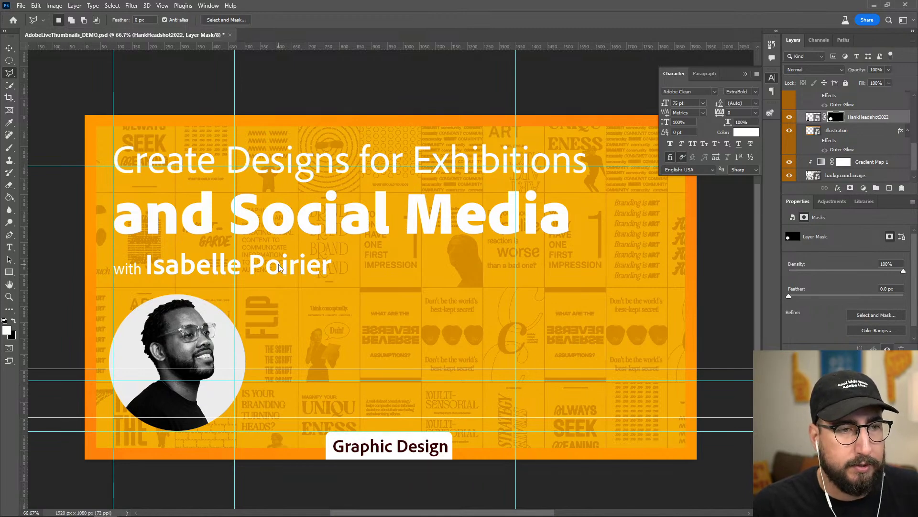
pyautogui.press('Return')
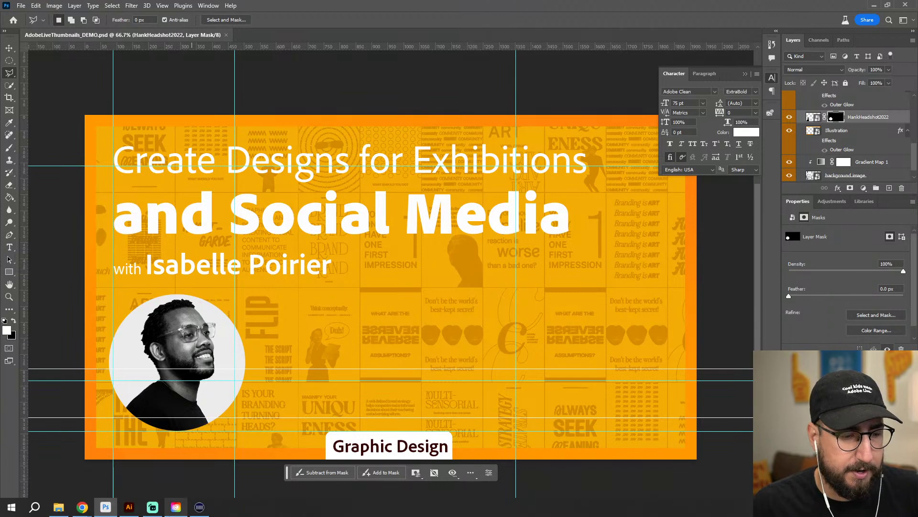
# Return to the Adobe Express beta, start from own content with AdobeLiveThumbnails_DEMO.psd and open it in the editor.
pyautogui.moveTo(87, 511)
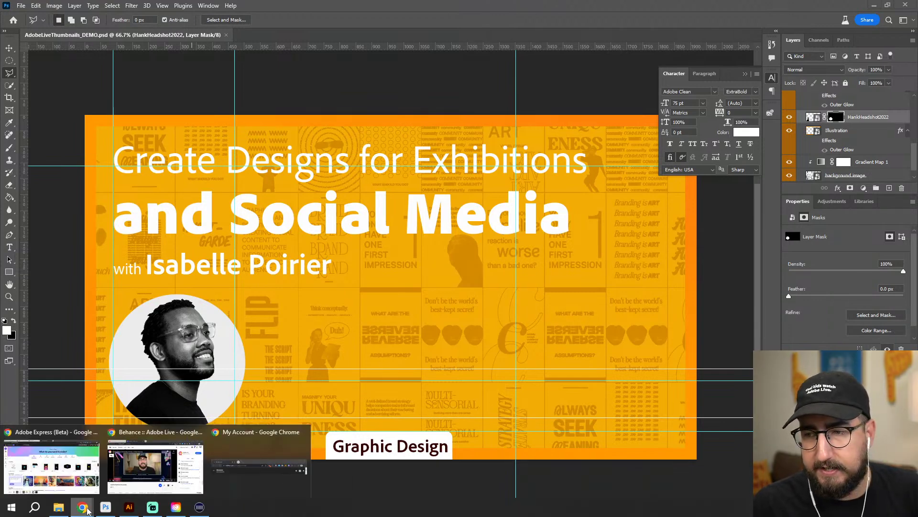
pyautogui.click(72, 475)
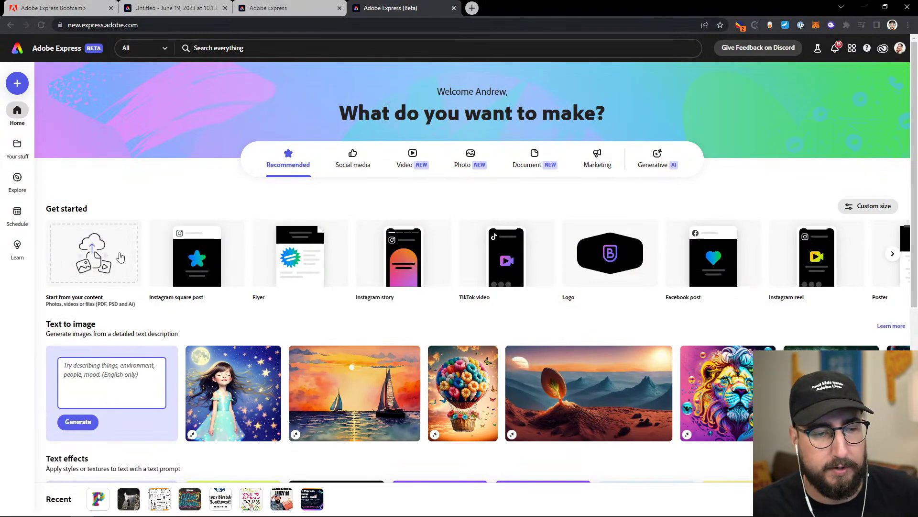
pyautogui.click(114, 258)
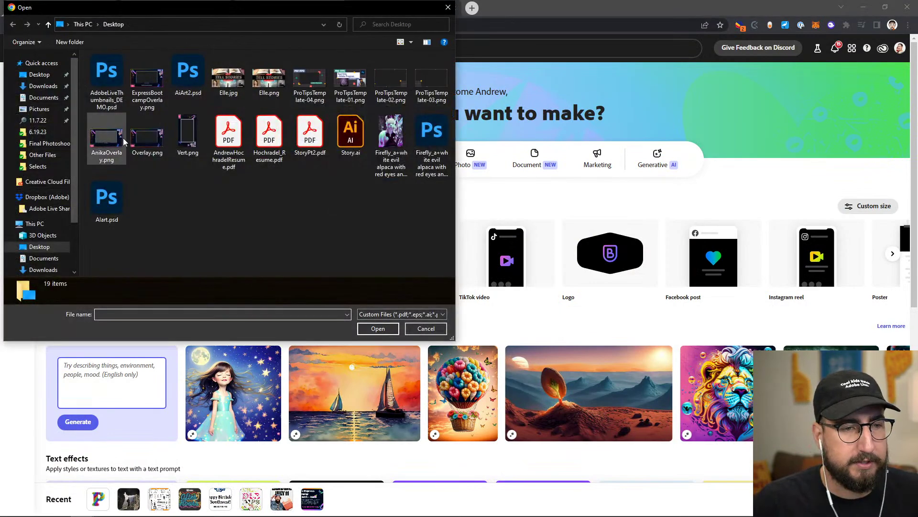
pyautogui.click(108, 92)
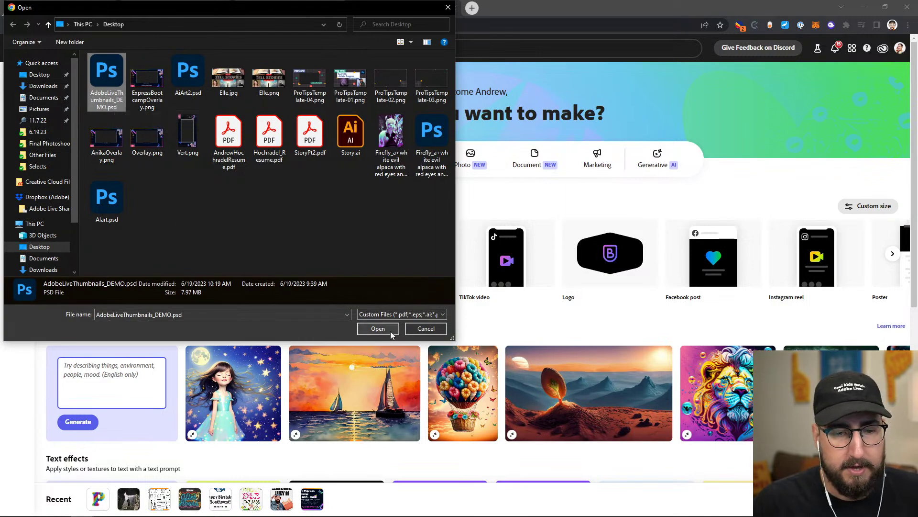
pyautogui.click(378, 328)
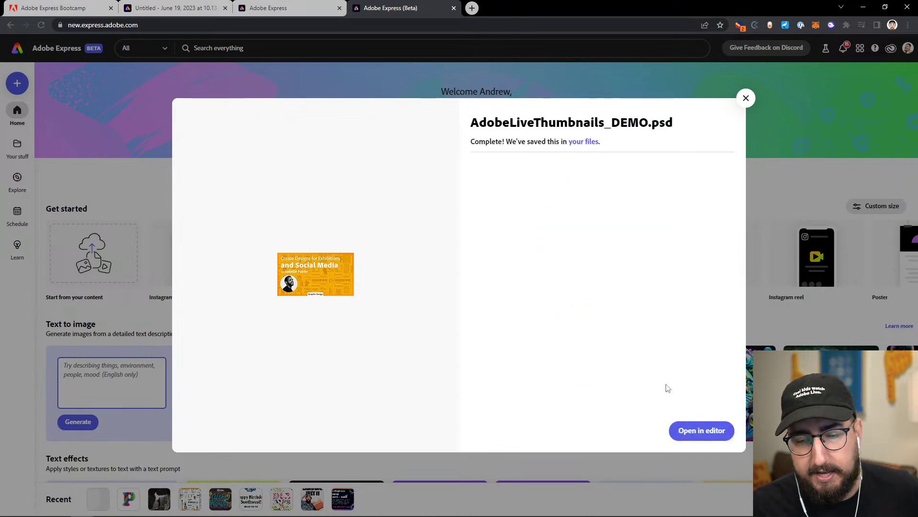
pyautogui.click(691, 429)
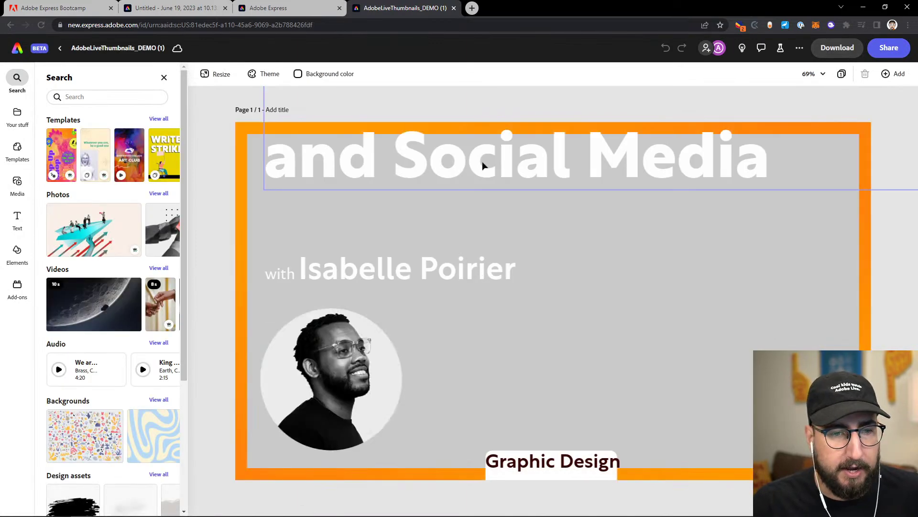
# Examine the imported thumbnail's heading text, orange frame, layer stack and the adjustments offered for the upper collage image.
pyautogui.click(482, 165)
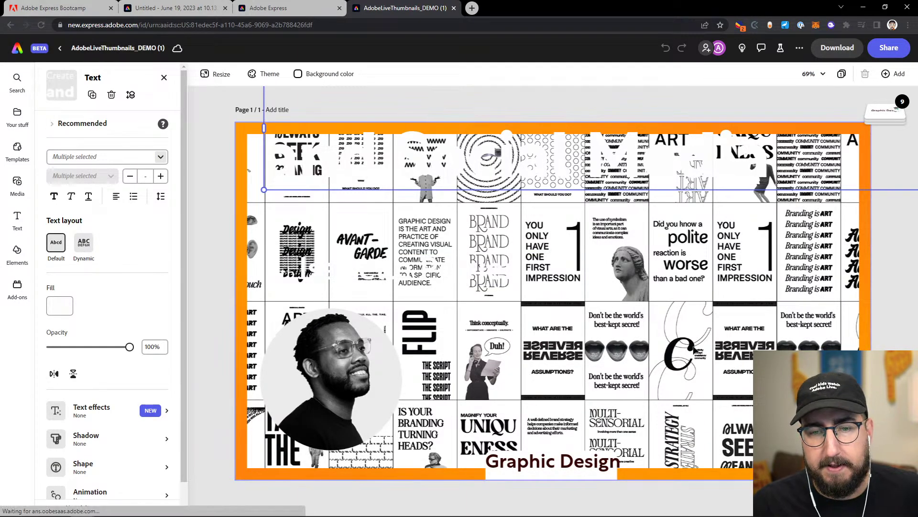
pyautogui.click(647, 304)
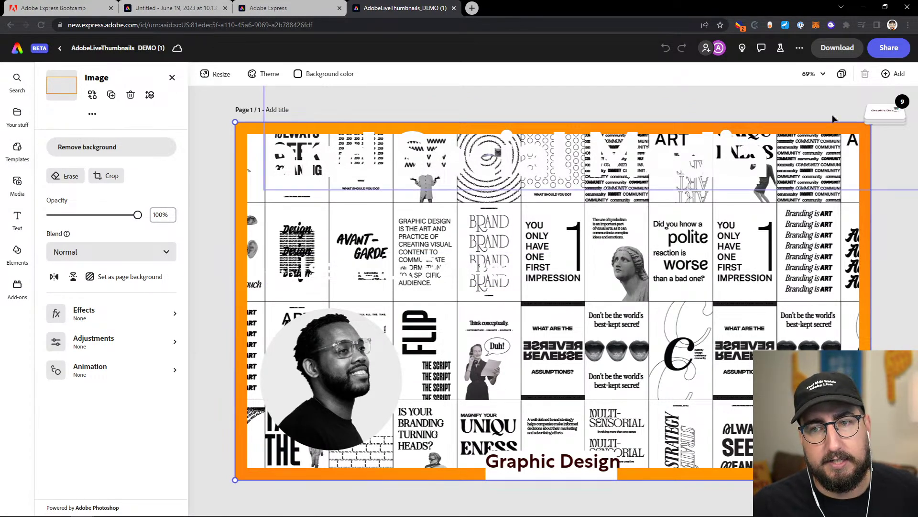
pyautogui.click(875, 117)
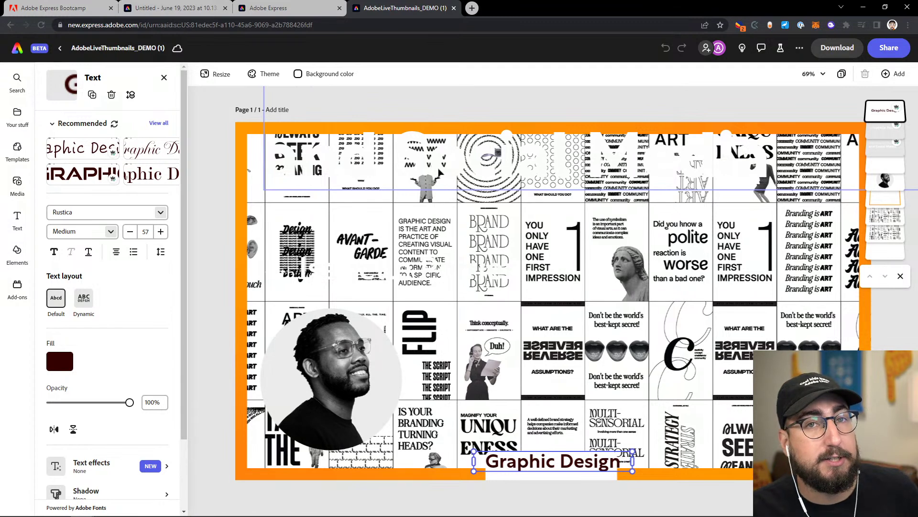
pyautogui.click(886, 216)
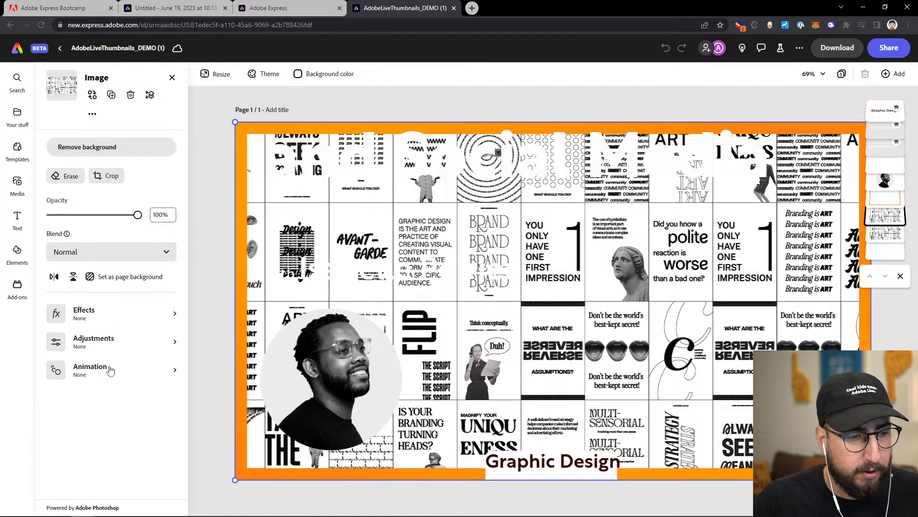
pyautogui.click(96, 340)
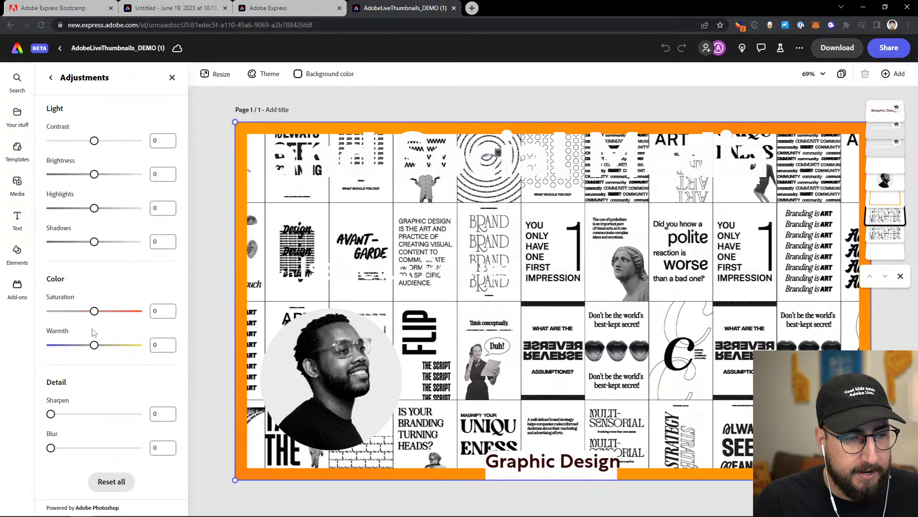
pyautogui.click(172, 77)
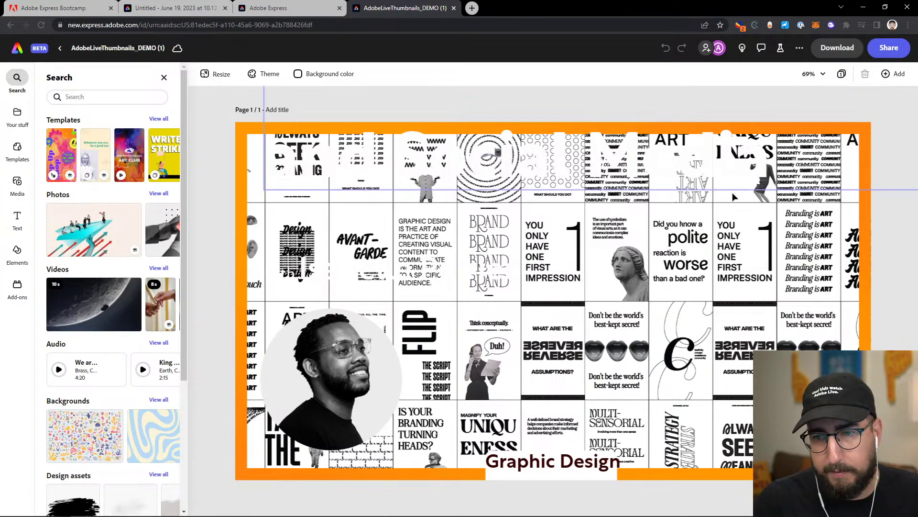
# Apply the green and blue Duotone effect to the upper collage image in the layer stack.
pyautogui.click(772, 168)
pyautogui.click(901, 101)
pyautogui.click(886, 217)
pyautogui.click(92, 310)
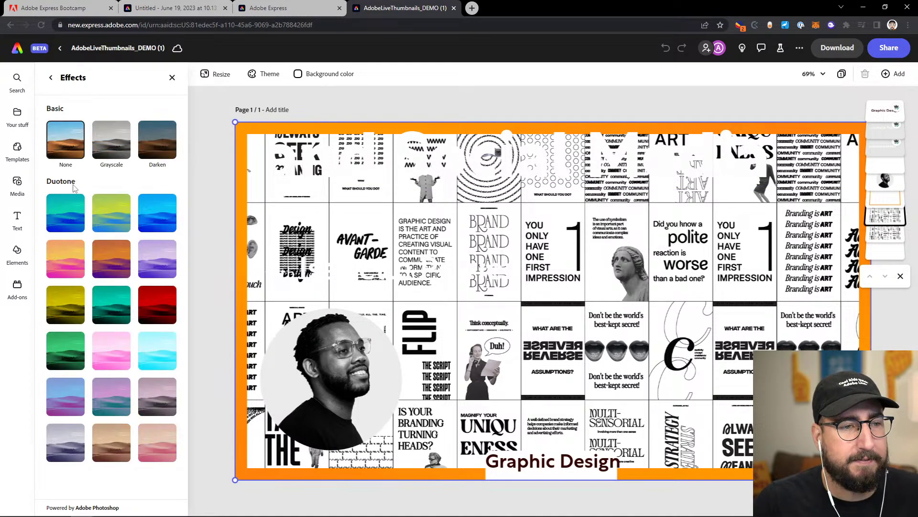
pyautogui.click(66, 214)
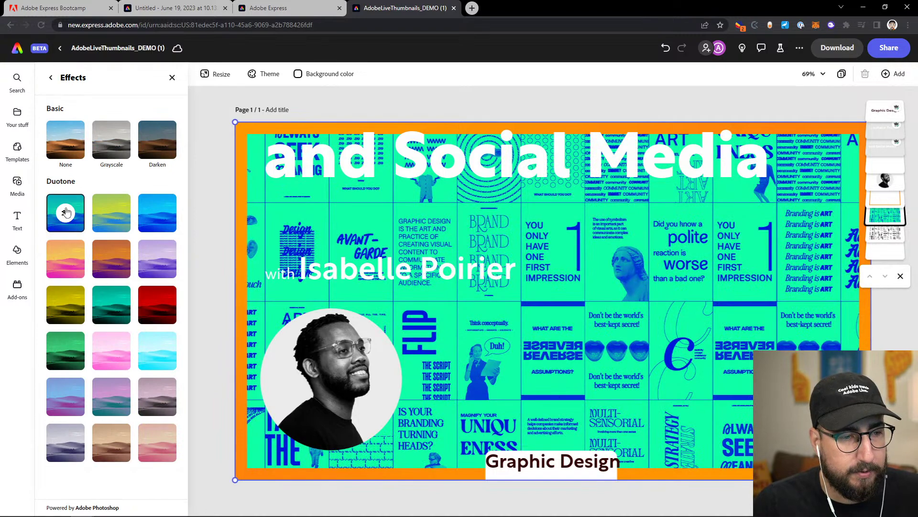
# Recolor the collage's Duotone shadows and highlights with oranges sampled from the thumbnail's frame.
pyautogui.click(66, 214)
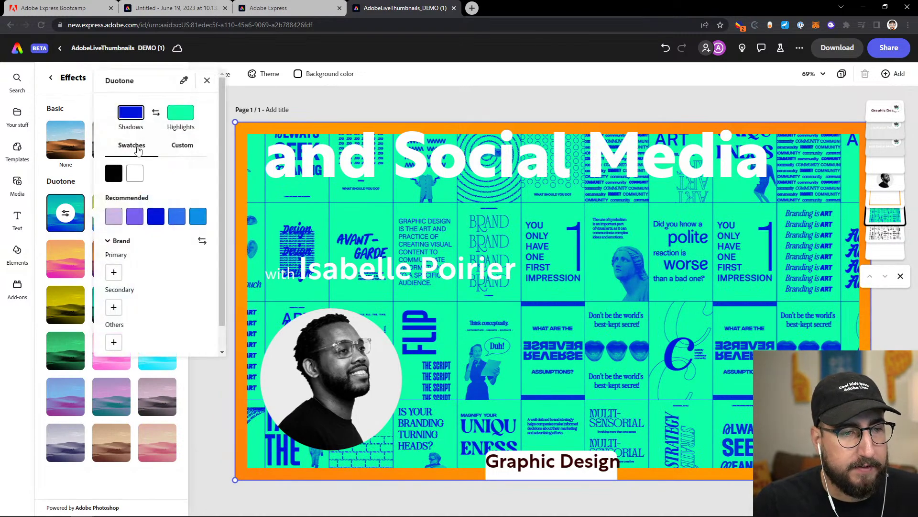
pyautogui.click(184, 79)
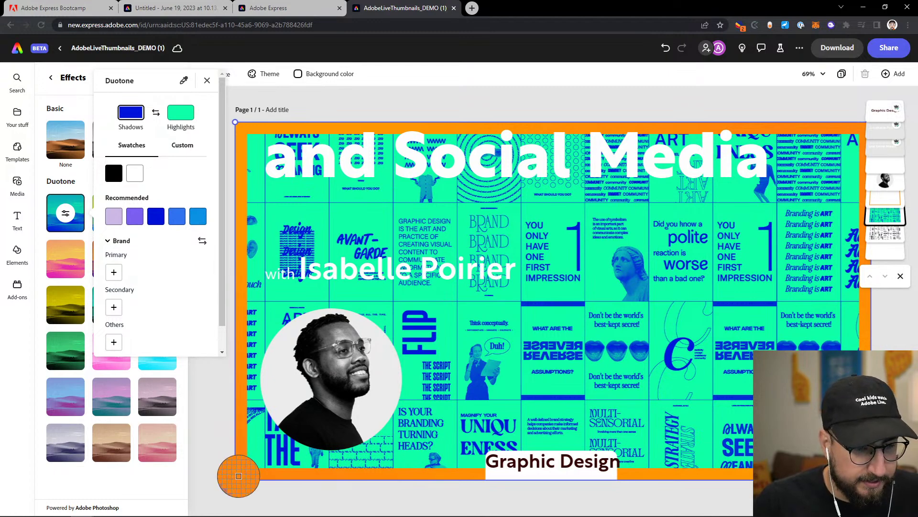
pyautogui.click(238, 476)
pyautogui.click(180, 116)
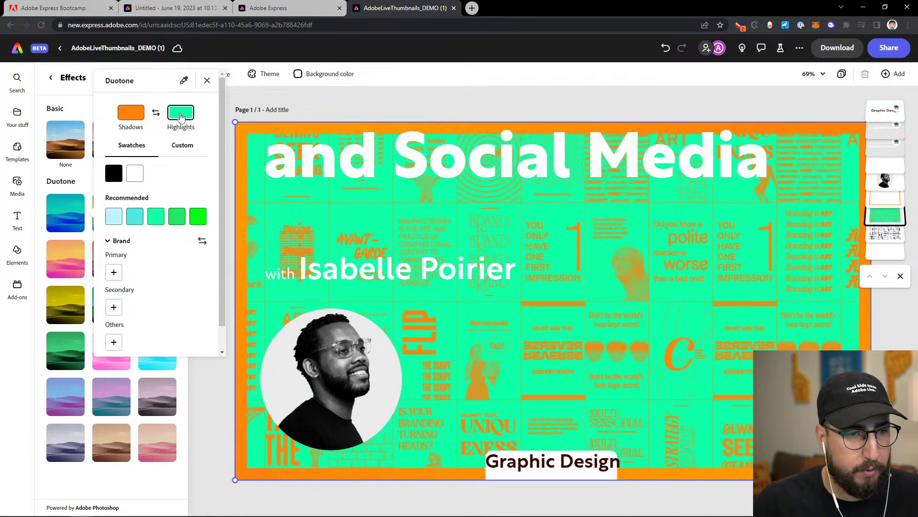
pyautogui.click(183, 80)
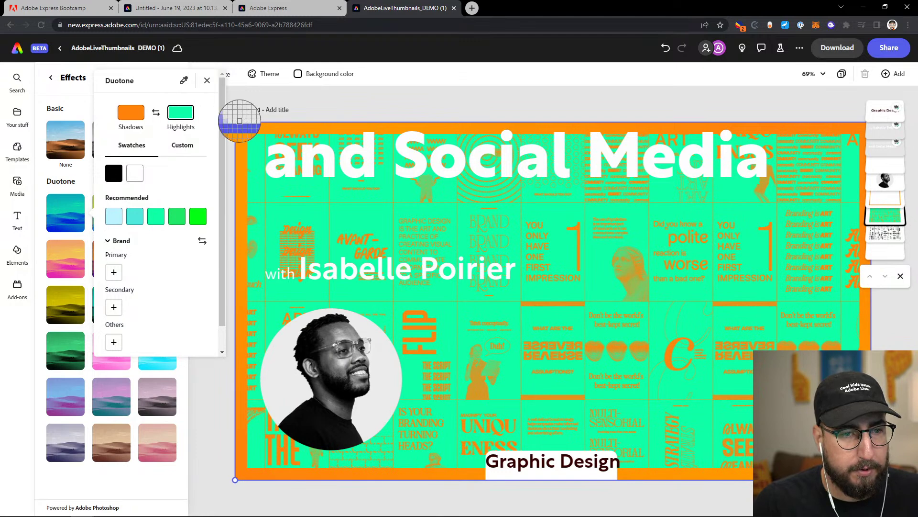
pyautogui.click(239, 126)
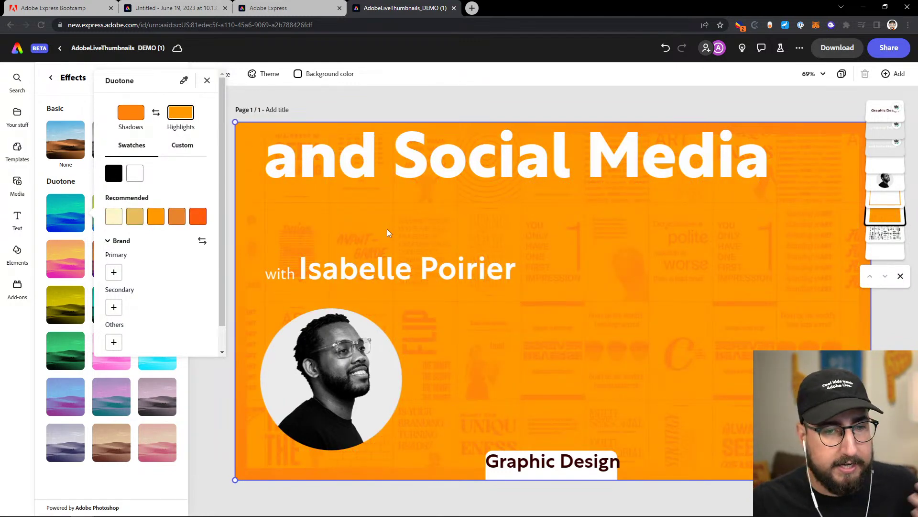
# Darken the collage's Duotone with custom colors, using a deep burnt orange for shadows and #D47F00 for highlights.
pyautogui.click(125, 117)
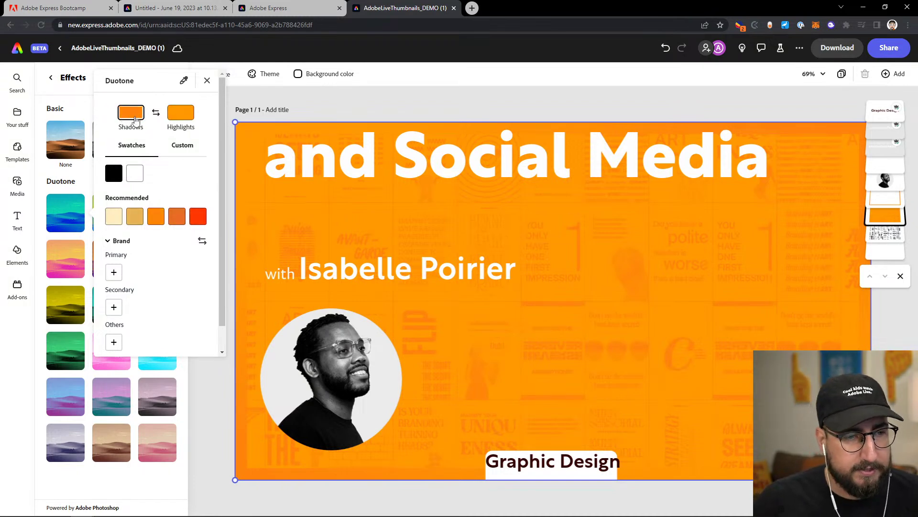
pyautogui.click(181, 146)
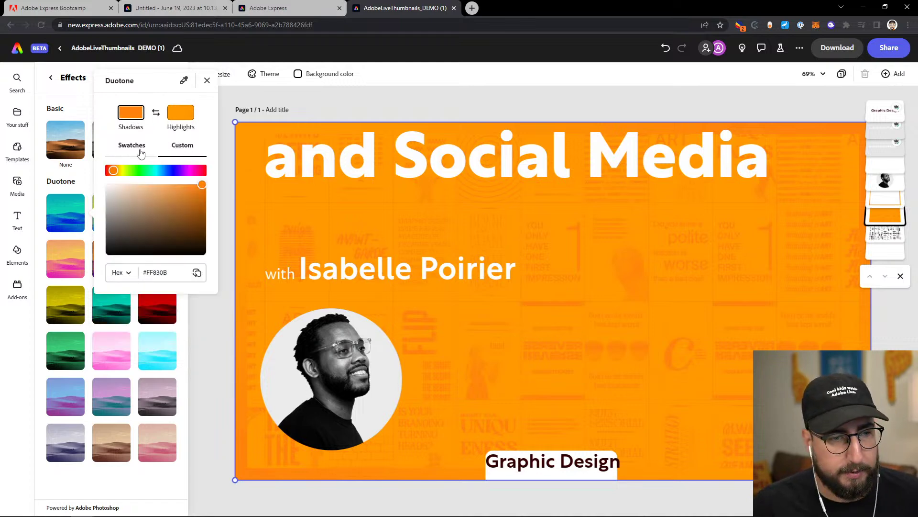
pyautogui.moveTo(201, 208); pyautogui.dragTo(206, 204)
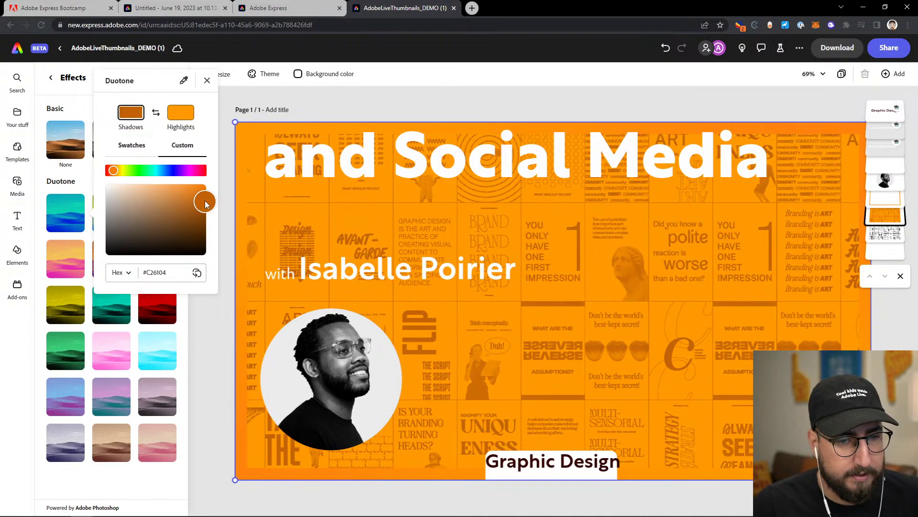
pyautogui.click(184, 115)
pyautogui.moveTo(207, 188); pyautogui.dragTo(213, 200)
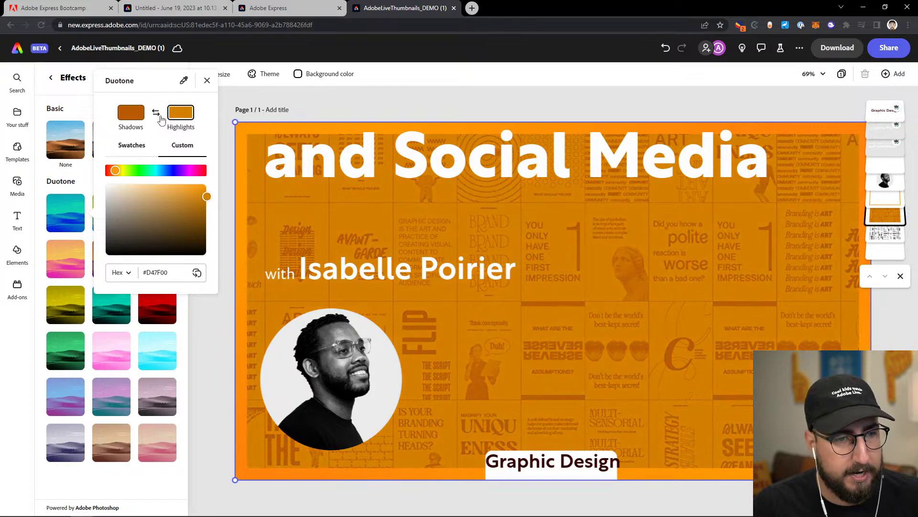
pyautogui.click(131, 114)
pyautogui.moveTo(203, 208); pyautogui.dragTo(211, 222)
# Move the heading text down so both of its lines sit inside the orange frame.
pyautogui.click(501, 162)
pyautogui.click(474, 168)
pyautogui.moveTo(471, 171); pyautogui.dragTo(471, 228)
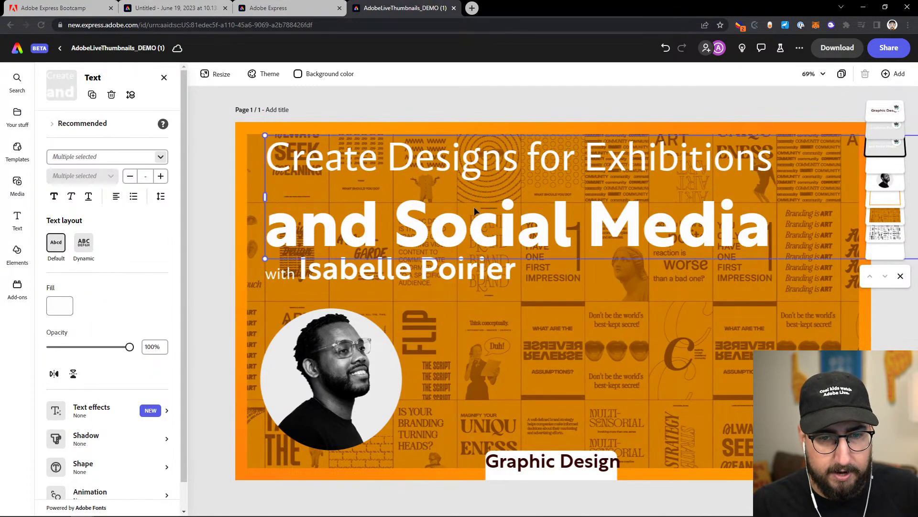
# Set the entire heading, "Create Designs for Exhibitions and Social Media", to Rustica Bold.
pyautogui.doubleClick(464, 218)
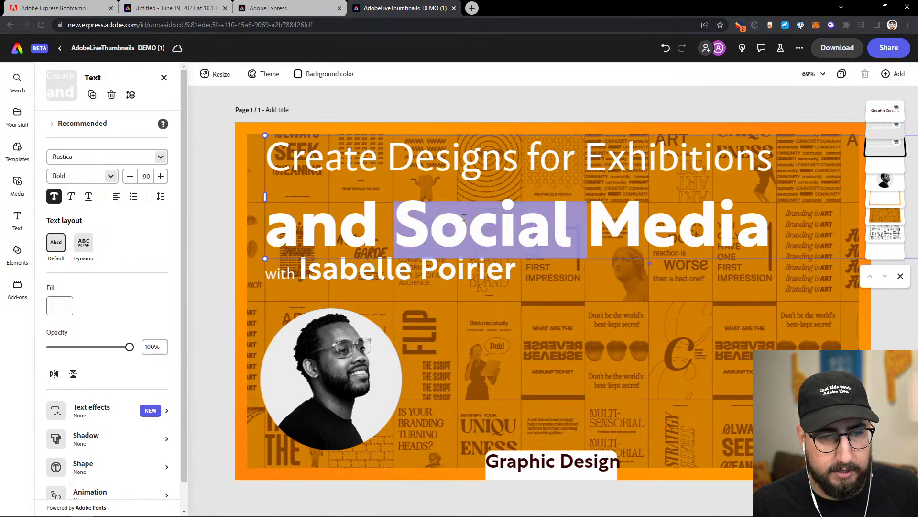
pyautogui.click(345, 162)
pyautogui.click(338, 226)
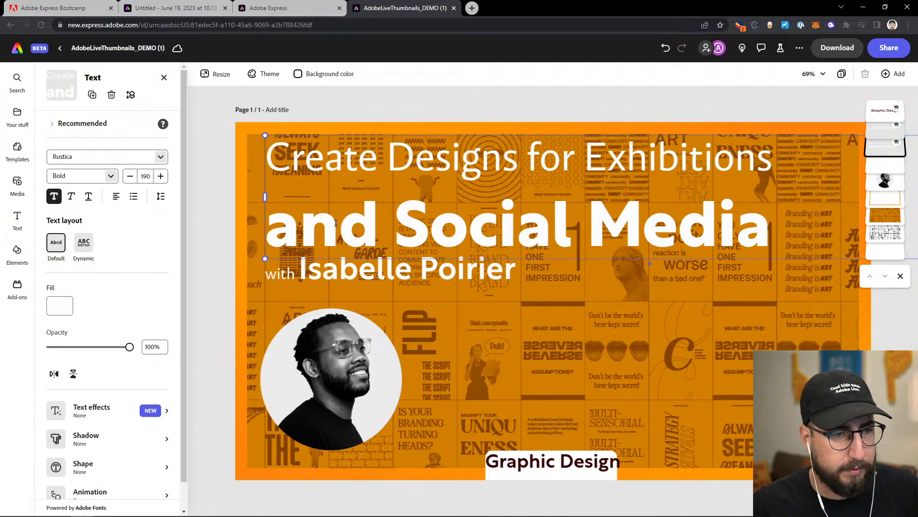
pyautogui.hotkey('ctrl', 'a')
pyautogui.click(94, 155)
pyautogui.write('rustica')
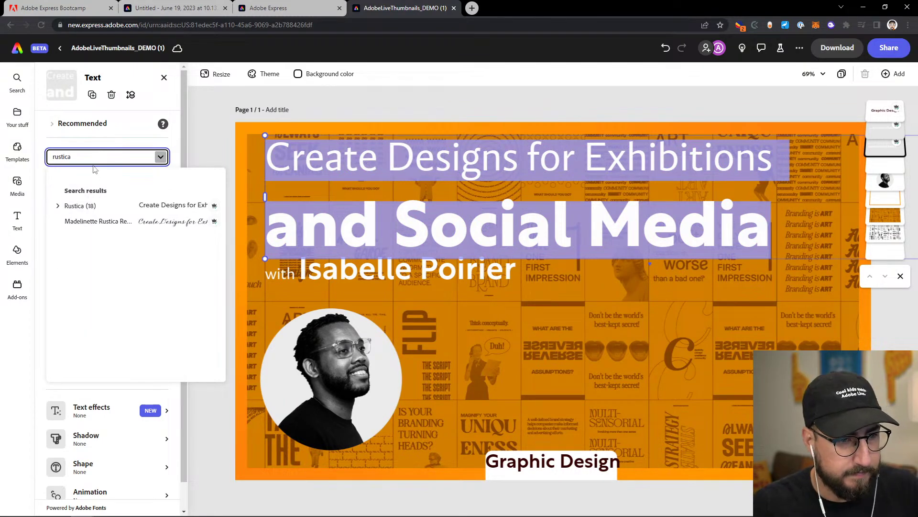
pyautogui.click(57, 206)
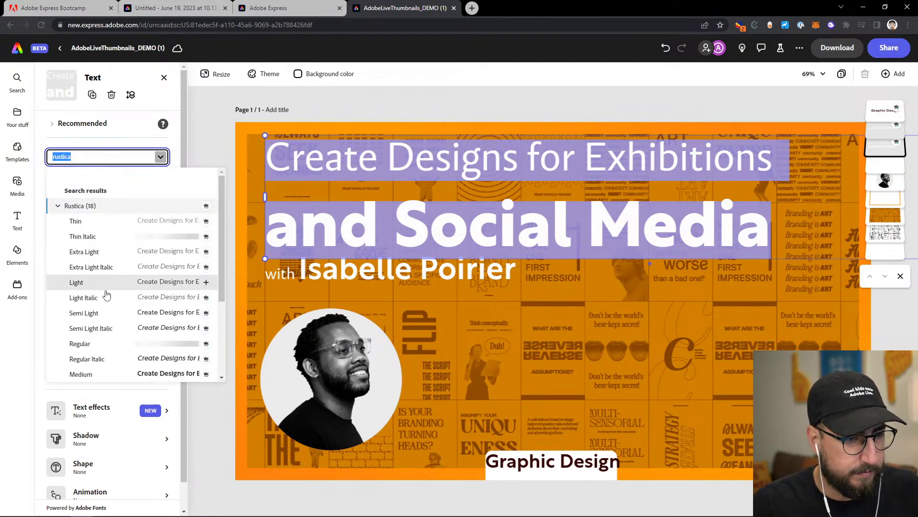
pyautogui.scroll(-3, 103, 325)
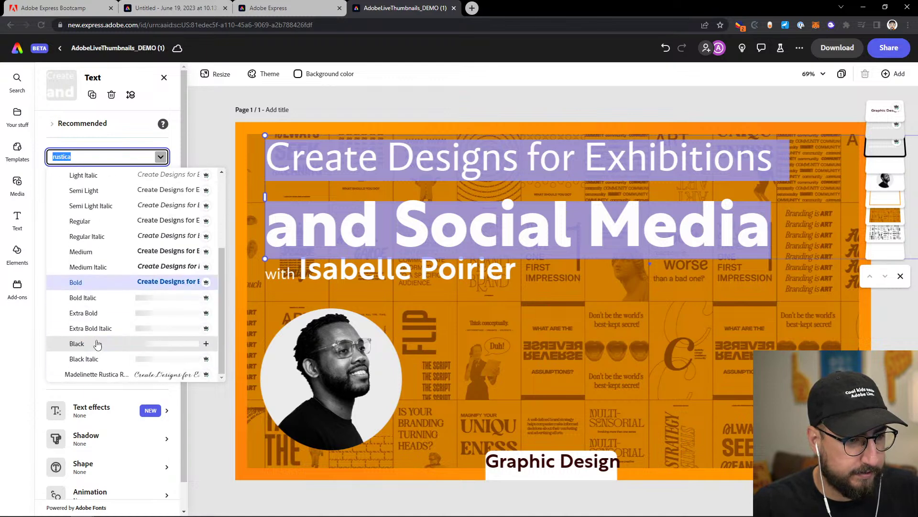
pyautogui.click(96, 287)
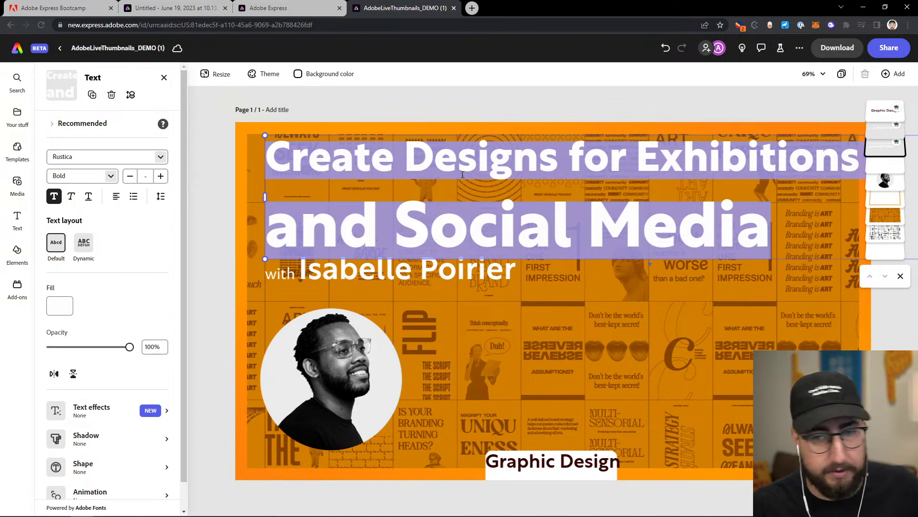
# Set the heading's second line, "and Social Media", to size 150 with a line spacing of 0.88.
pyautogui.tripleClick(415, 205)
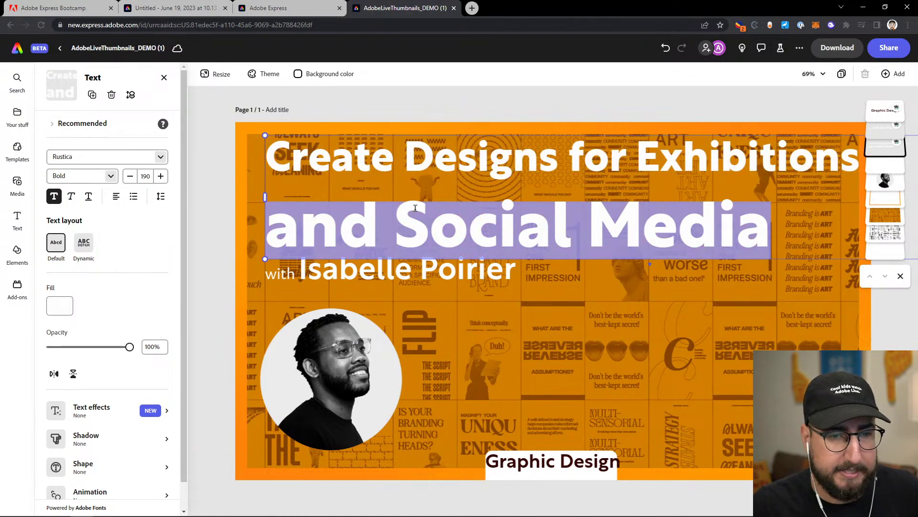
pyautogui.doubleClick(144, 176)
pyautogui.write('150')
pyautogui.press('Return')
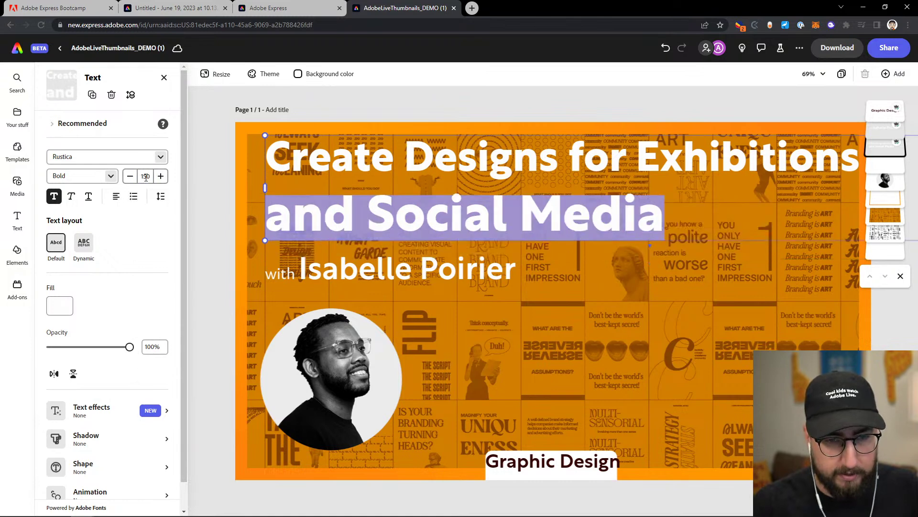
pyautogui.click(160, 196)
pyautogui.moveTo(133, 239); pyautogui.dragTo(121, 238)
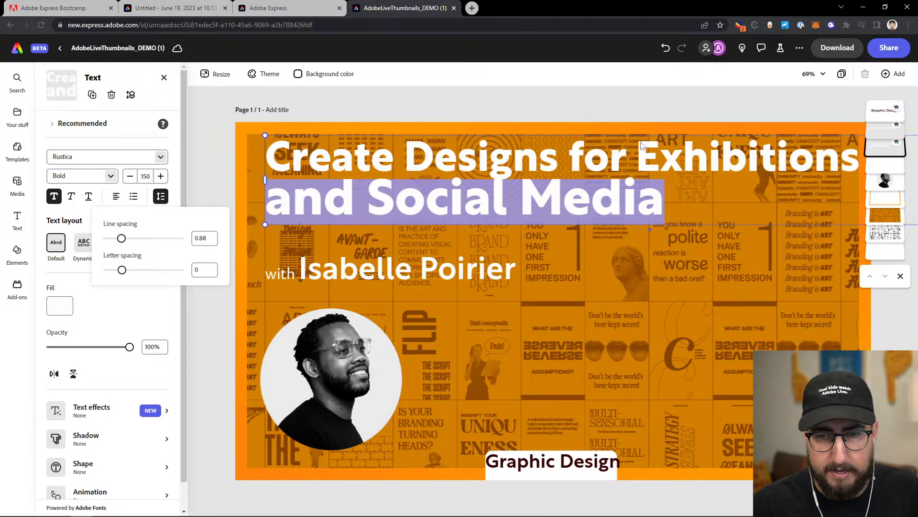
# Scale the heading down slightly and move the presenter's name line up directly beneath it.
pyautogui.moveTo(266, 137); pyautogui.dragTo(287, 141)
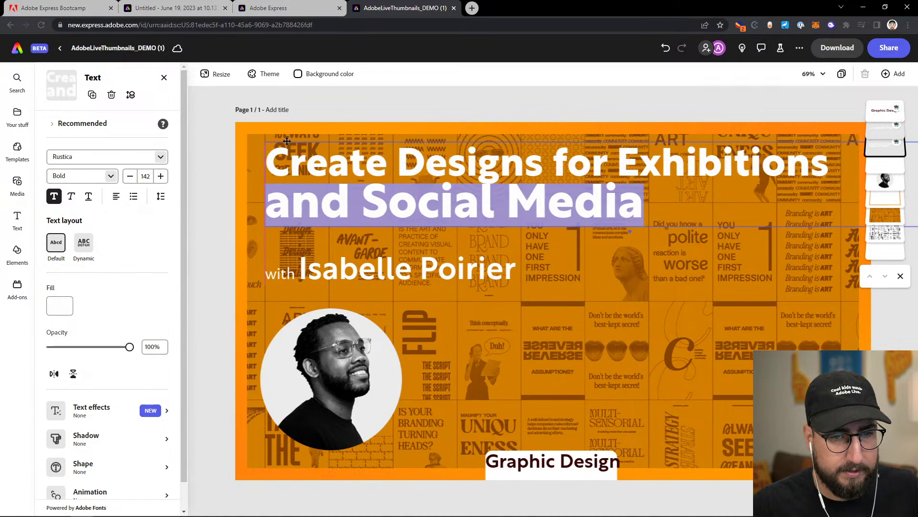
pyautogui.click(327, 265)
pyautogui.moveTo(326, 265); pyautogui.dragTo(327, 244)
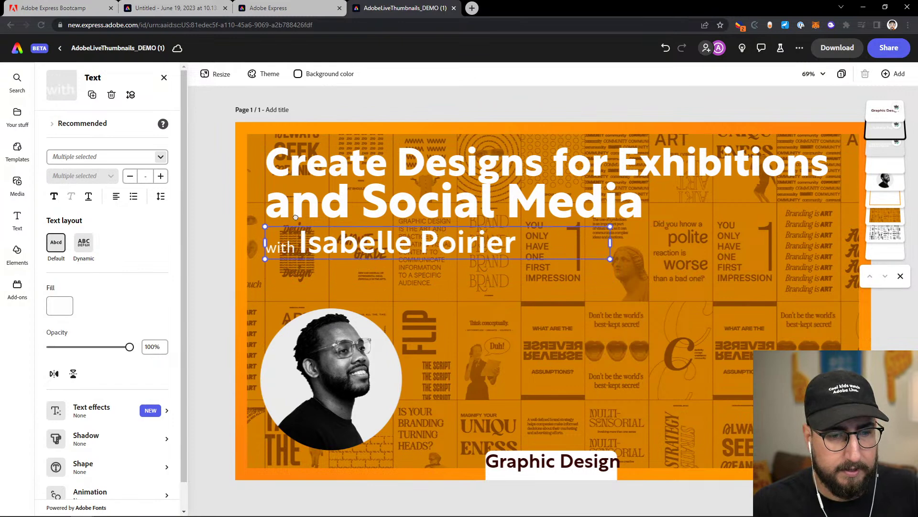
# Try the diamond crop shape on the circular portrait, and undo it.
pyautogui.click(331, 420)
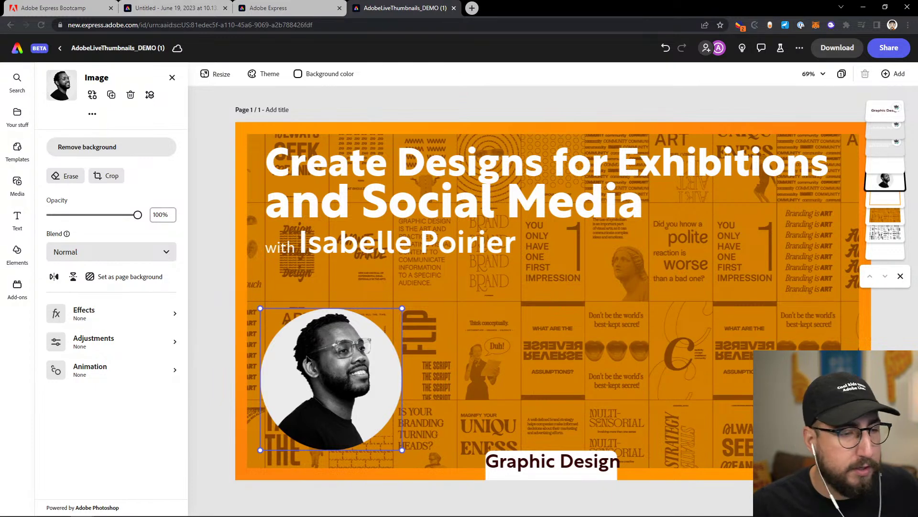
pyautogui.click(107, 176)
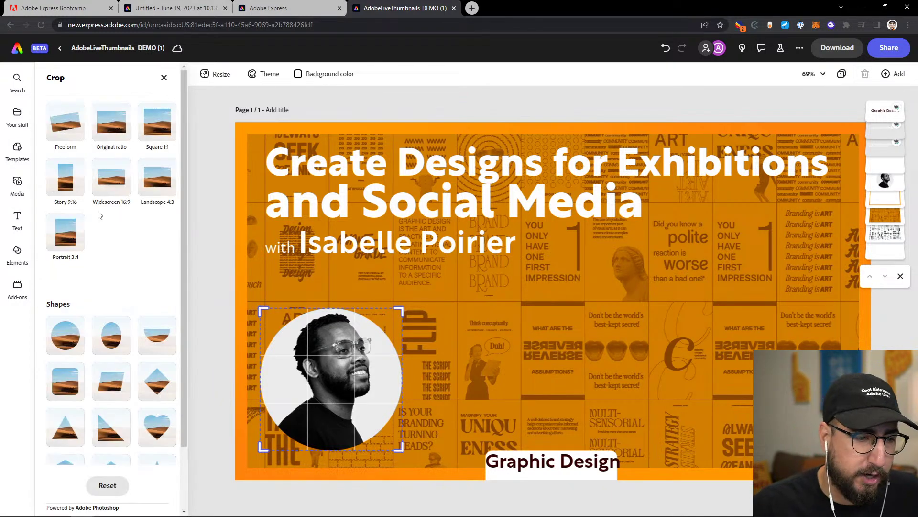
pyautogui.click(158, 382)
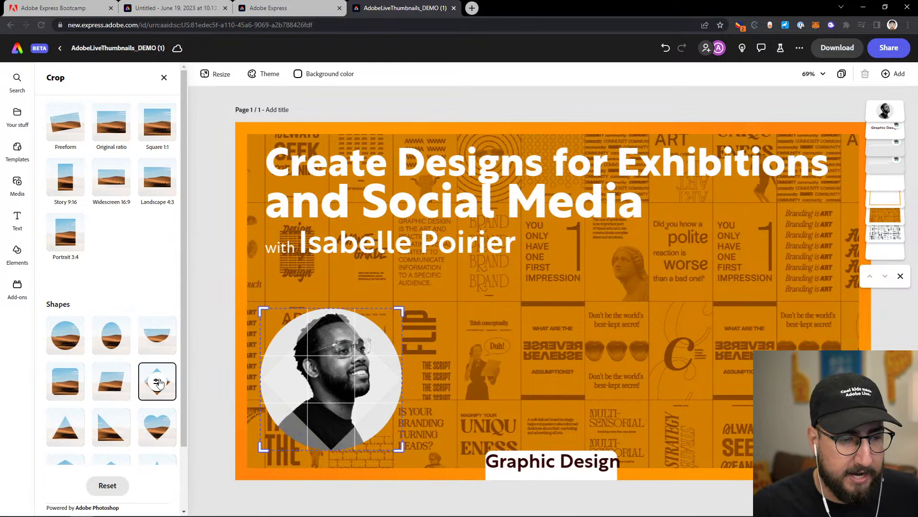
pyautogui.click(164, 78)
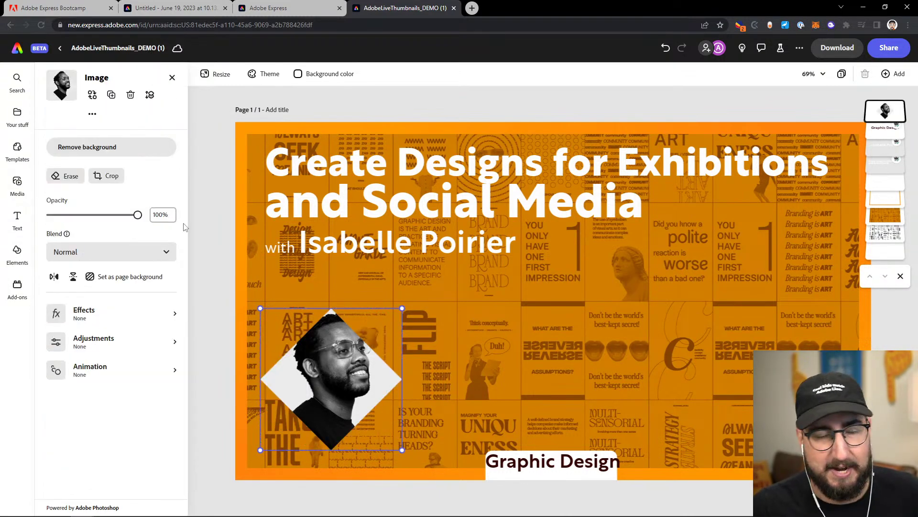
pyautogui.hotkey('ctrl', 'z')
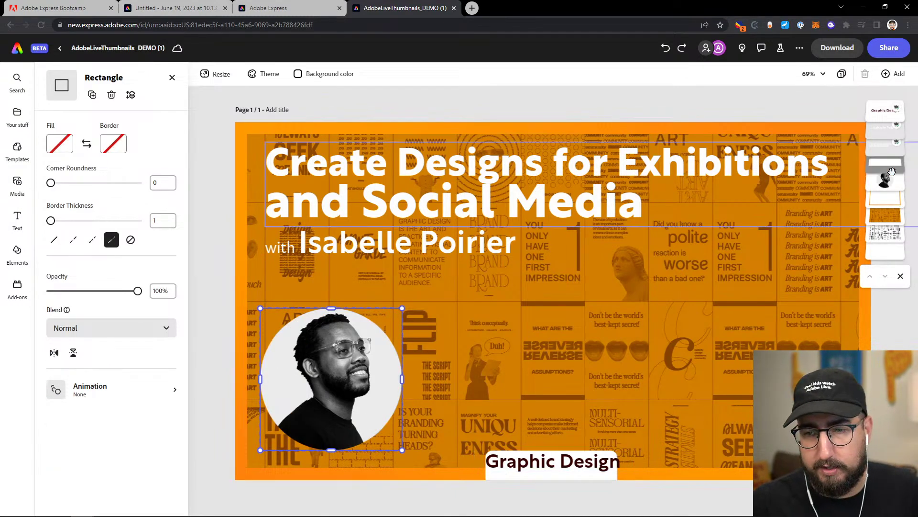
# Set both heading lines to size 120 and loosen their line spacing slightly.
pyautogui.click(244, 141)
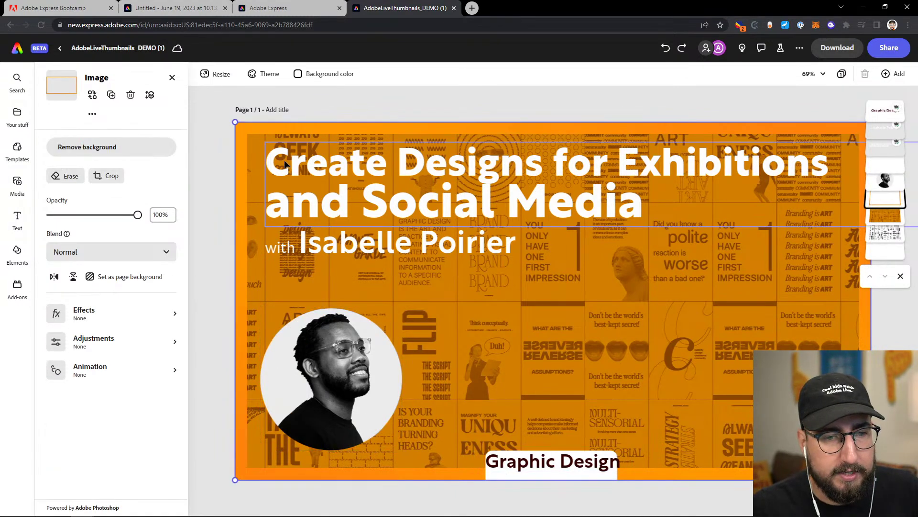
pyautogui.click(508, 176)
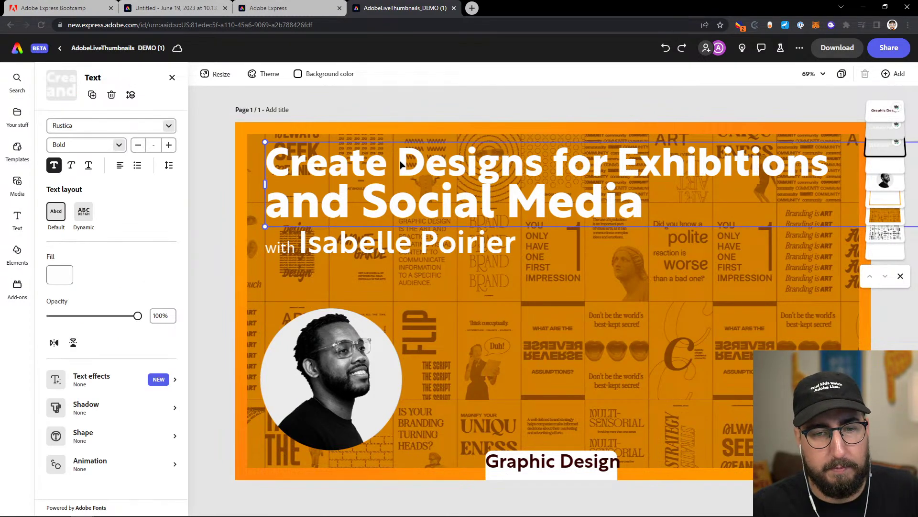
pyautogui.doubleClick(399, 200)
pyautogui.click(388, 194)
pyautogui.click(343, 160)
pyautogui.hotkey('ctrl', 'a')
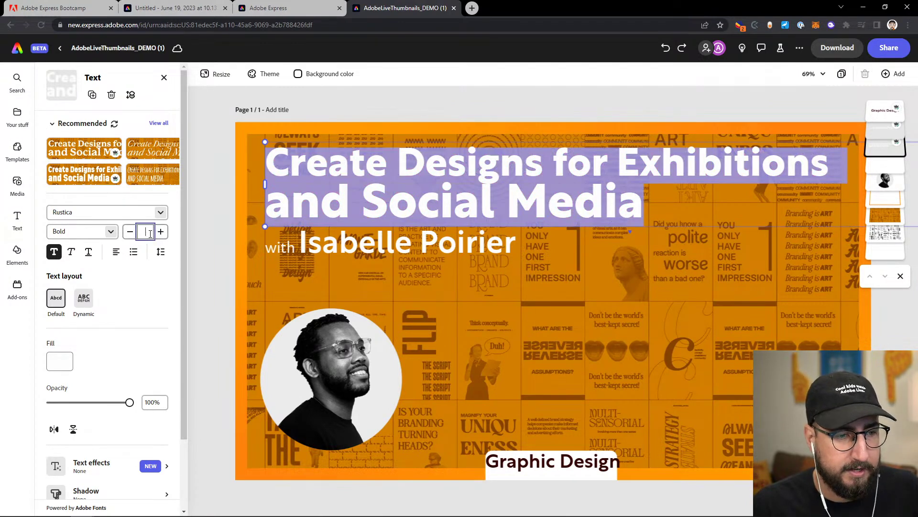
pyautogui.click(150, 233)
pyautogui.press('Return')
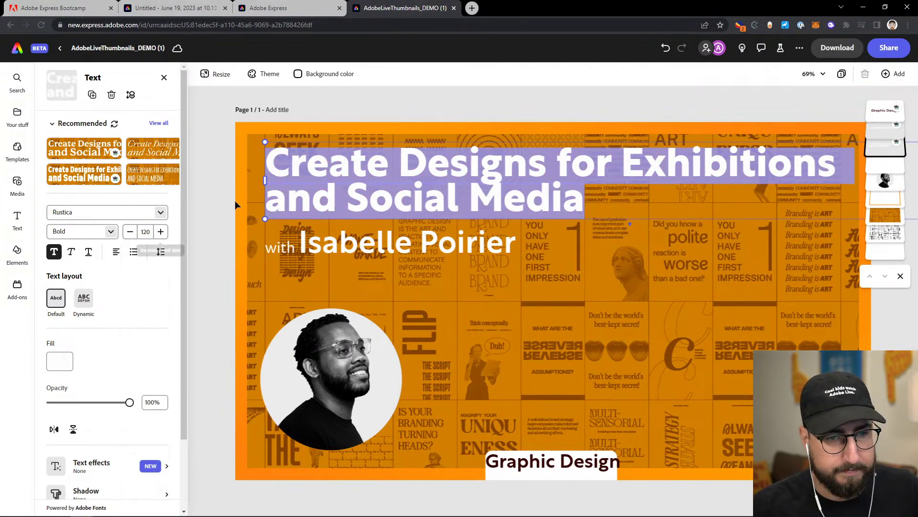
pyautogui.click(161, 251)
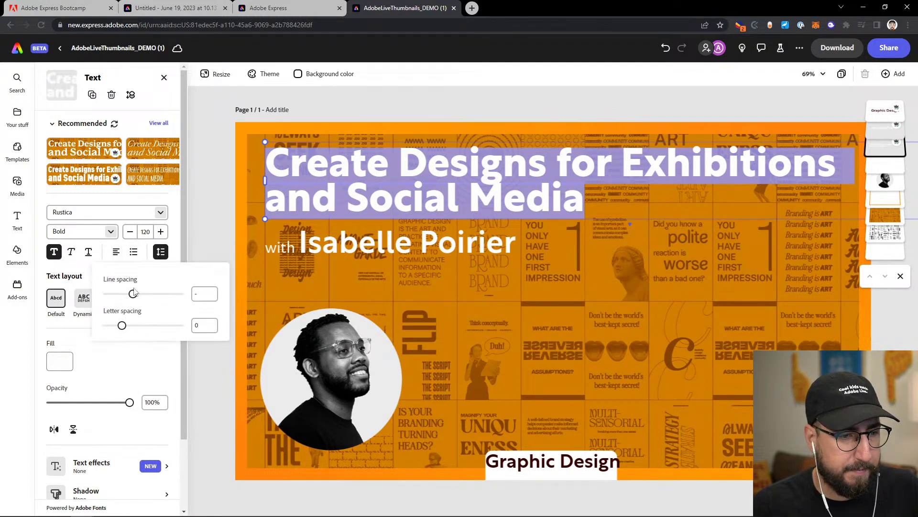
pyautogui.moveTo(128, 294)
pyautogui.mouseDown()
pyautogui.moveTo(136, 295)
pyautogui.moveTo(125, 293)
pyautogui.mouseUp()
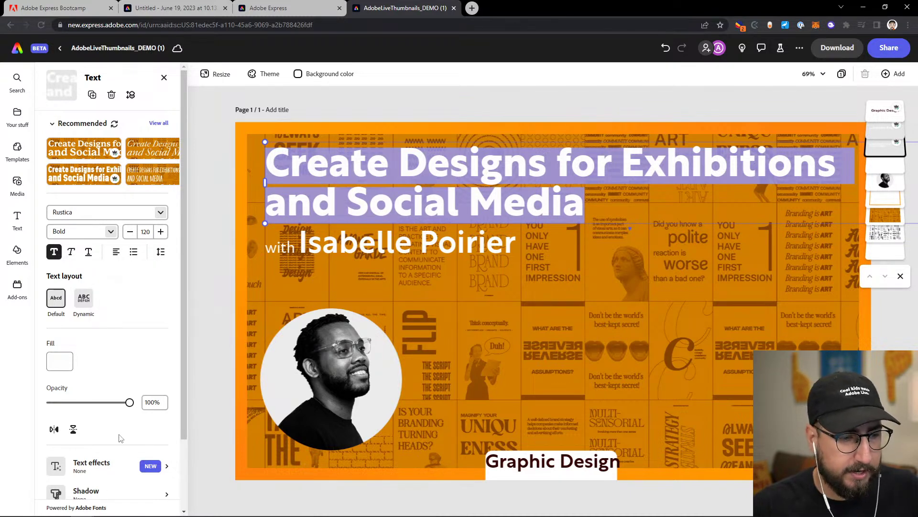
# Apply a custom shadow to the heading and set its blur to 14.
pyautogui.scroll(-2, 124, 433)
pyautogui.click(95, 412)
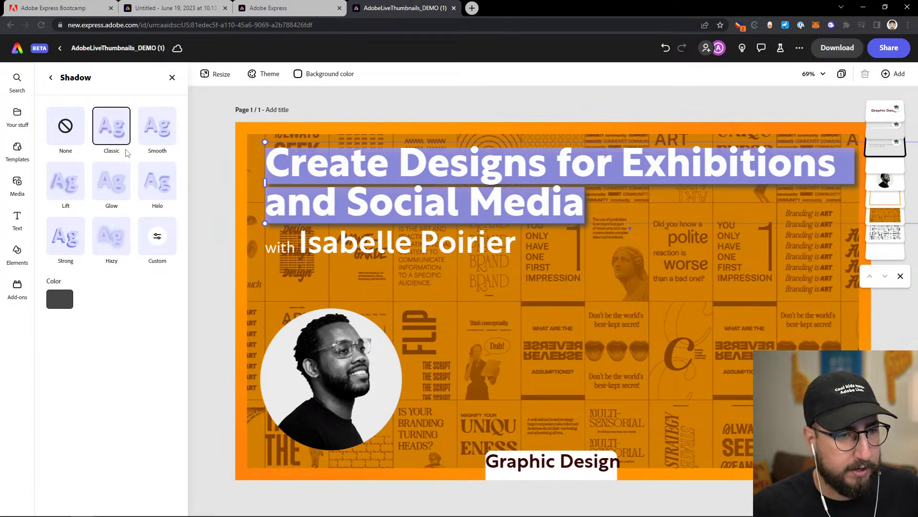
pyautogui.click(103, 188)
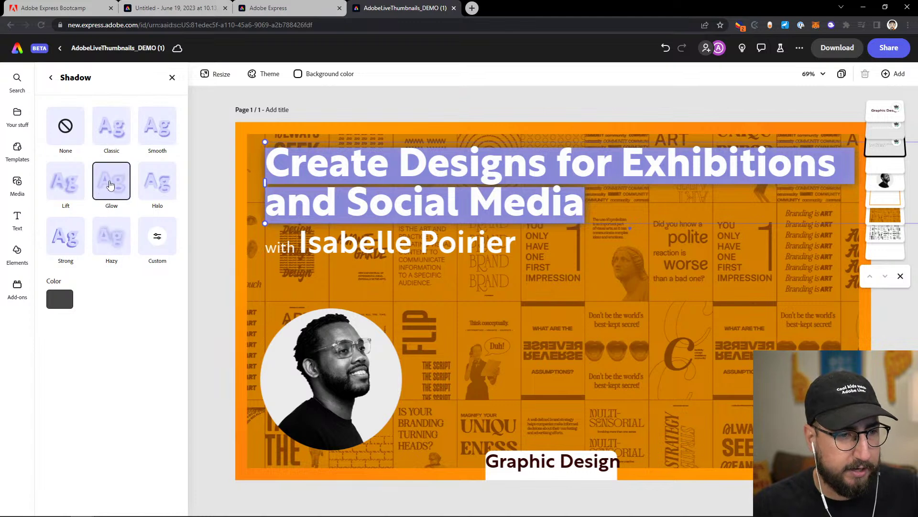
pyautogui.click(159, 239)
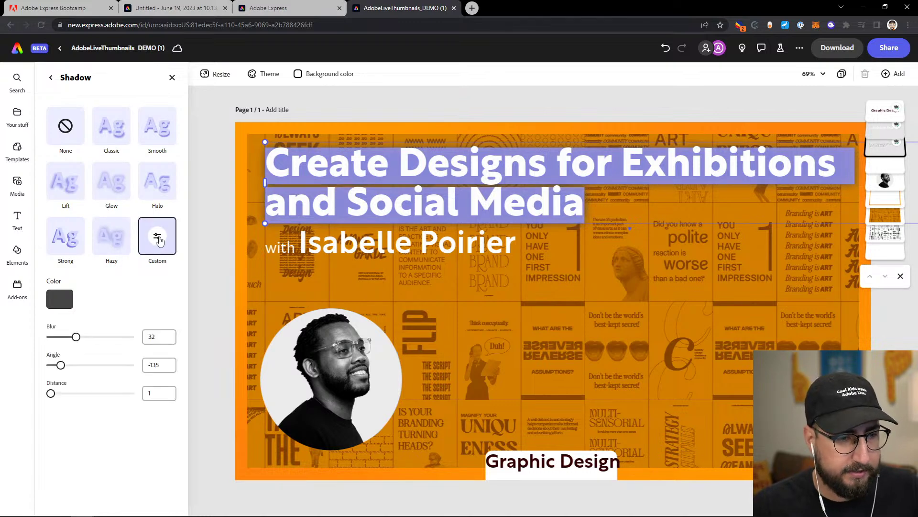
pyautogui.moveTo(76, 338); pyautogui.dragTo(61, 340)
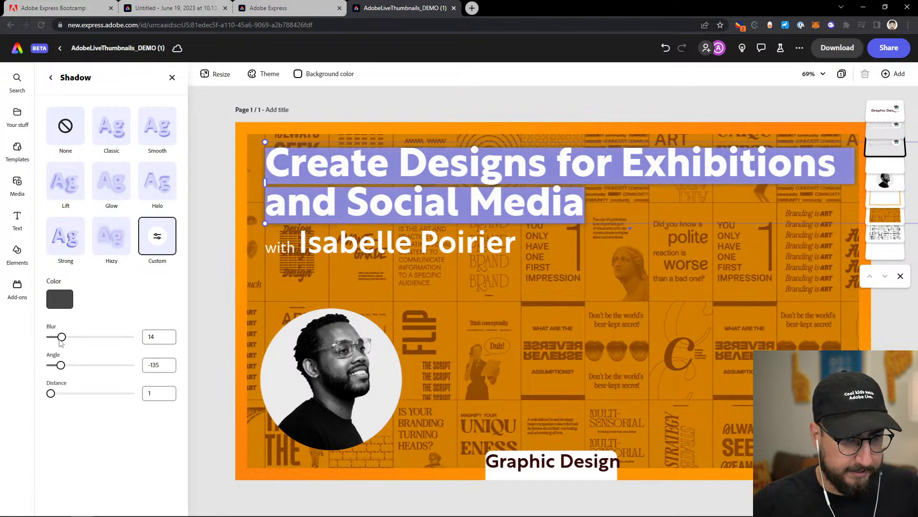
# Try a light grey (#CCCCCC) color for the heading's shadow.
pyautogui.click(60, 299)
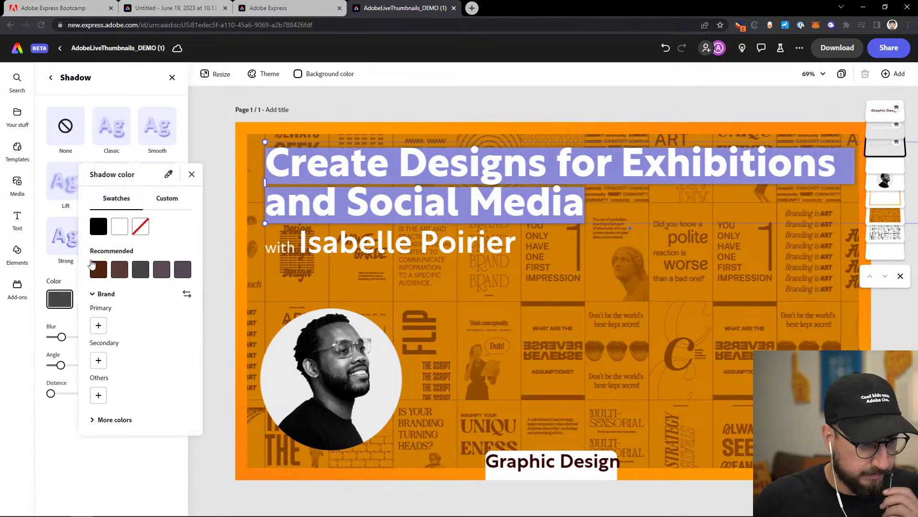
pyautogui.click(165, 198)
pyautogui.moveTo(102, 250); pyautogui.dragTo(84, 254)
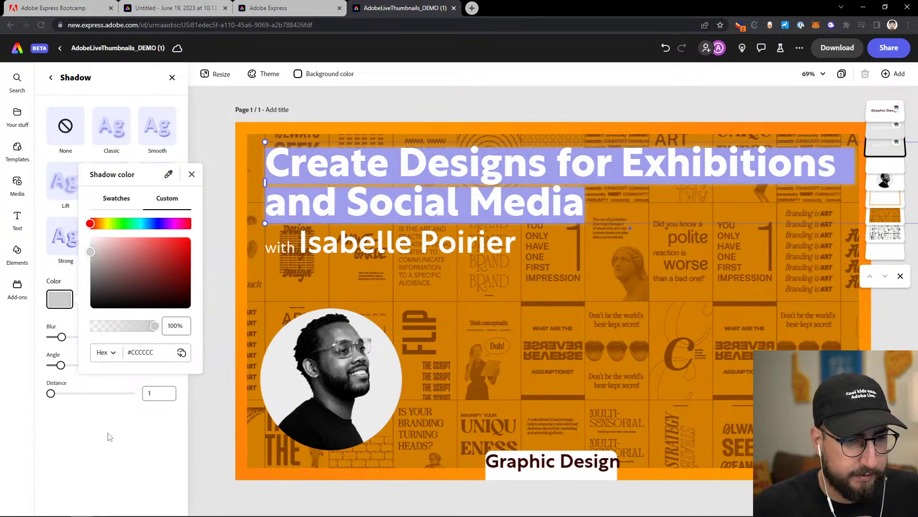
pyautogui.click(203, 420)
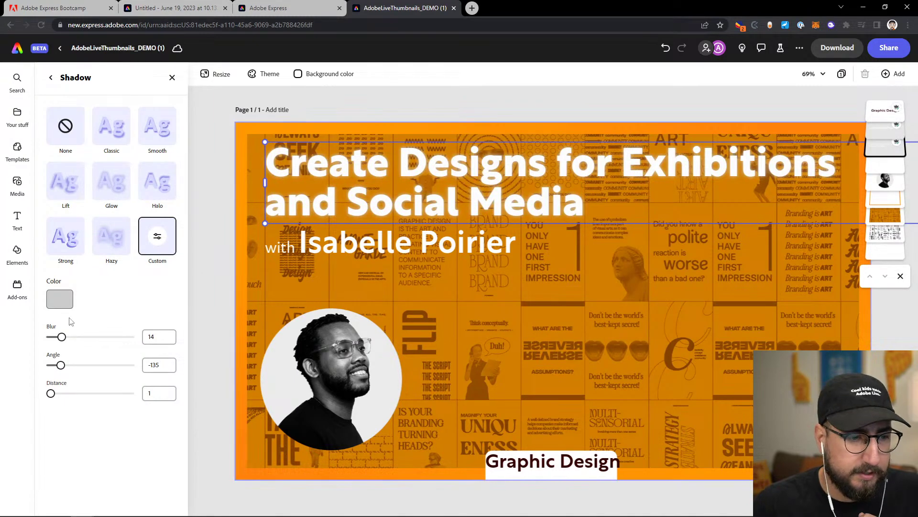
# Set the heading's shadow color to black and reduce its blur to 9.
pyautogui.click(60, 298)
pyautogui.click(101, 233)
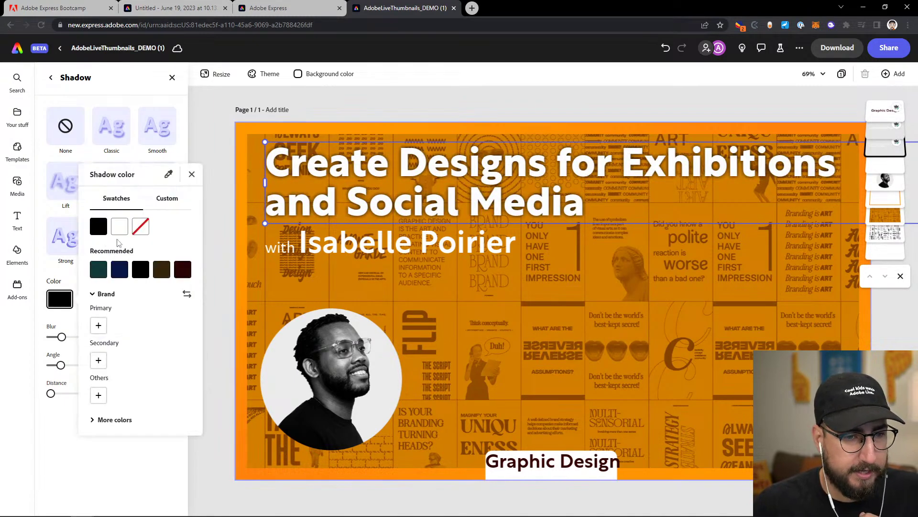
pyautogui.click(220, 254)
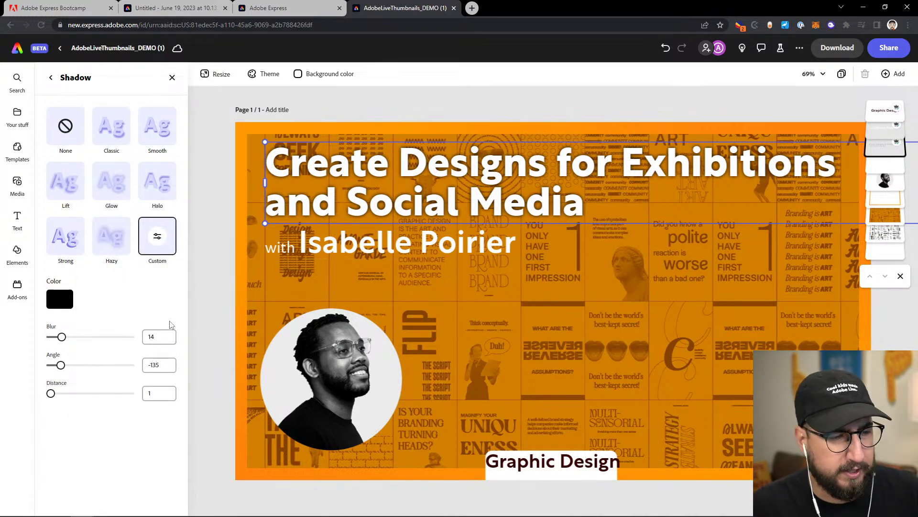
pyautogui.click(61, 300)
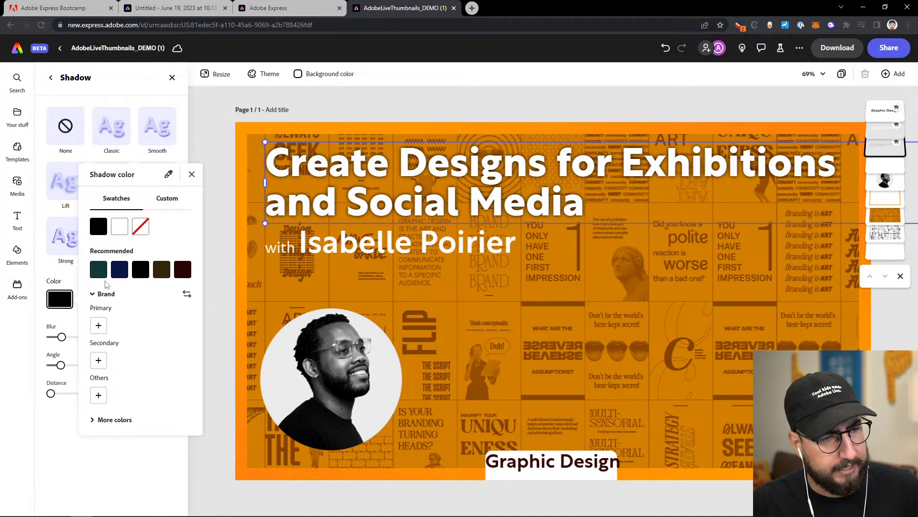
pyautogui.click(222, 404)
pyautogui.moveTo(61, 337)
pyautogui.mouseDown()
pyautogui.moveTo(88, 338)
pyautogui.moveTo(55, 337)
pyautogui.mouseUp()
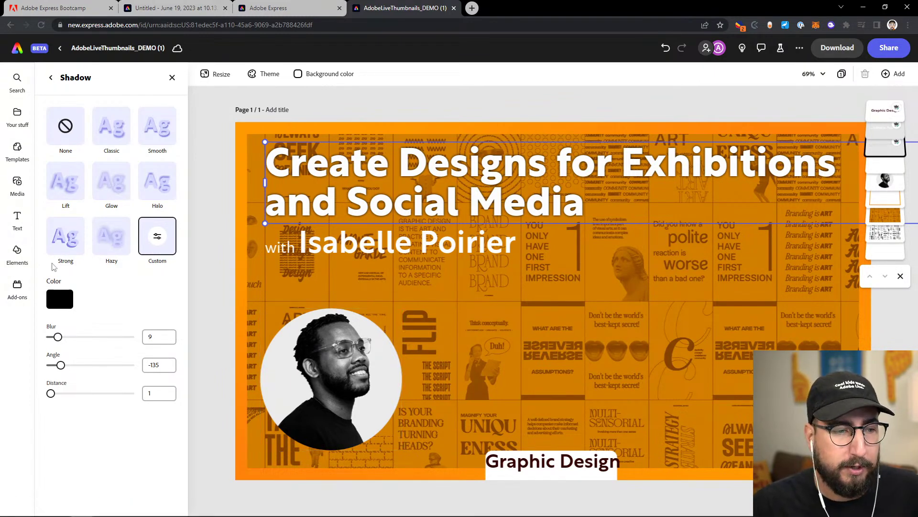
# Add the orange arc graphic from the AI group of the Adobe Live Insiders library and move it to the page's lower-right corner.
pyautogui.click(16, 118)
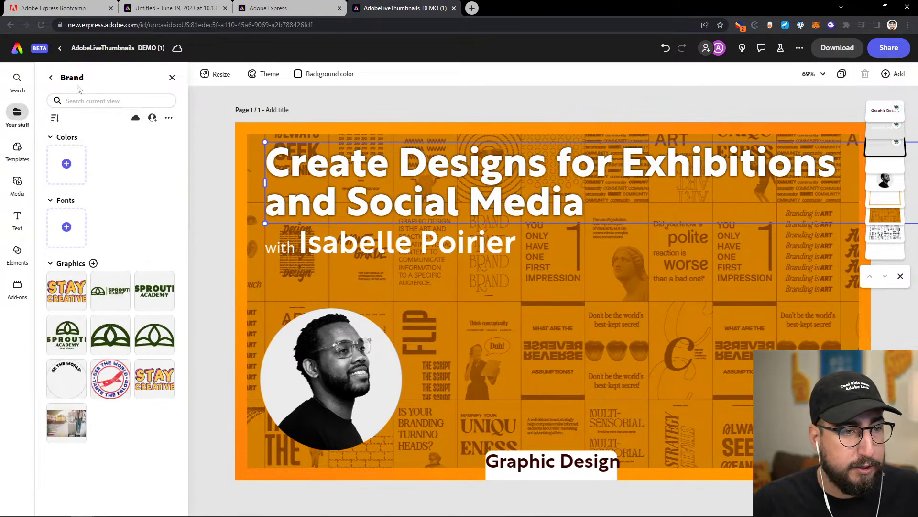
pyautogui.click(51, 79)
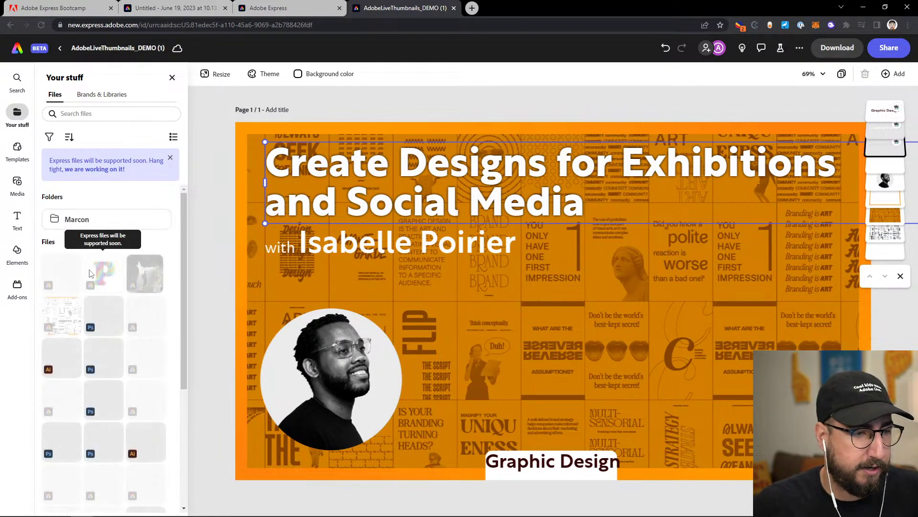
pyautogui.click(99, 95)
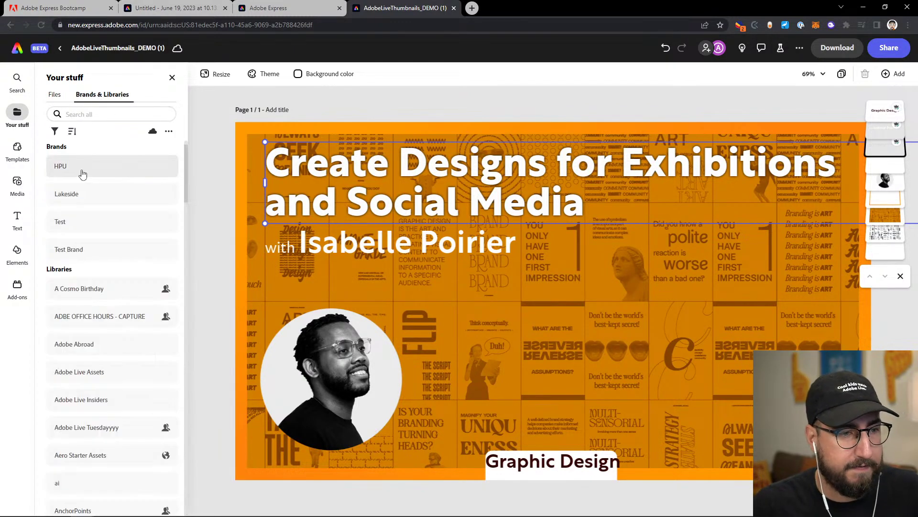
pyautogui.click(108, 403)
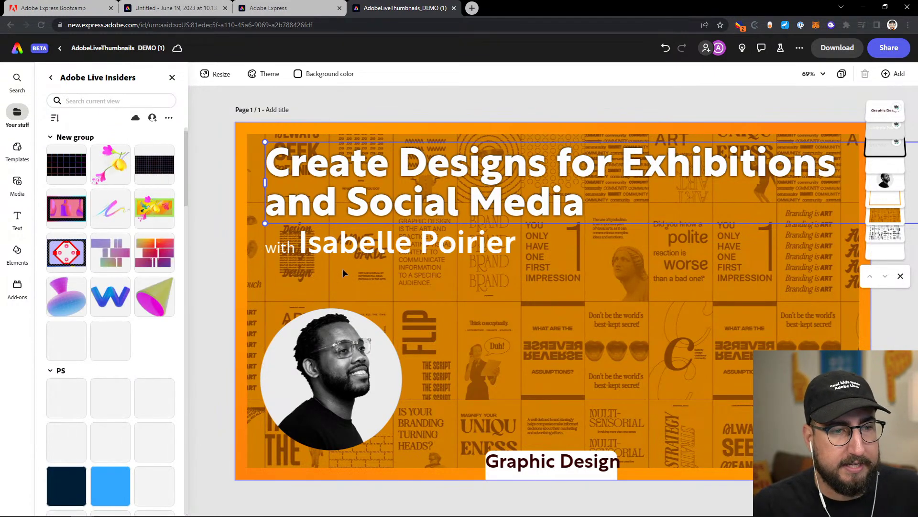
pyautogui.scroll(-6, 126, 293)
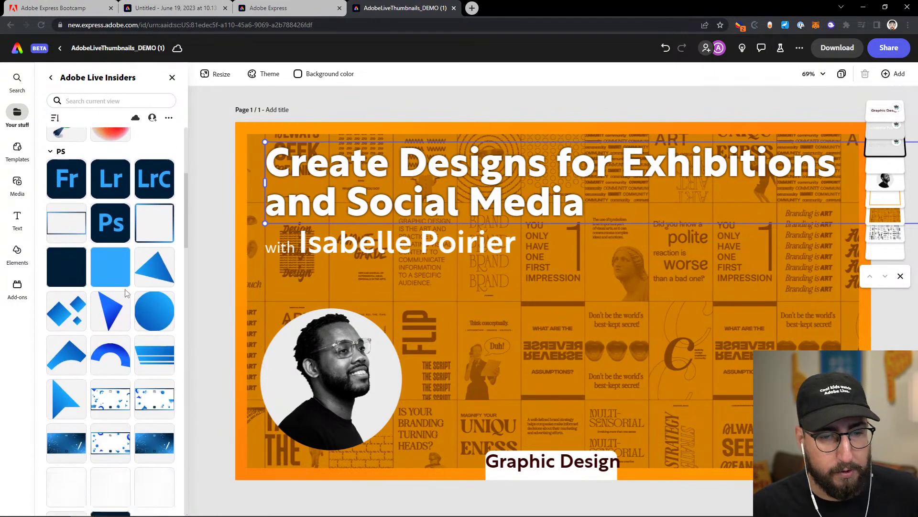
pyautogui.scroll(-5, 123, 293)
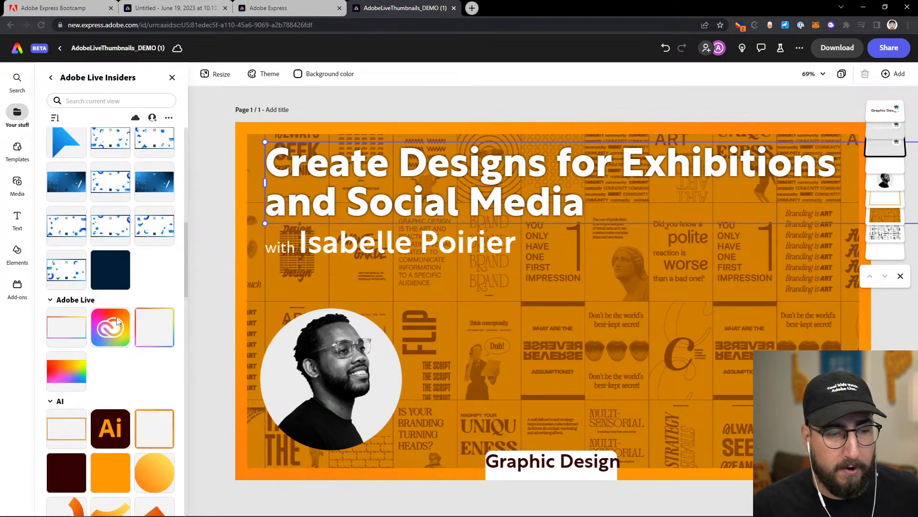
pyautogui.scroll(-2, 115, 315)
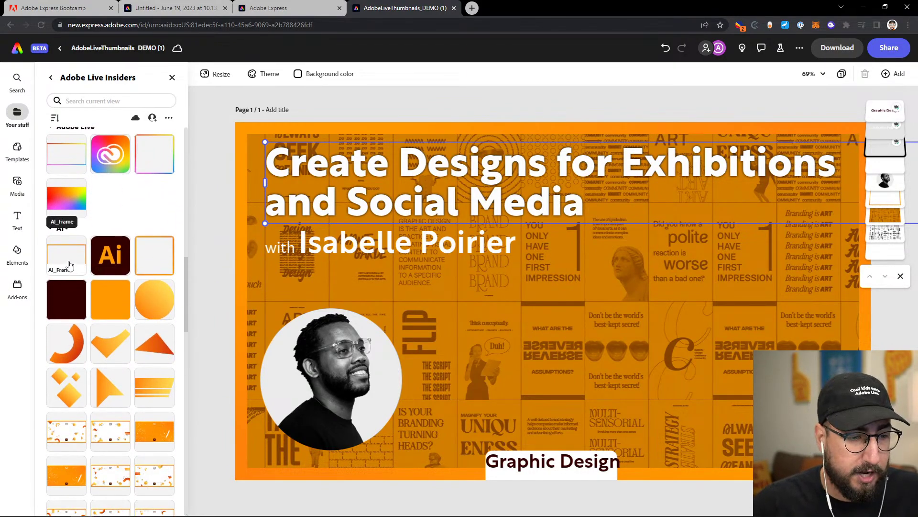
pyautogui.click(71, 346)
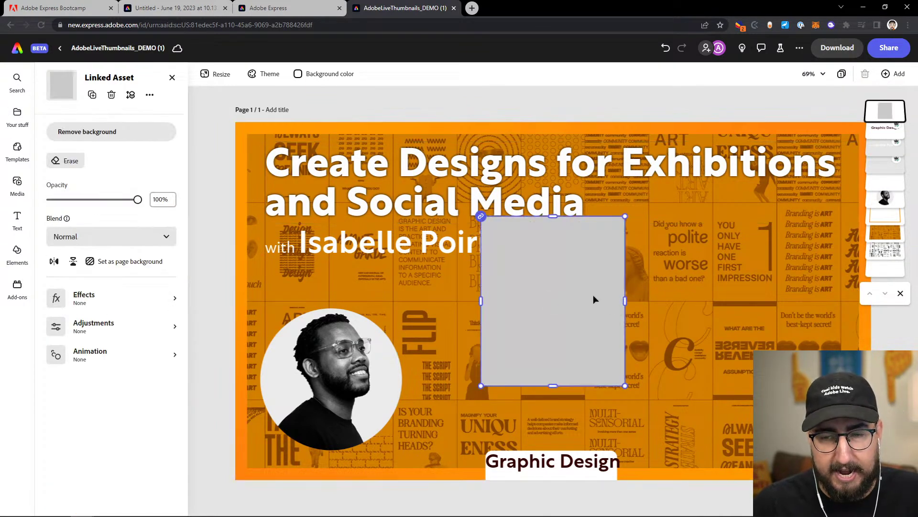
pyautogui.moveTo(597, 328); pyautogui.dragTo(857, 448)
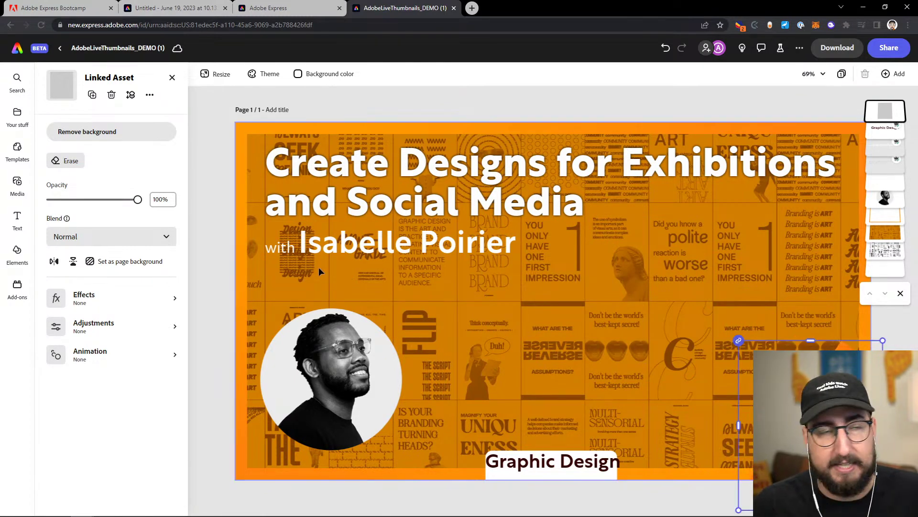
# Give the arc a Tumble in animation with leftward direction and a Tumble out animation.
pyautogui.click(111, 325)
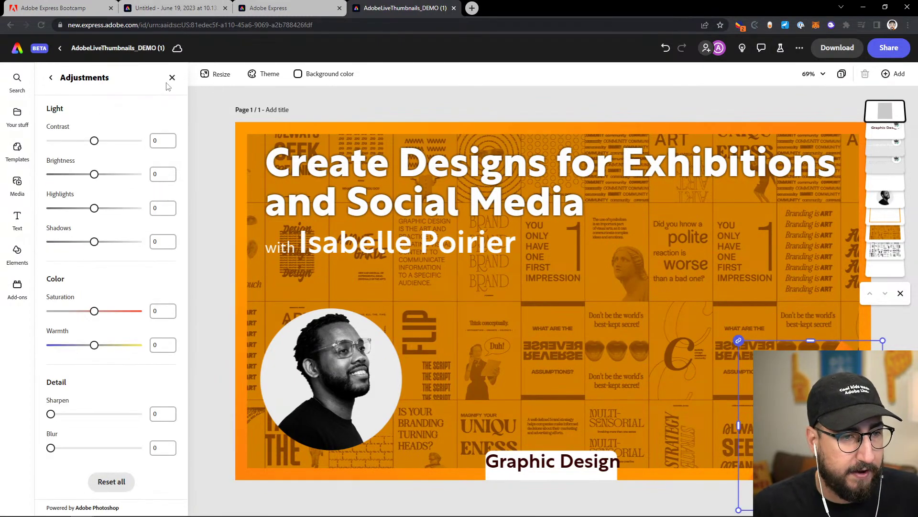
pyautogui.click(51, 78)
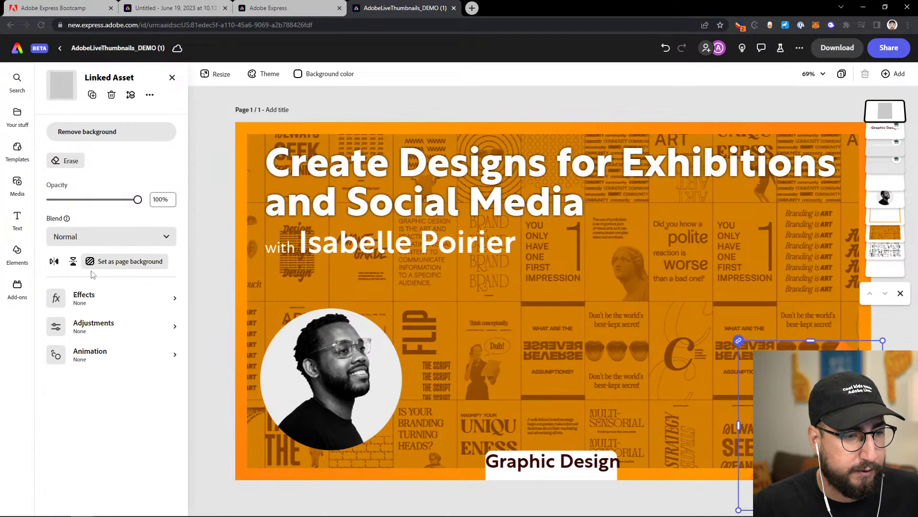
pyautogui.click(96, 356)
pyautogui.click(70, 120)
pyautogui.click(151, 264)
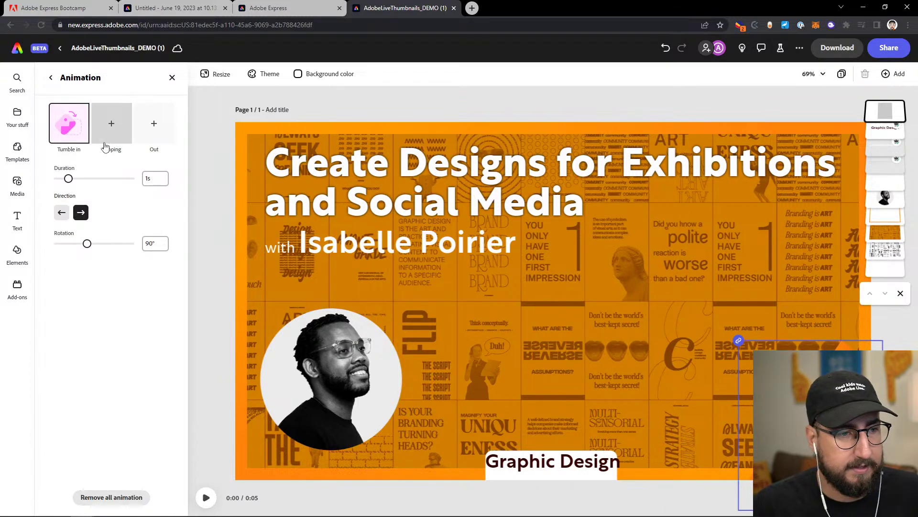
pyautogui.click(62, 213)
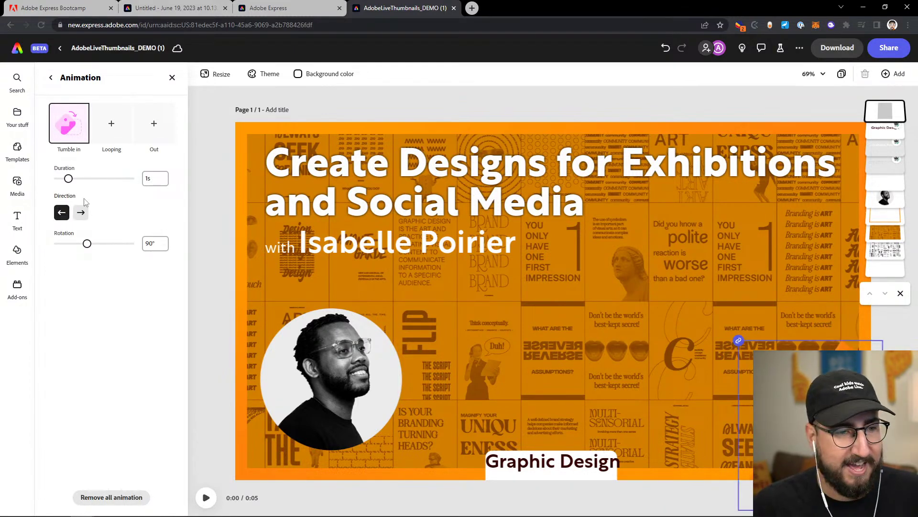
pyautogui.click(154, 127)
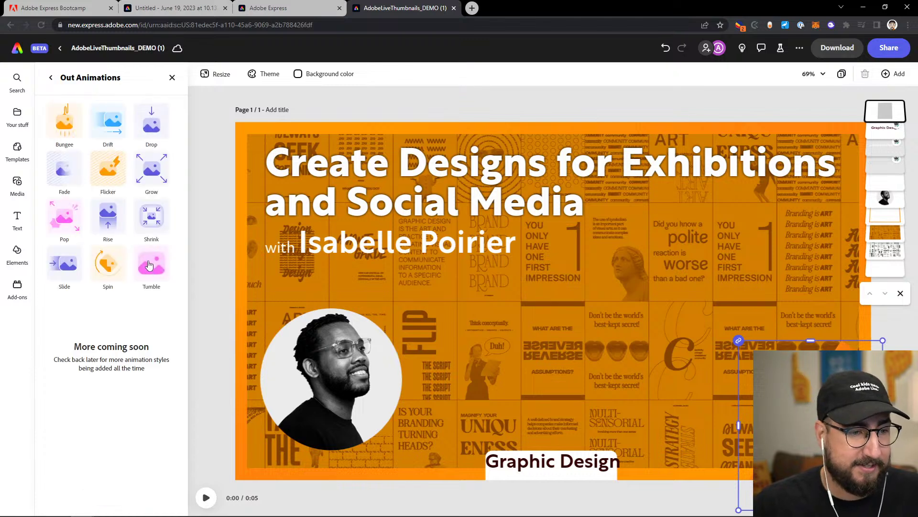
pyautogui.click(152, 264)
# Place the arc against the portrait's lower-right edge and preview the tumble animation.
pyautogui.click(206, 484)
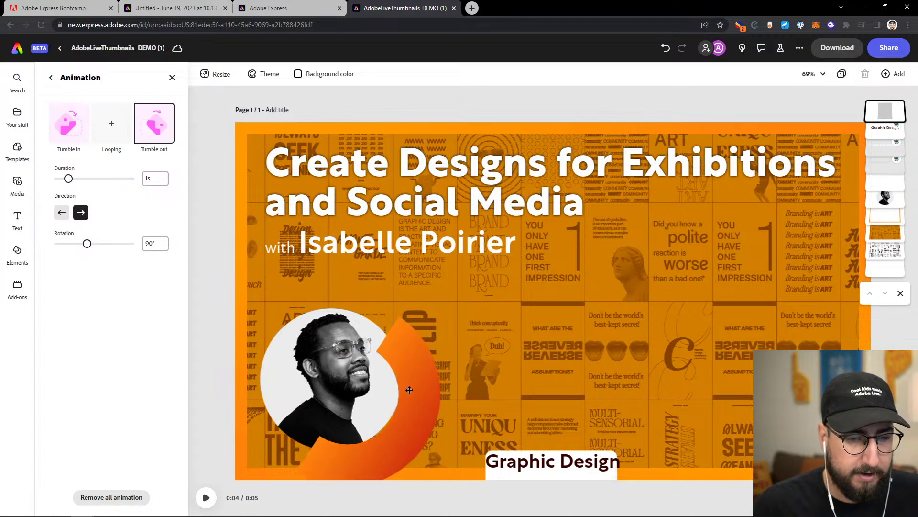
pyautogui.click(324, 415)
pyautogui.click(206, 498)
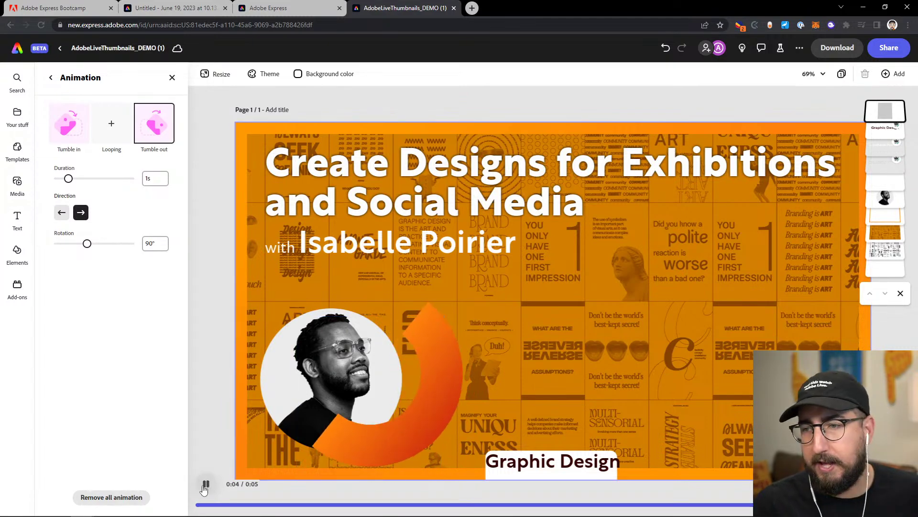
pyautogui.click(205, 485)
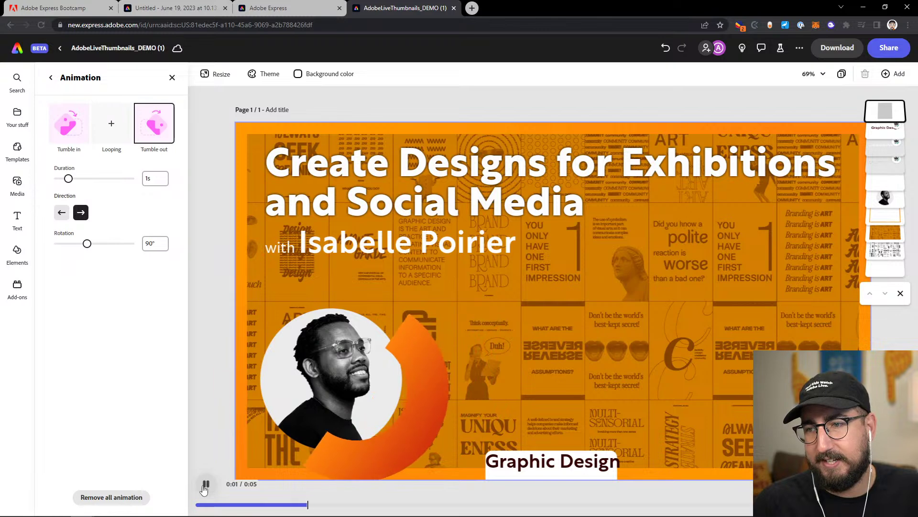
pyautogui.click(205, 485)
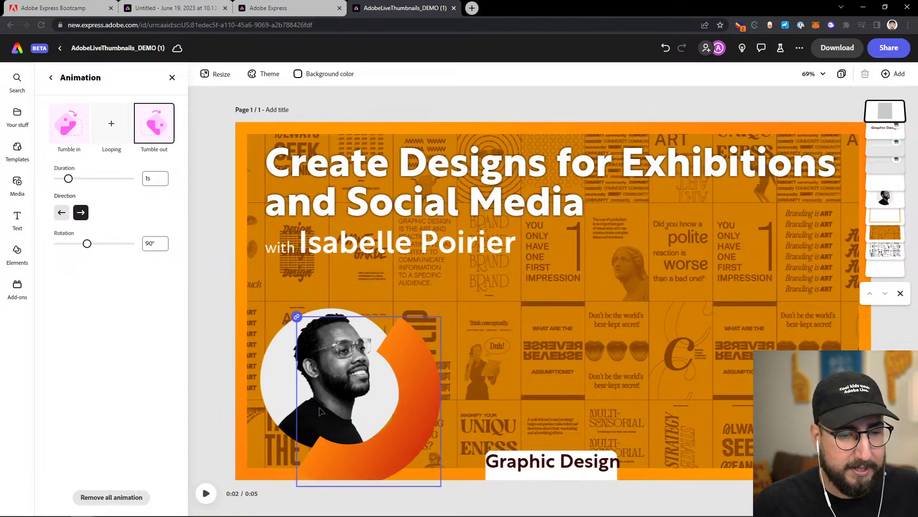
# Rotate the arc around the portrait's lower-left side, and set its Tumble in direction to right and Tumble out direction to left.
pyautogui.moveTo(407, 460); pyautogui.dragTo(323, 449)
pyautogui.moveTo(364, 476); pyautogui.dragTo(273, 352)
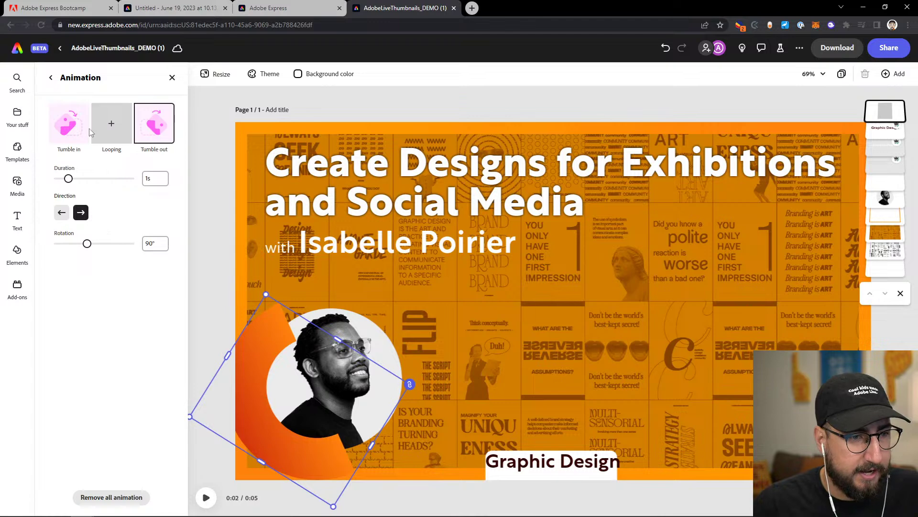
pyautogui.click(75, 142)
pyautogui.click(81, 214)
pyautogui.click(148, 142)
pyautogui.click(62, 213)
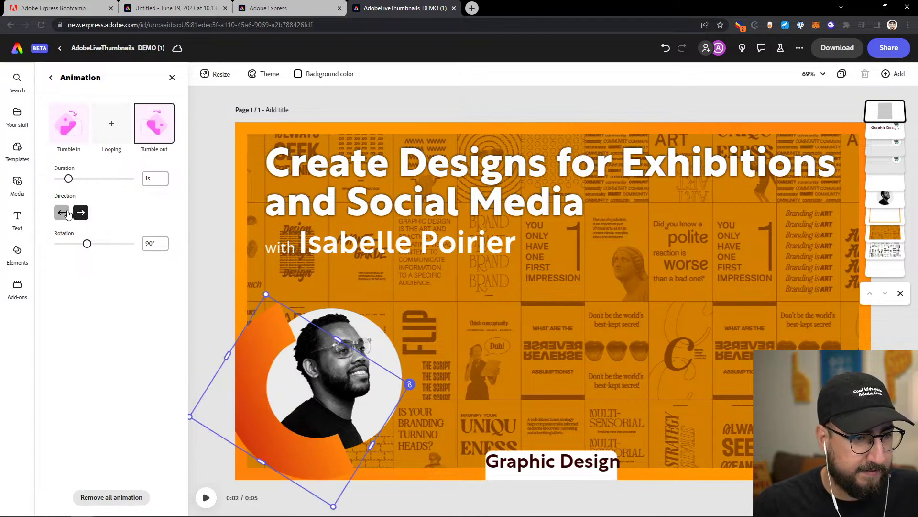
# Play back the page to check the arc's tumble animations.
pyautogui.click(208, 491)
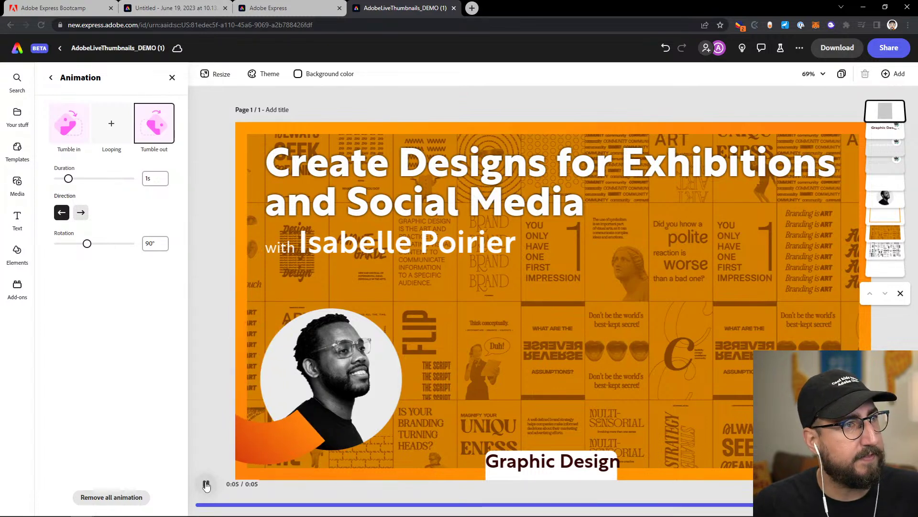
pyautogui.click(206, 484)
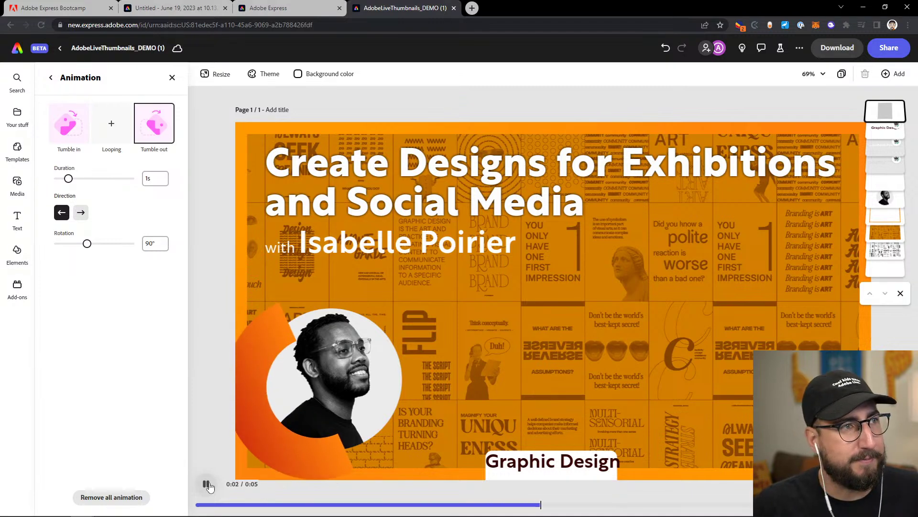
pyautogui.click(207, 485)
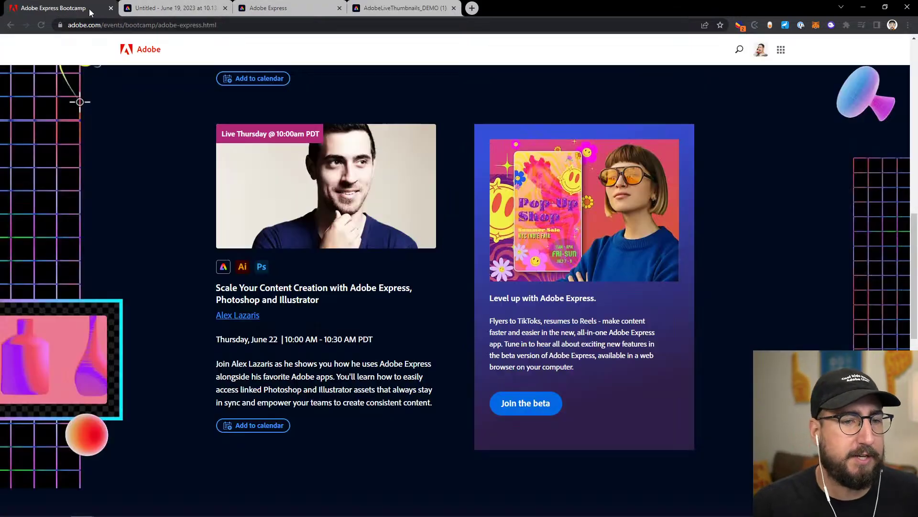
# Switch to the Adobe Express Bootcamp page and review the introduction and the scheduled live sessions.
pyautogui.click(62, 8)
pyautogui.scroll(10, 249, 356)
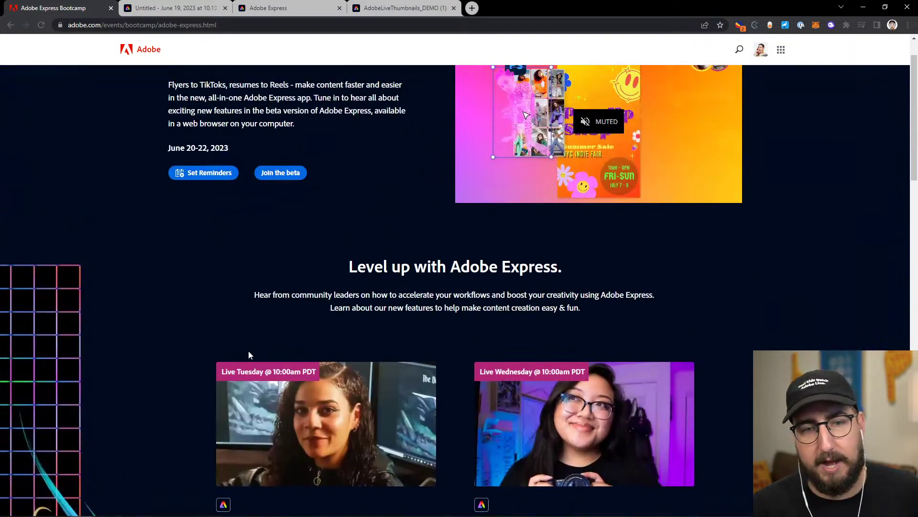
pyautogui.scroll(1, 248, 351)
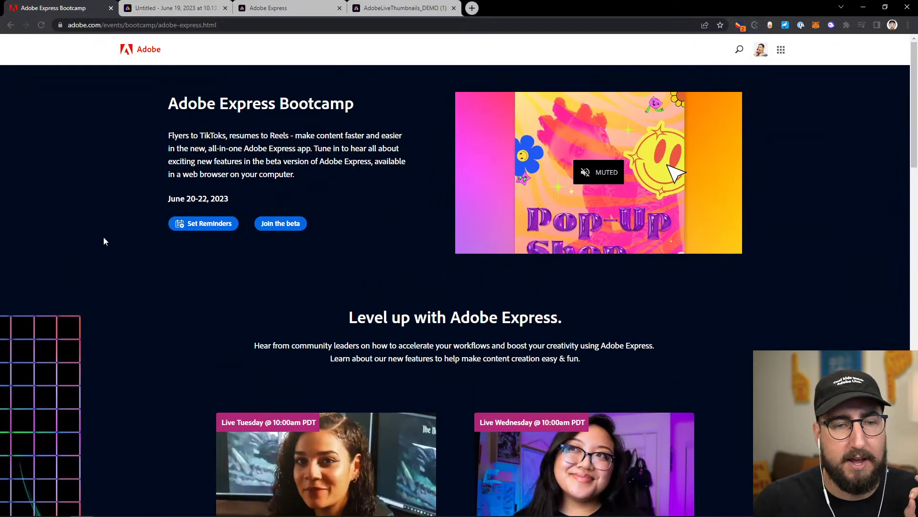
pyautogui.scroll(-9, 105, 241)
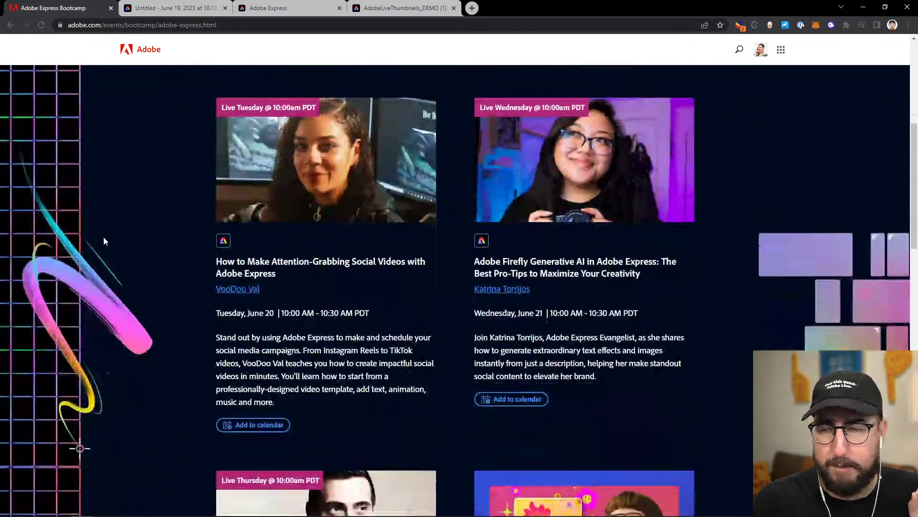
pyautogui.scroll(-4, 104, 241)
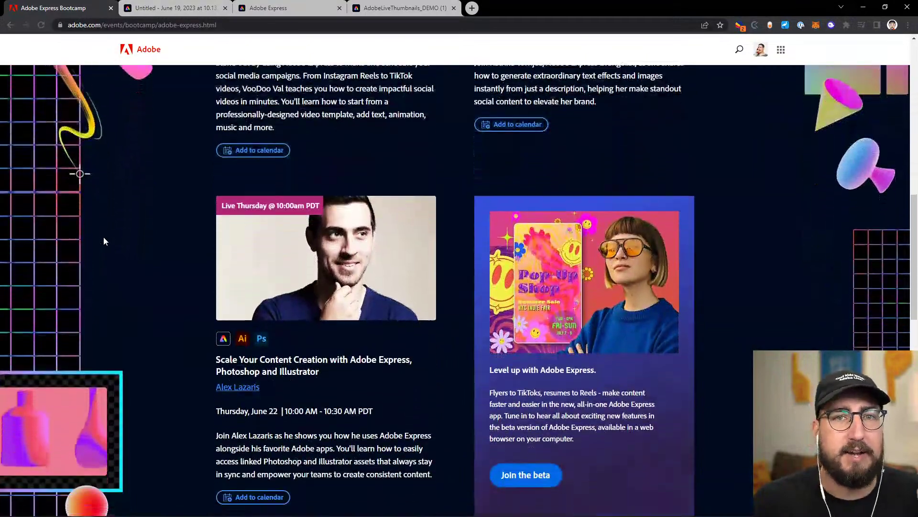
pyautogui.scroll(-1, 105, 241)
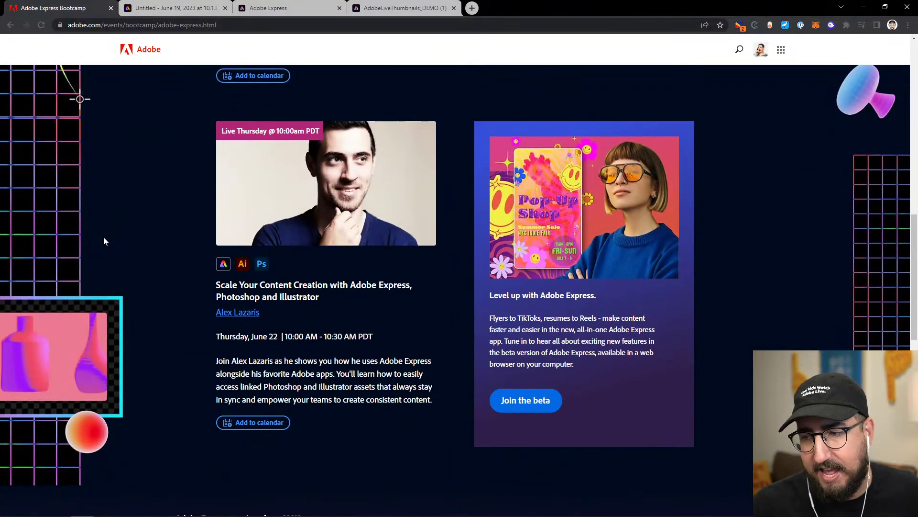